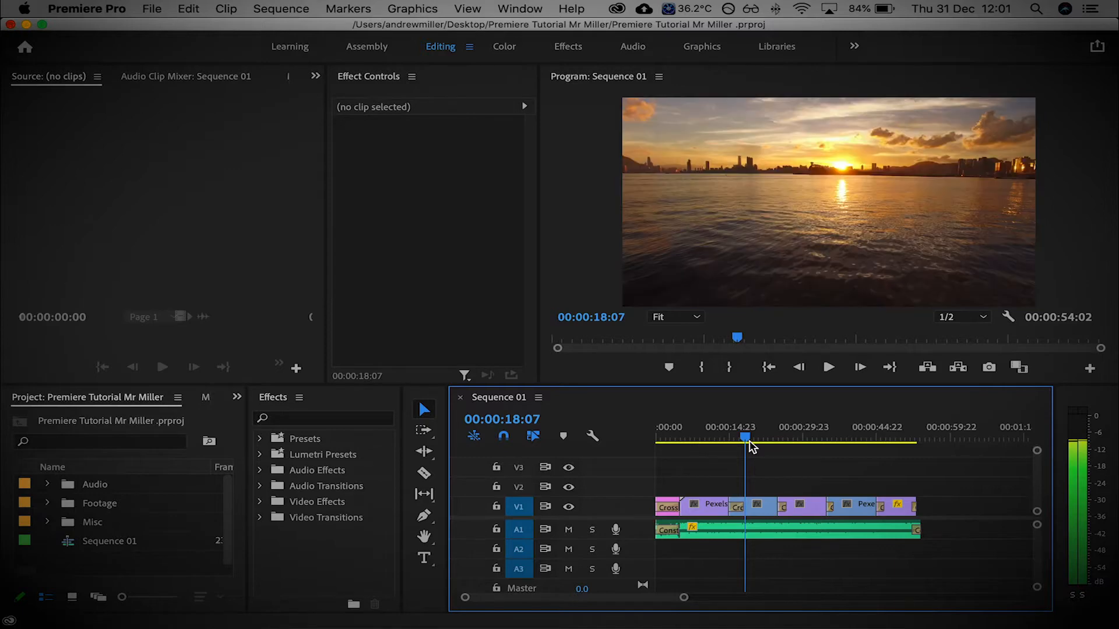
# Step: Scrub through the sequence to preview its unrendered clips, finishing at the start of the timeline
pyautogui.moveTo(753, 443); pyautogui.dragTo(798, 444)
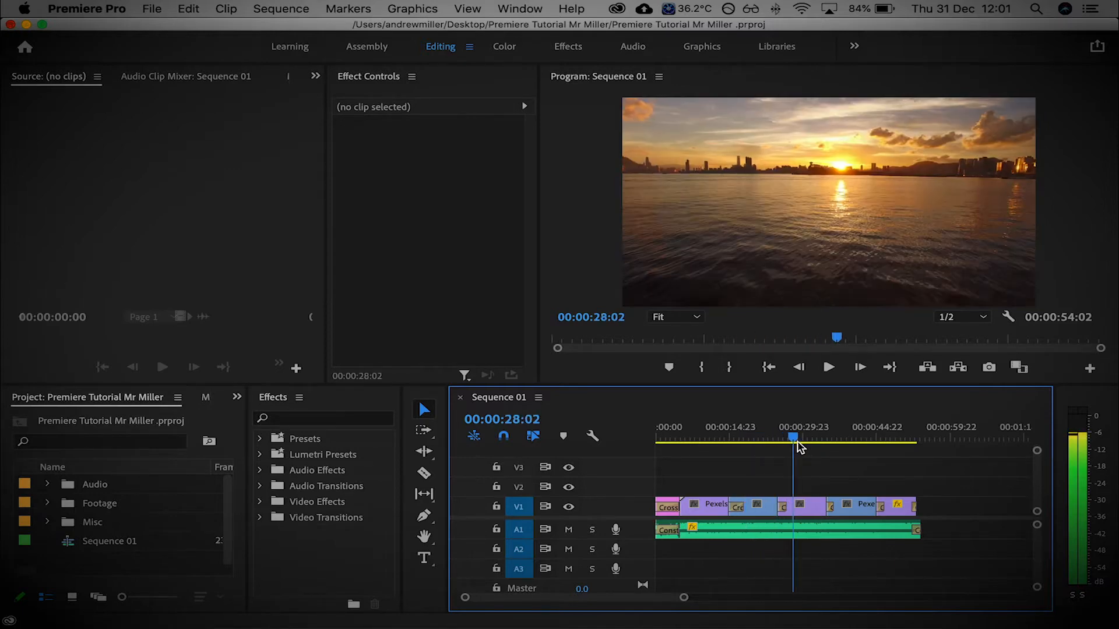
pyautogui.moveTo(797, 445); pyautogui.dragTo(840, 444)
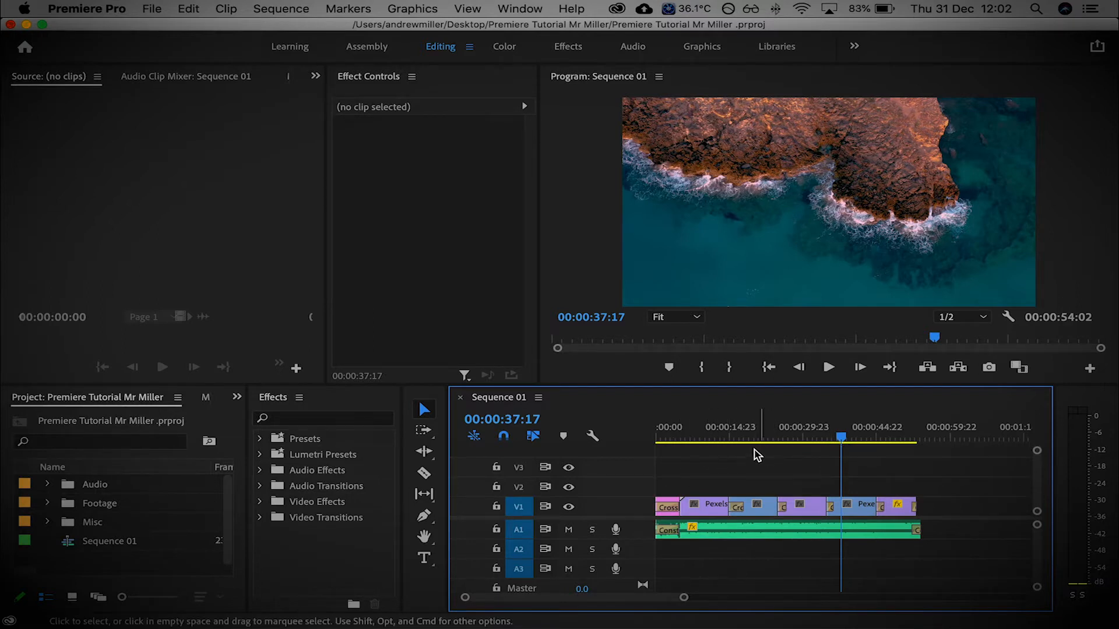
pyautogui.moveTo(842, 442); pyautogui.dragTo(707, 449)
pyautogui.press('Home')
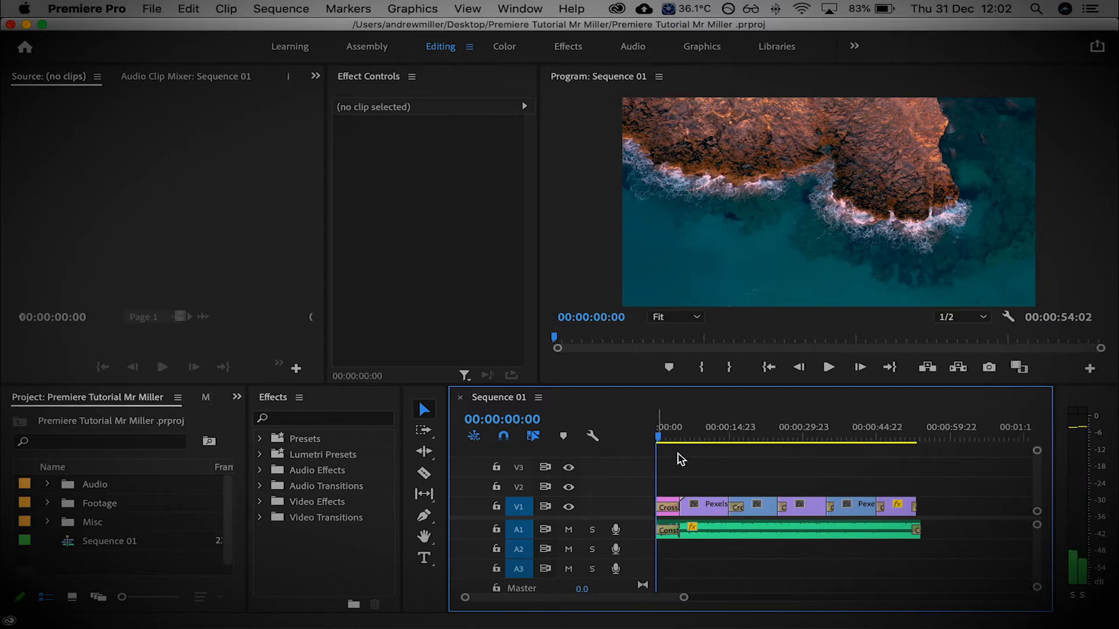
# Step: Start rendering the sequence from In to Out and stop the render partway through
pyautogui.click(281, 9)
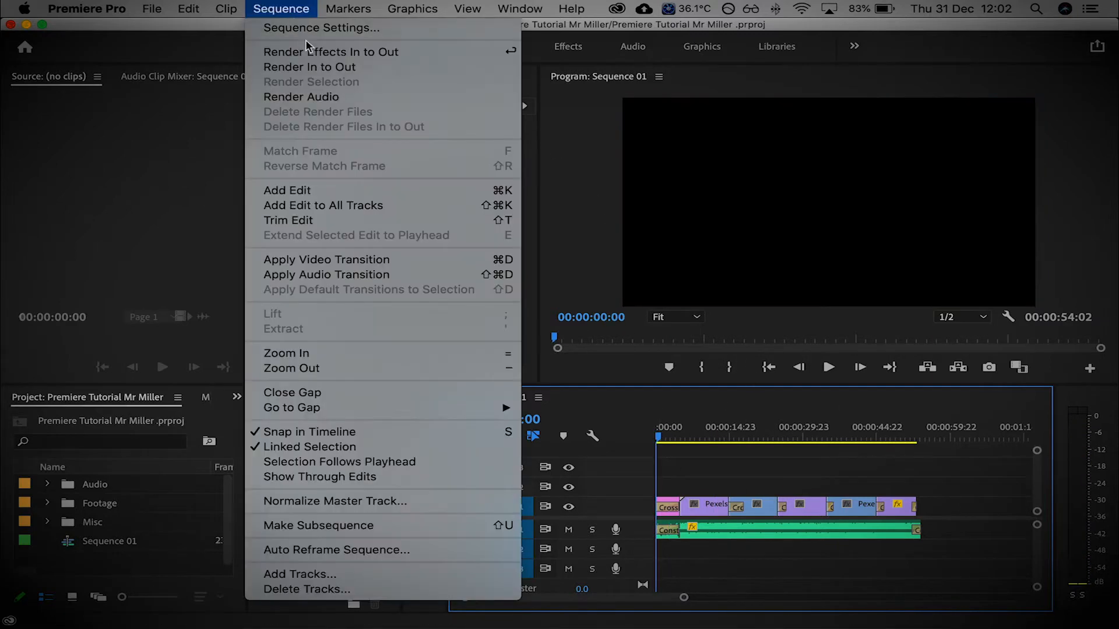
pyautogui.click(374, 69)
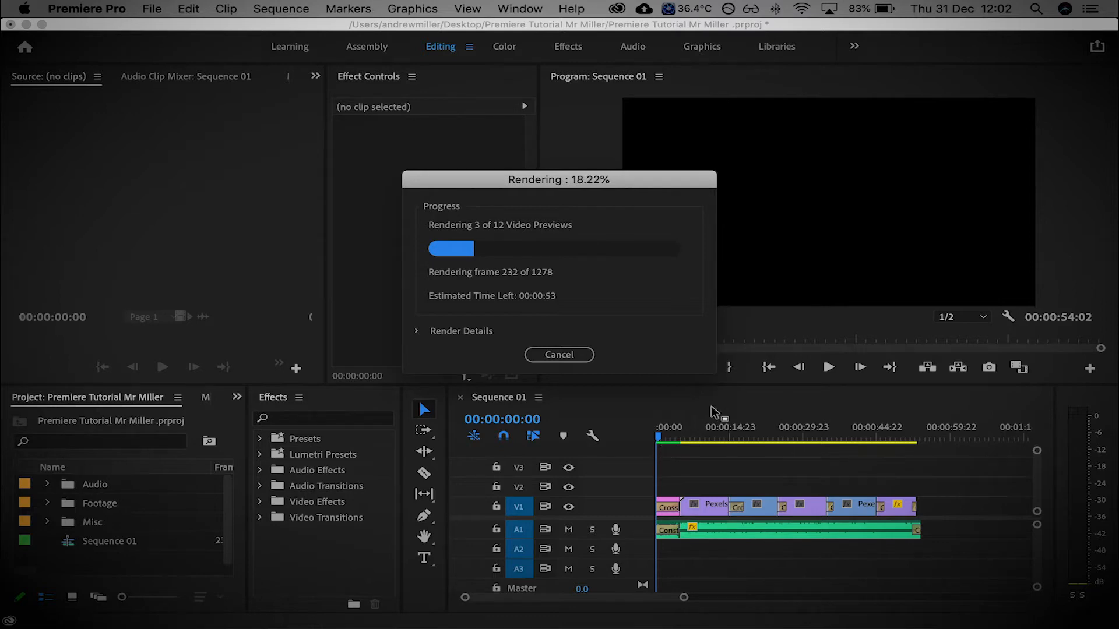
pyautogui.click(559, 355)
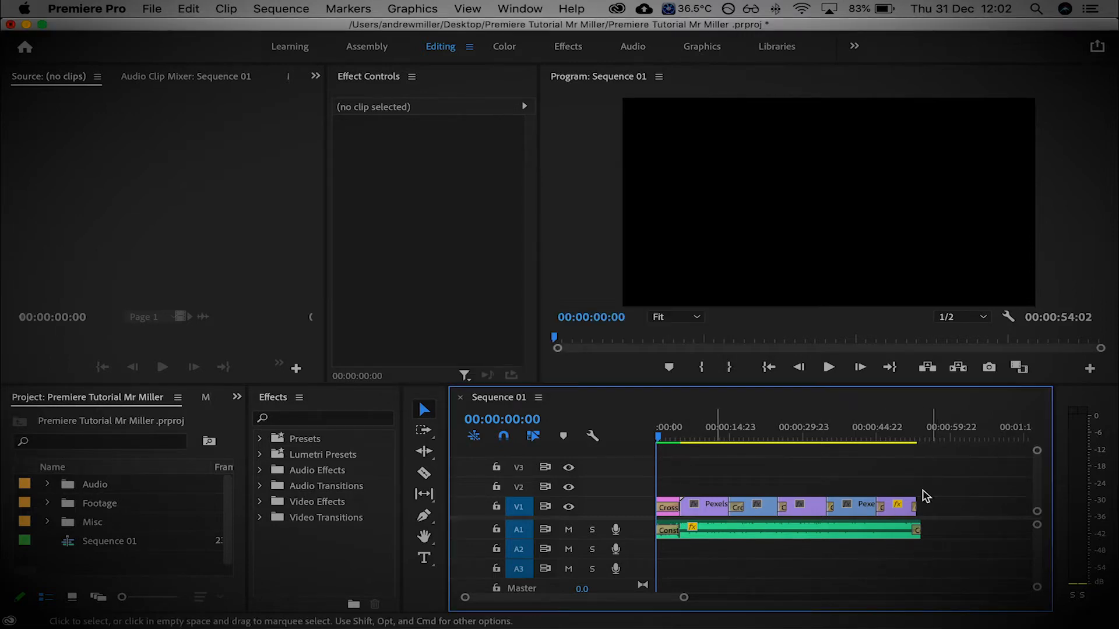
# Step: Play the title at the start of the sequence and scrub into the first ocean clip to check playback
pyautogui.press('space')
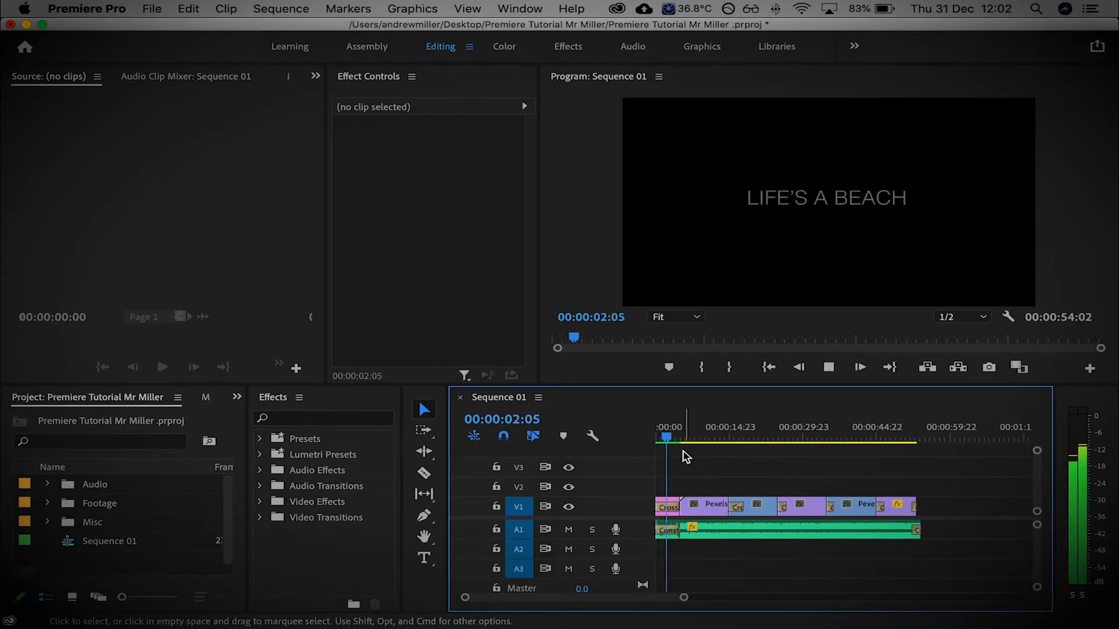
pyautogui.press('space')
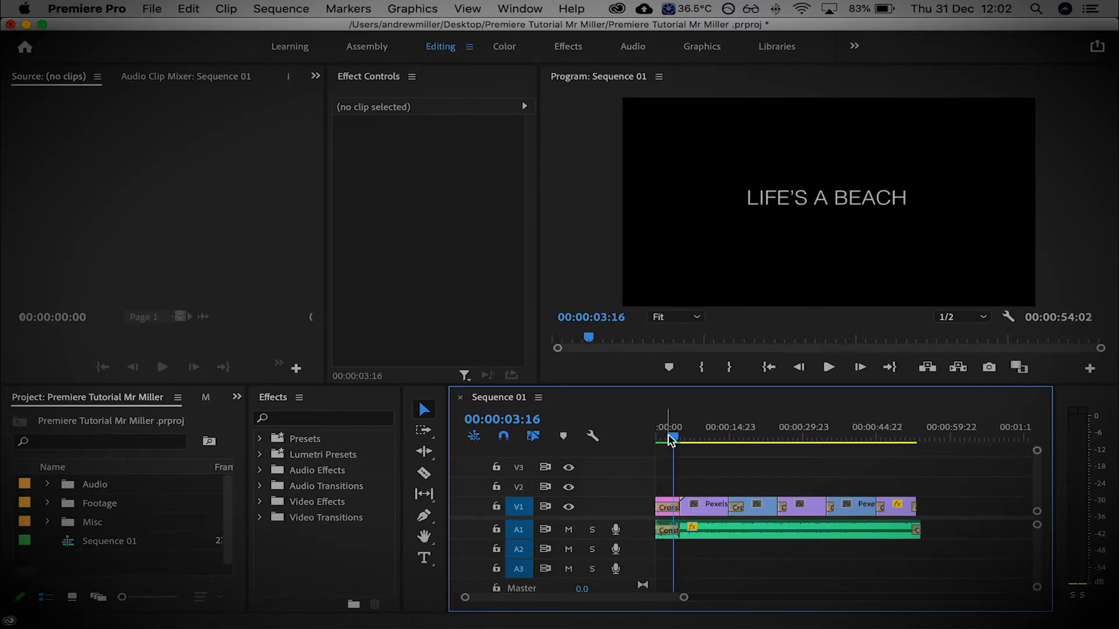
pyautogui.moveTo(674, 443); pyautogui.dragTo(704, 442)
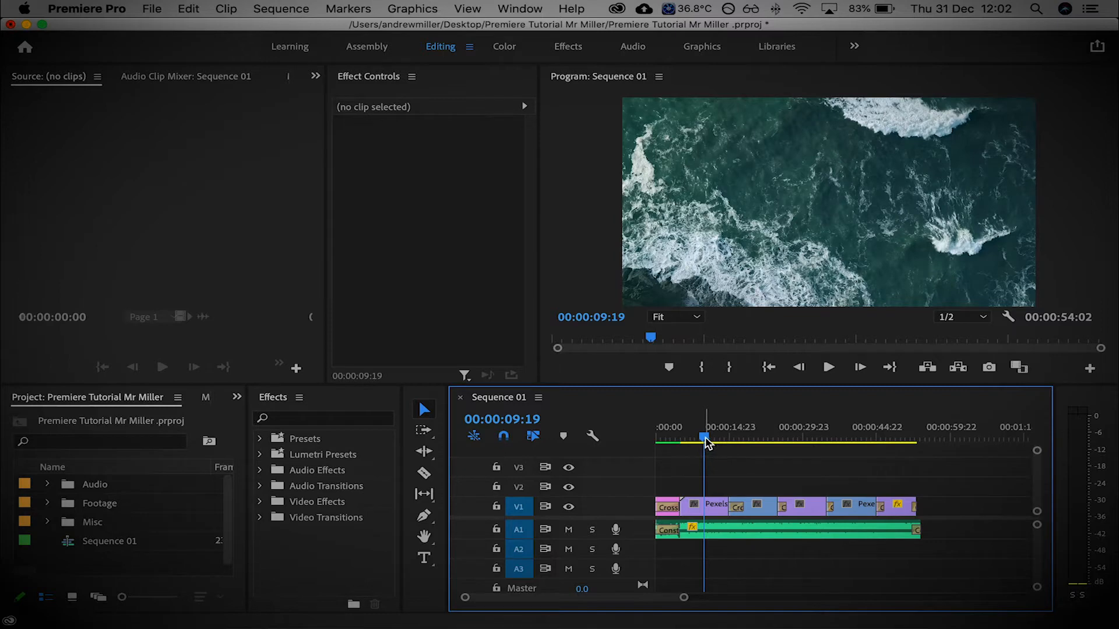
pyautogui.moveTo(704, 443)
pyautogui.mouseDown()
pyautogui.moveTo(743, 442)
pyautogui.moveTo(716, 443)
pyautogui.mouseUp()
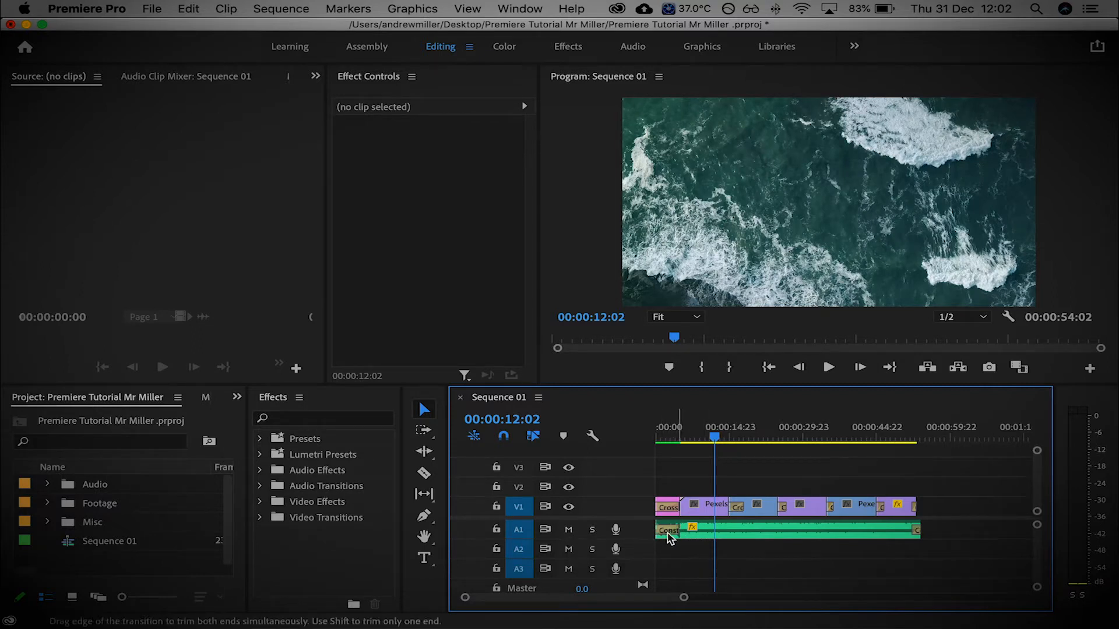
# Step: Mute audio track A1 and park the playhead on the first ocean clip at about 00:00:10:20
pyautogui.click(569, 529)
pyautogui.moveTo(716, 438); pyautogui.dragTo(659, 443)
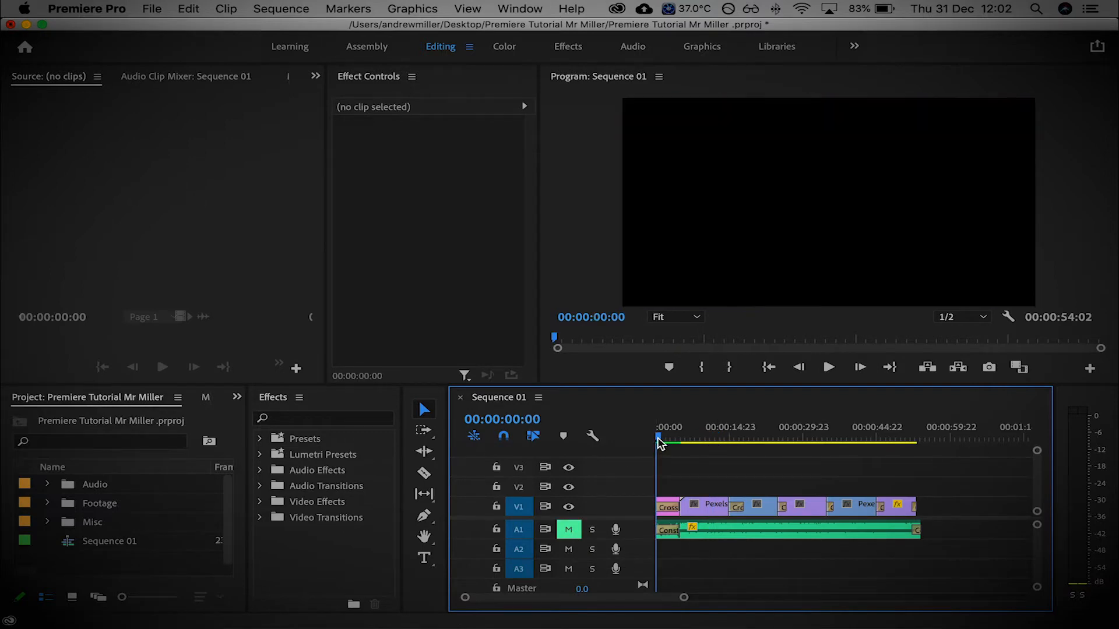
pyautogui.moveTo(659, 442); pyautogui.dragTo(713, 441)
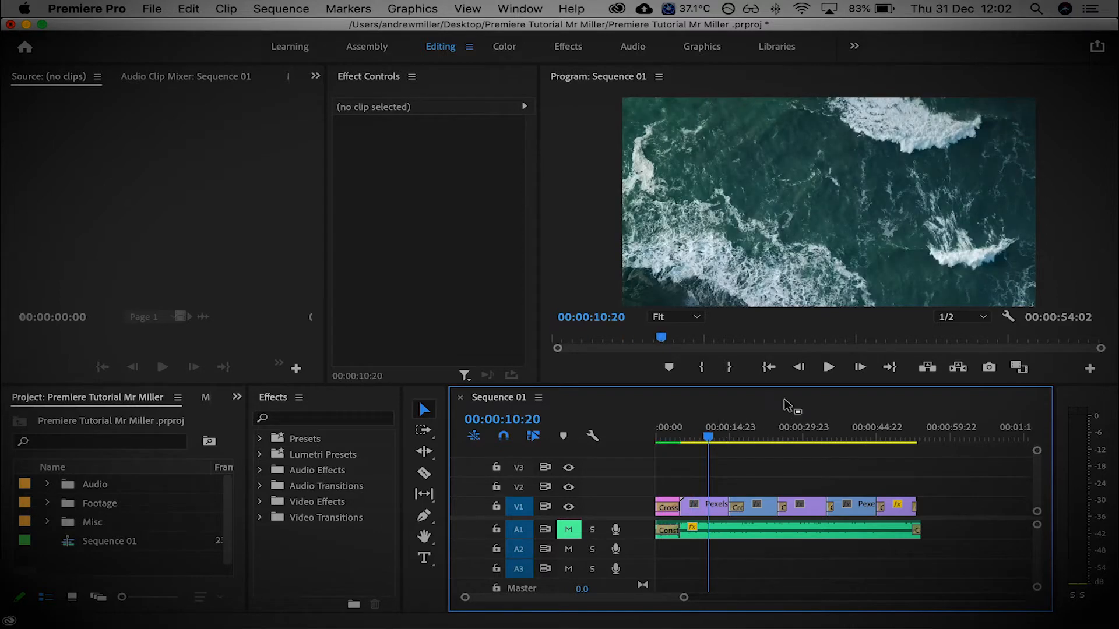
# Step: Select the first ocean clip on V1 and collapse its Motion and Opacity settings
pyautogui.click(712, 506)
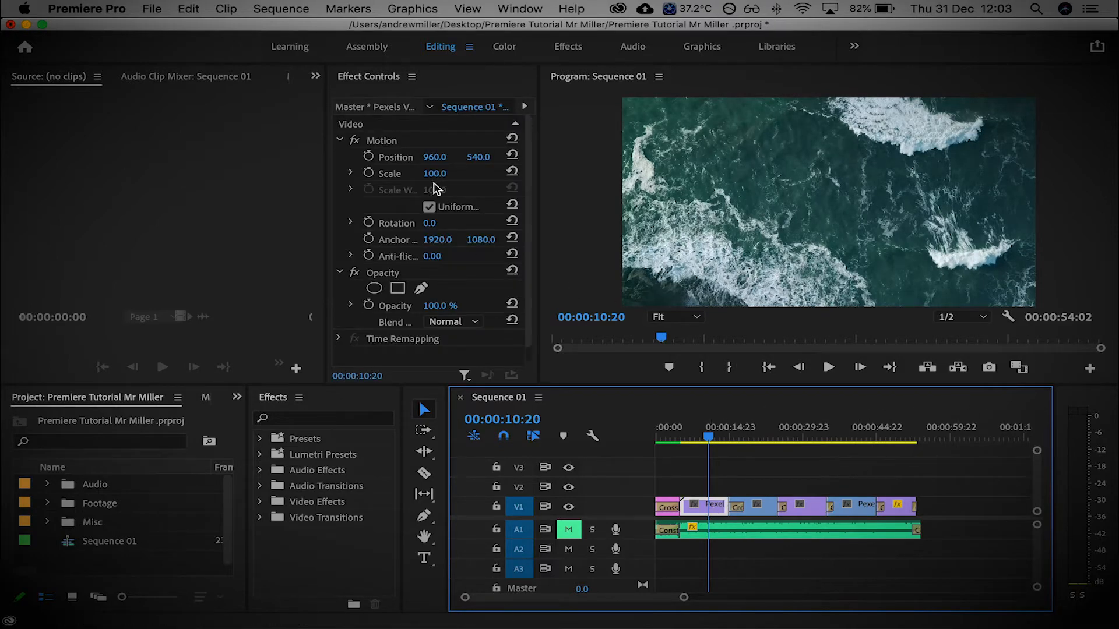
pyautogui.click(338, 141)
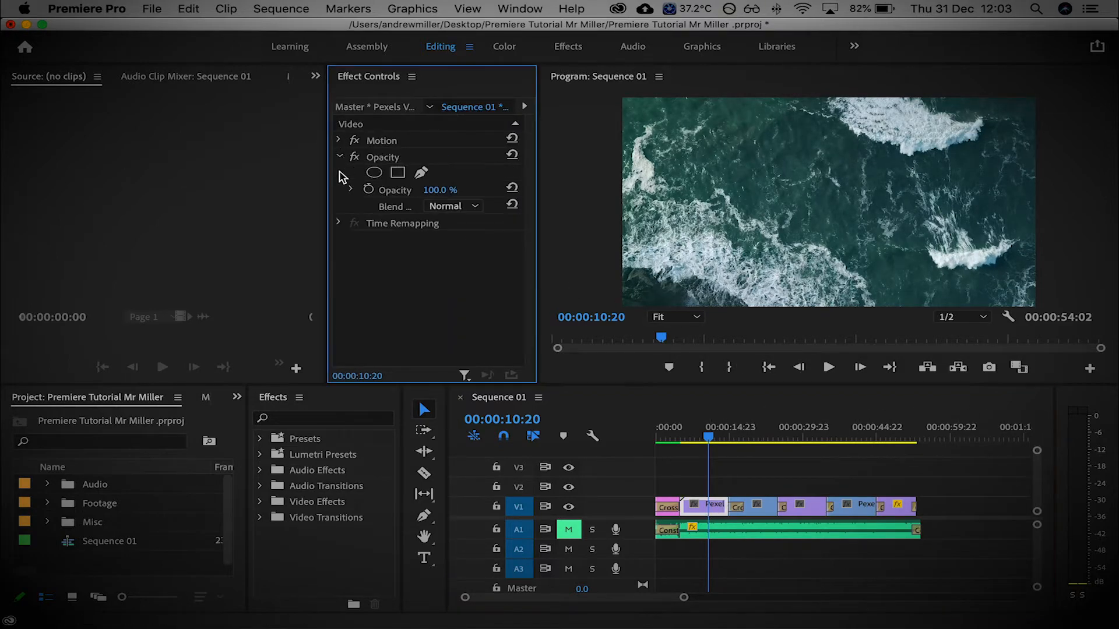
pyautogui.click(339, 157)
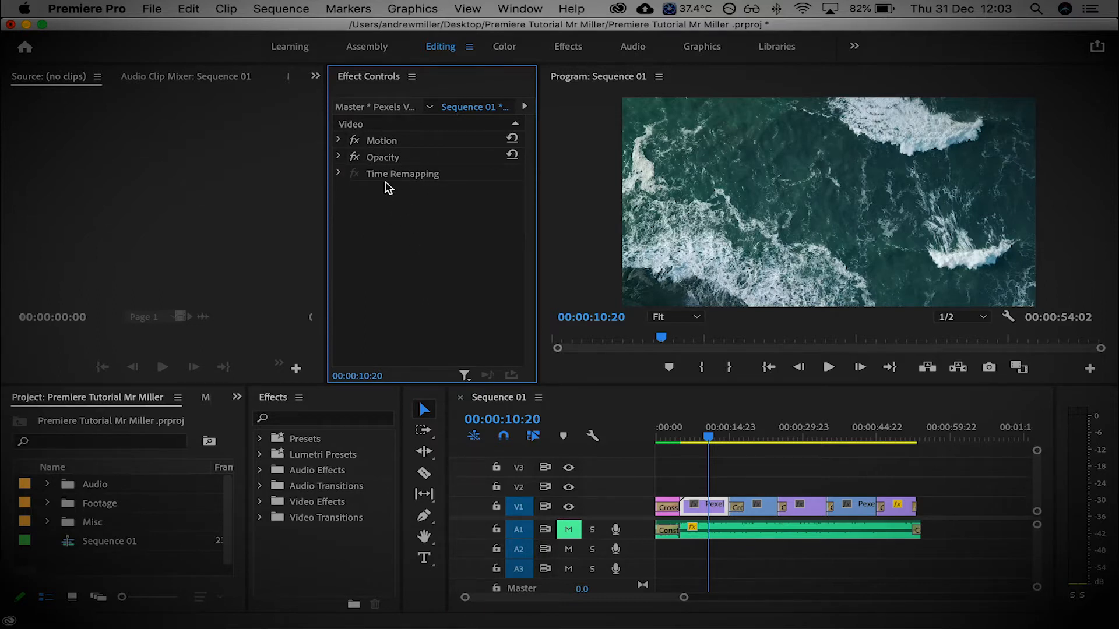
# Step: Try lowering the ocean clip's opacity to 49% and restore it to 100%
pyautogui.click(338, 157)
pyautogui.moveTo(434, 190); pyautogui.dragTo(405, 190)
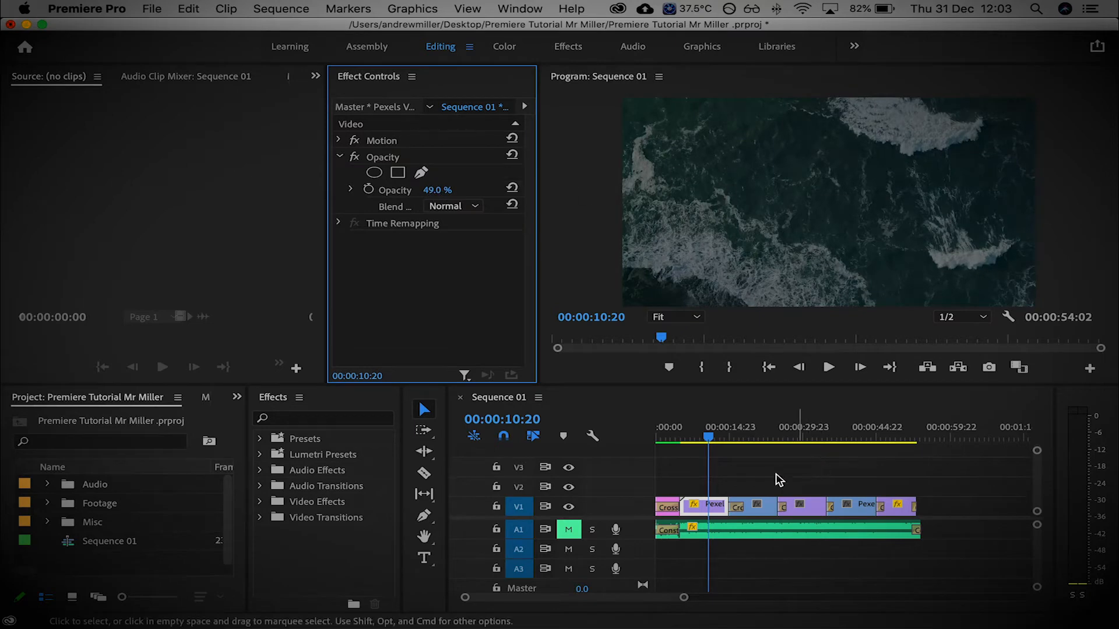
pyautogui.moveTo(438, 191); pyautogui.dragTo(469, 191)
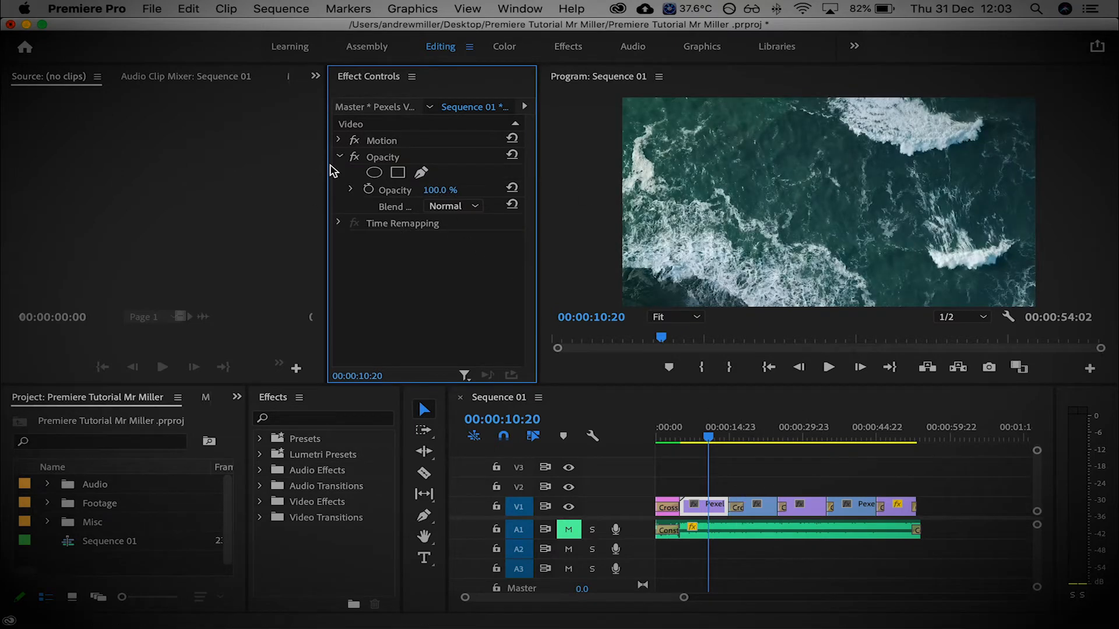
pyautogui.click(340, 157)
# Step: Try rotating the ocean clip by 1° and undo the rotation
pyautogui.click(339, 140)
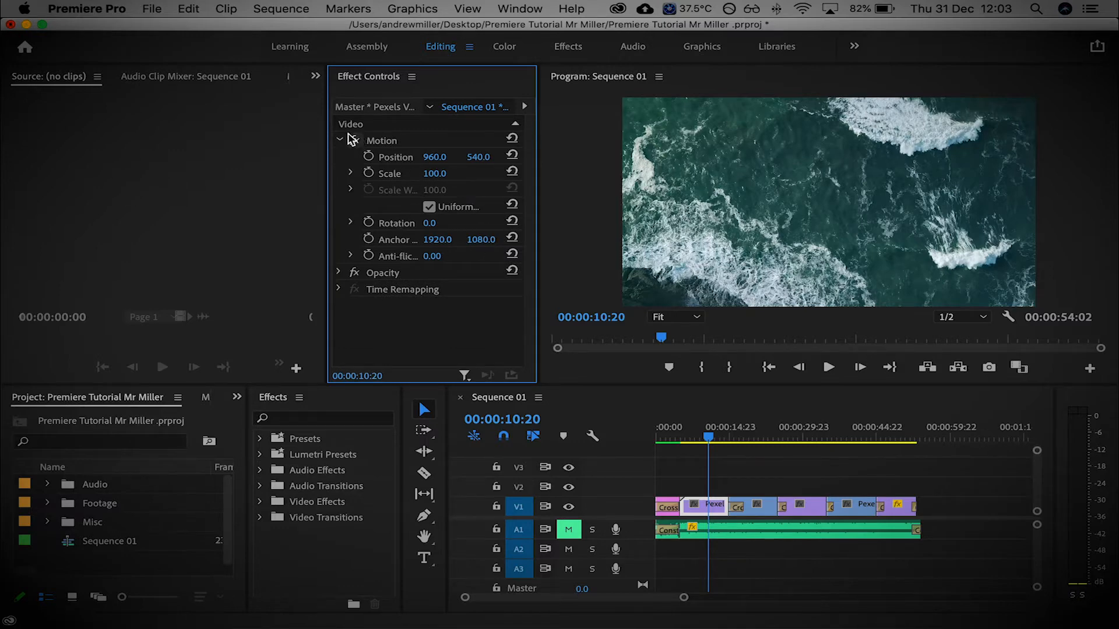
pyautogui.click(431, 223)
pyautogui.write('1')
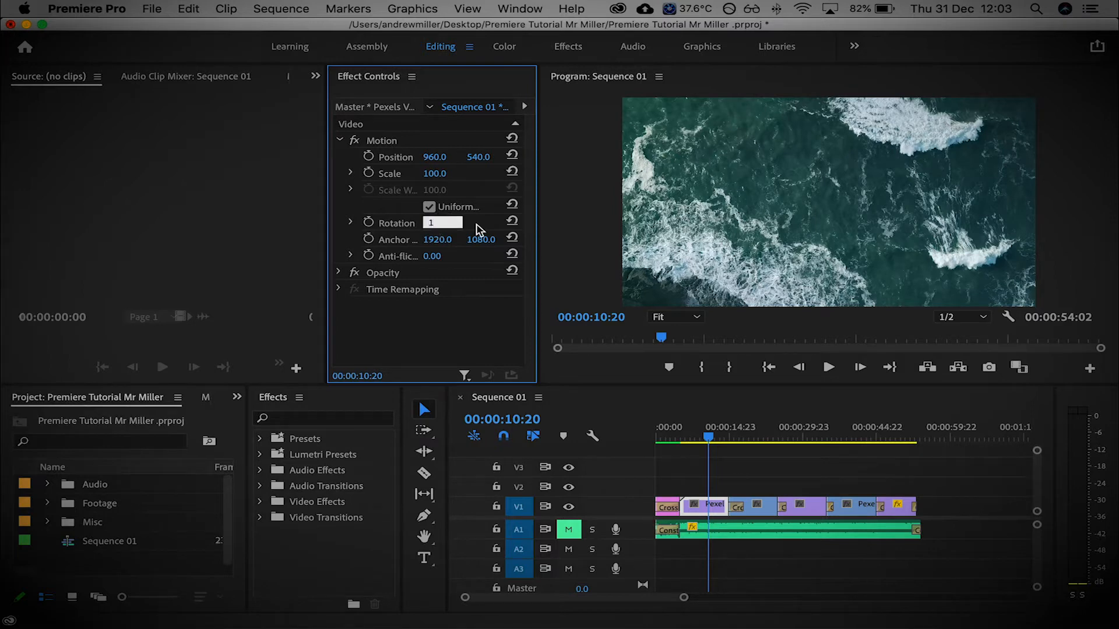
pyautogui.press('Return')
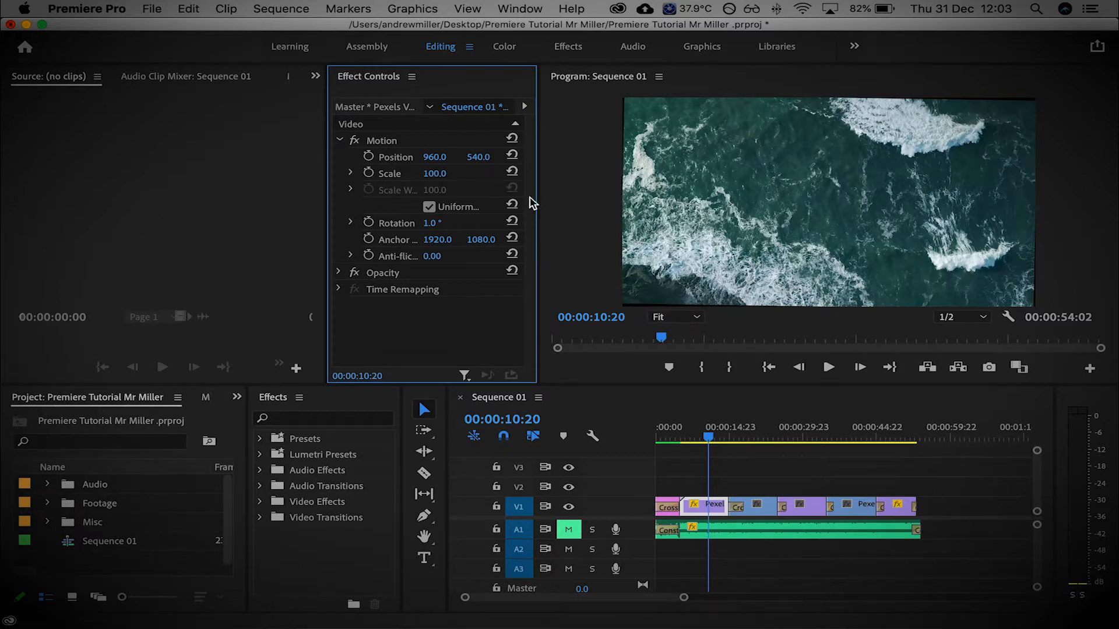
pyautogui.press('super+z')
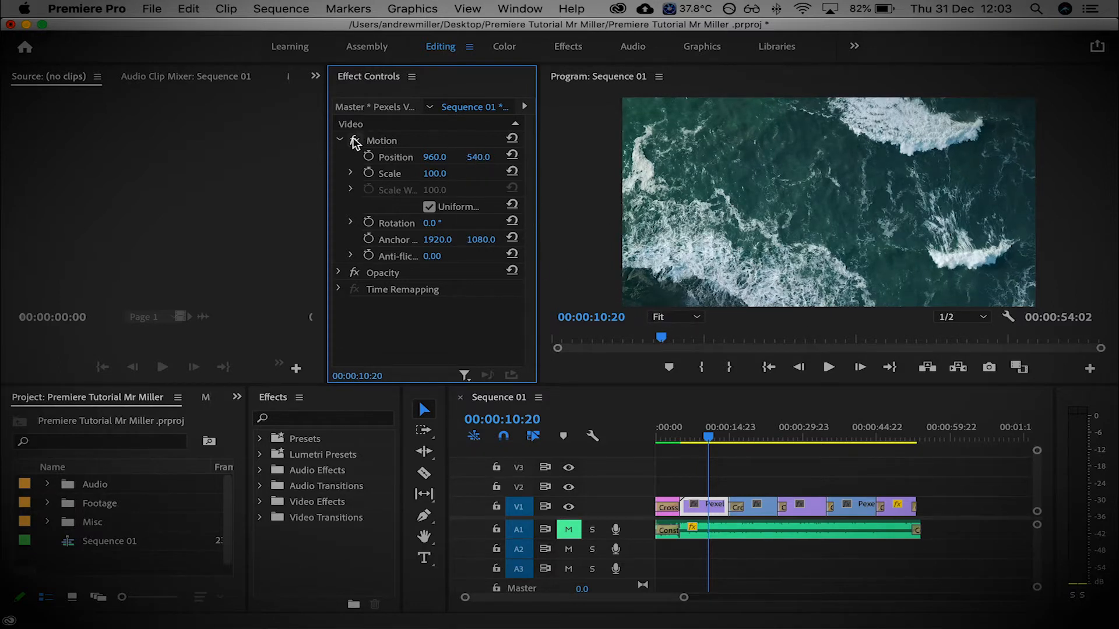
pyautogui.click(339, 140)
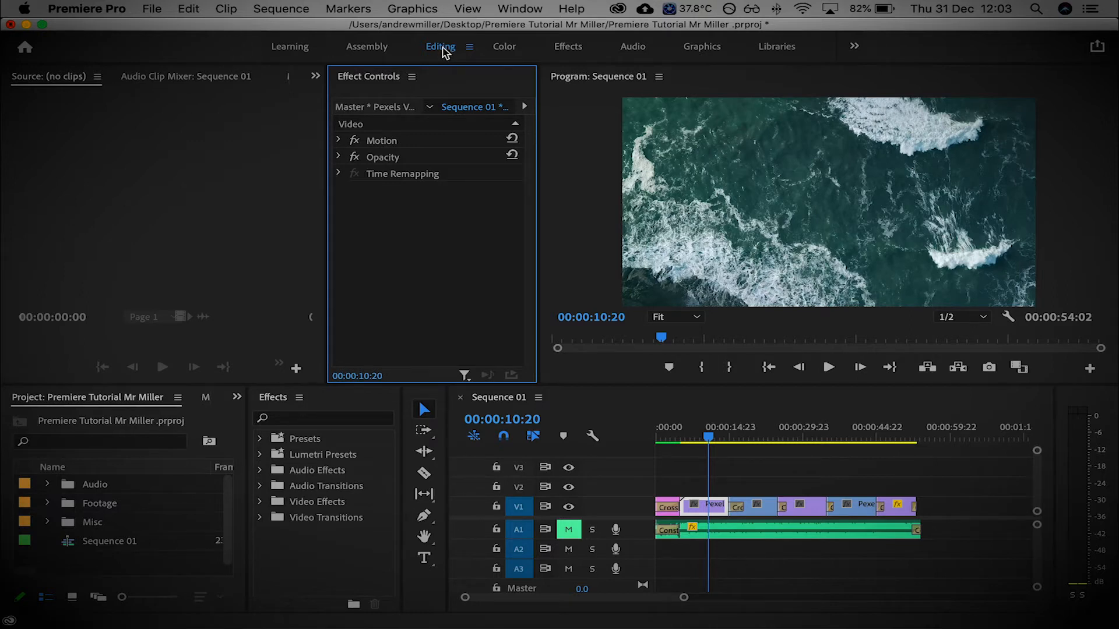
# Step: Switch to the Color workspace and collapse the Vignette section of the Lumetri Color settings
pyautogui.click(505, 49)
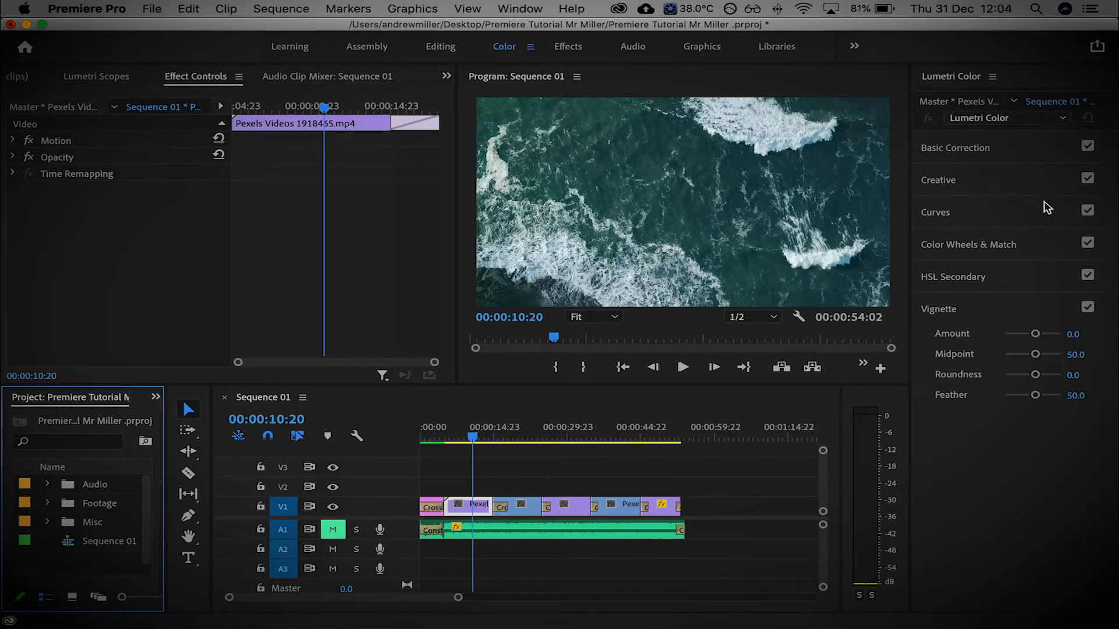
pyautogui.click(987, 313)
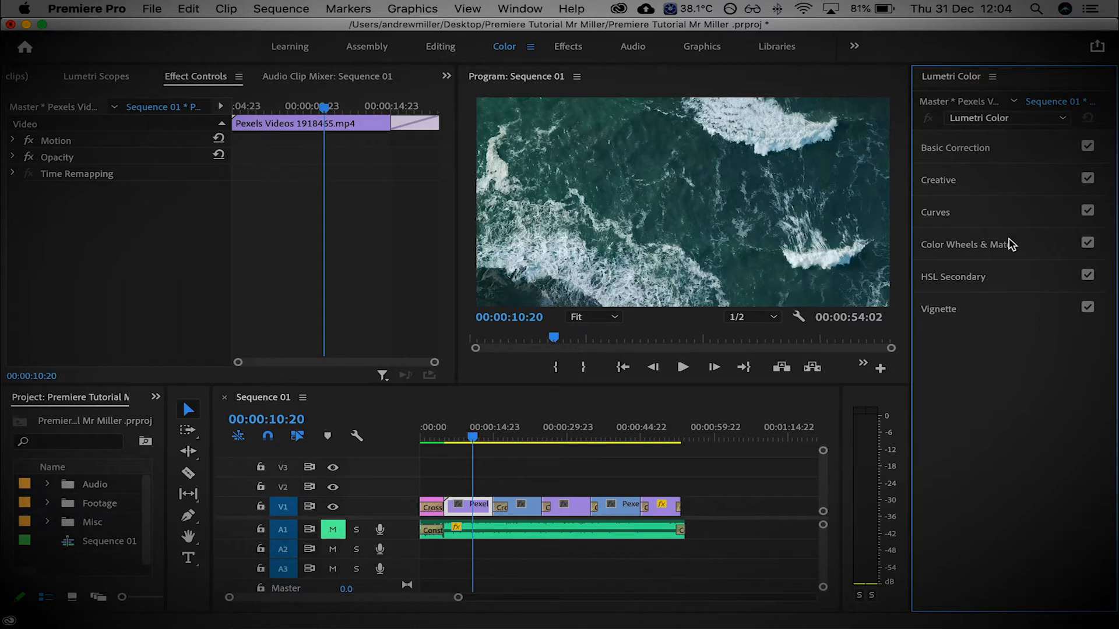
pyautogui.click(997, 317)
pyautogui.click(994, 315)
pyautogui.click(985, 285)
pyautogui.click(990, 287)
pyautogui.click(1072, 122)
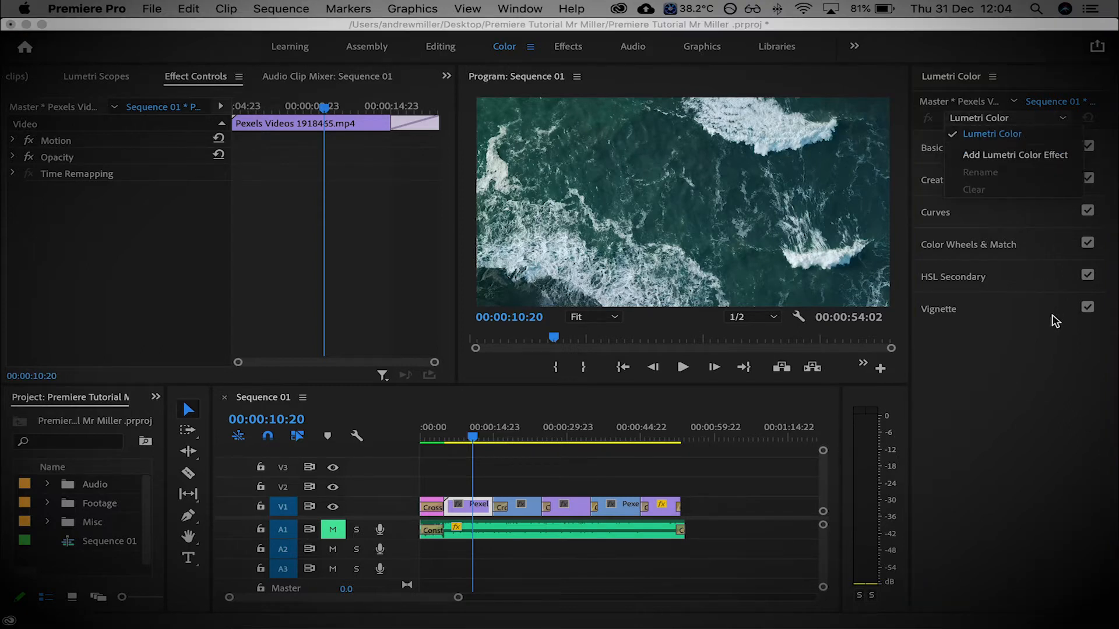
pyautogui.click(1052, 382)
# Step: Expand the Basic Correction settings and look through the available input LUTs
pyautogui.click(980, 152)
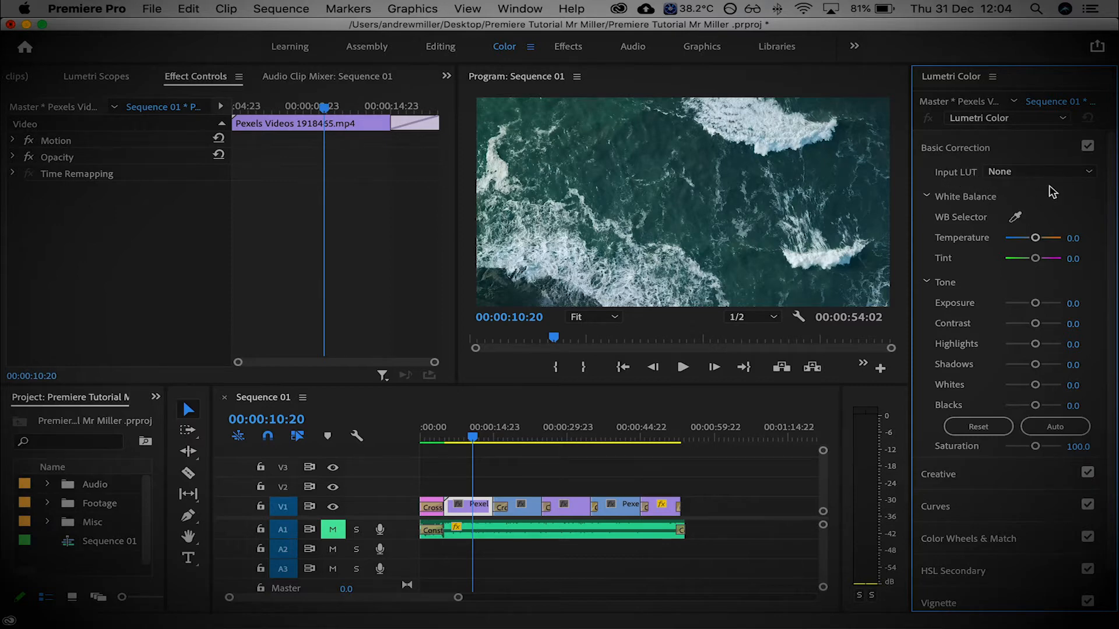
pyautogui.click(1072, 180)
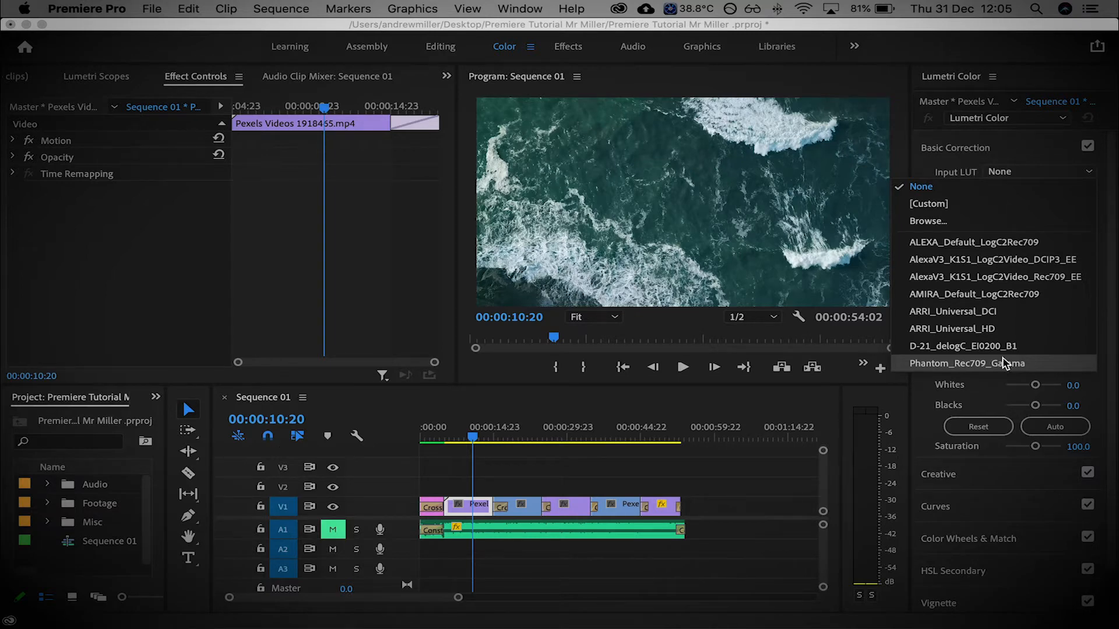
pyautogui.click(1003, 154)
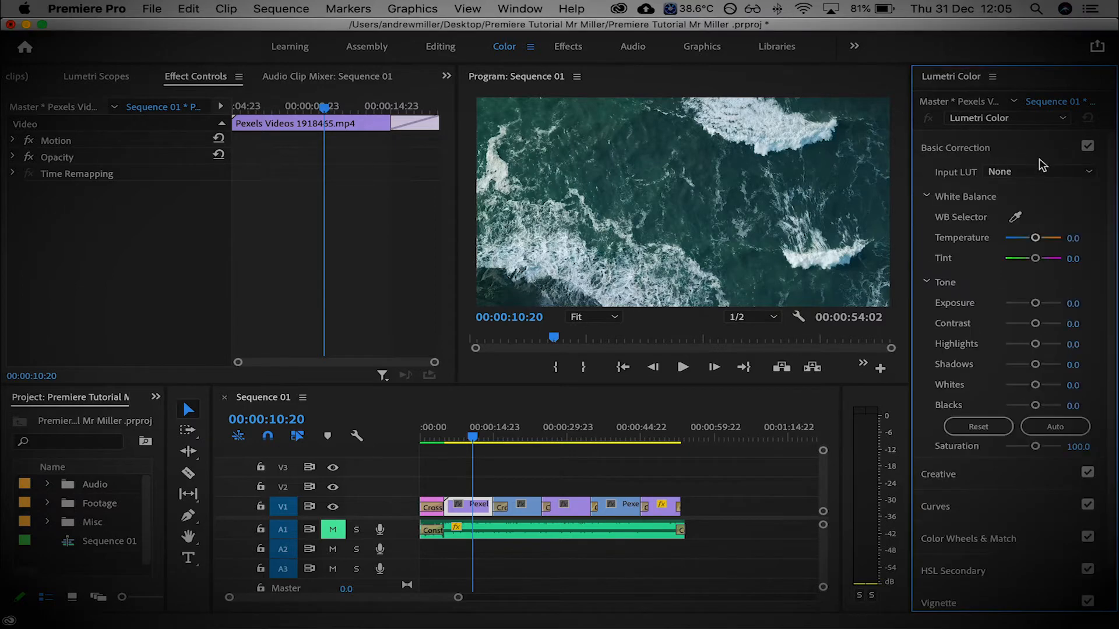
# Step: Try the ALEXA_Default_LogC2Rec709 input LUT on the ocean clip and undo it
pyautogui.click(1037, 171)
pyautogui.click(988, 213)
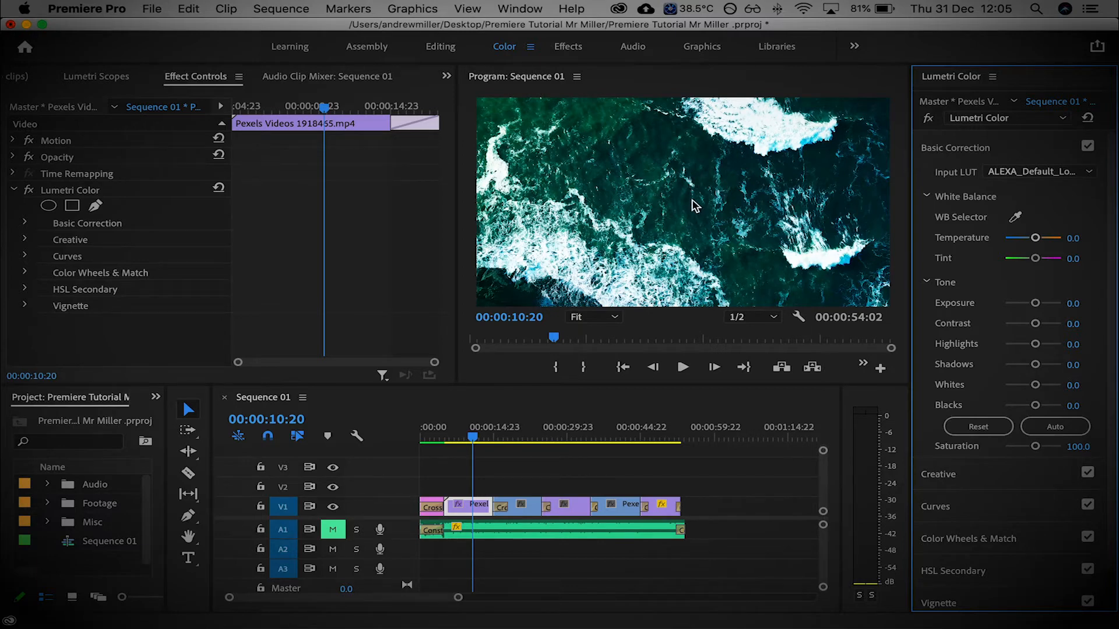
pyautogui.press('super+z')
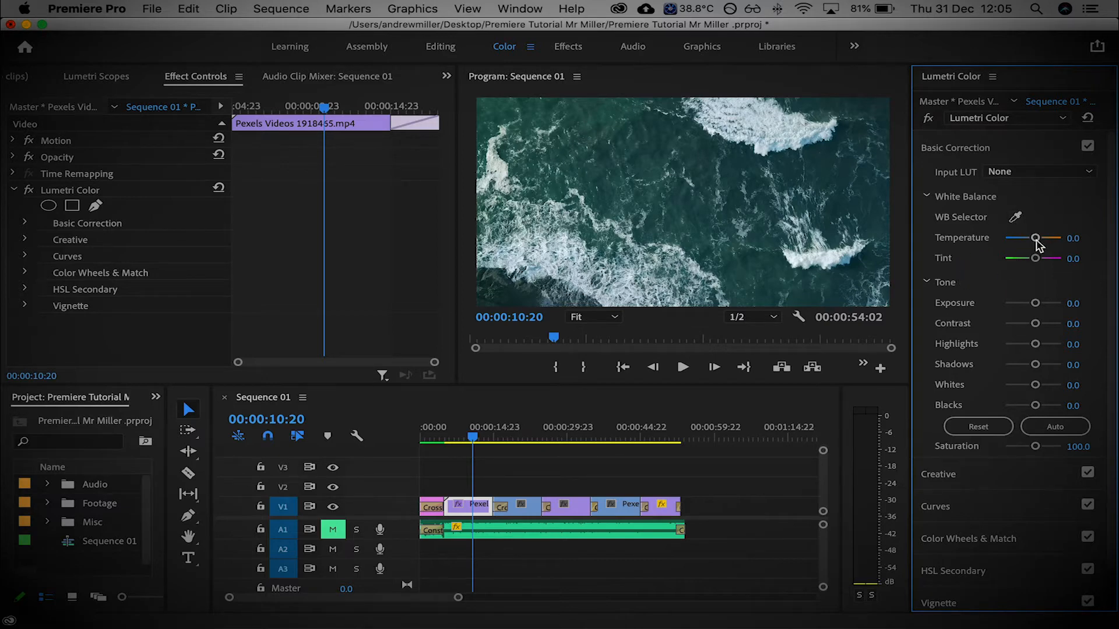
# Step: Try cooler and warmer white balances on the ocean clip and set its temperature to 10
pyautogui.moveTo(1035, 239); pyautogui.dragTo(1011, 242)
pyautogui.moveTo(1035, 237); pyautogui.dragTo(1037, 239)
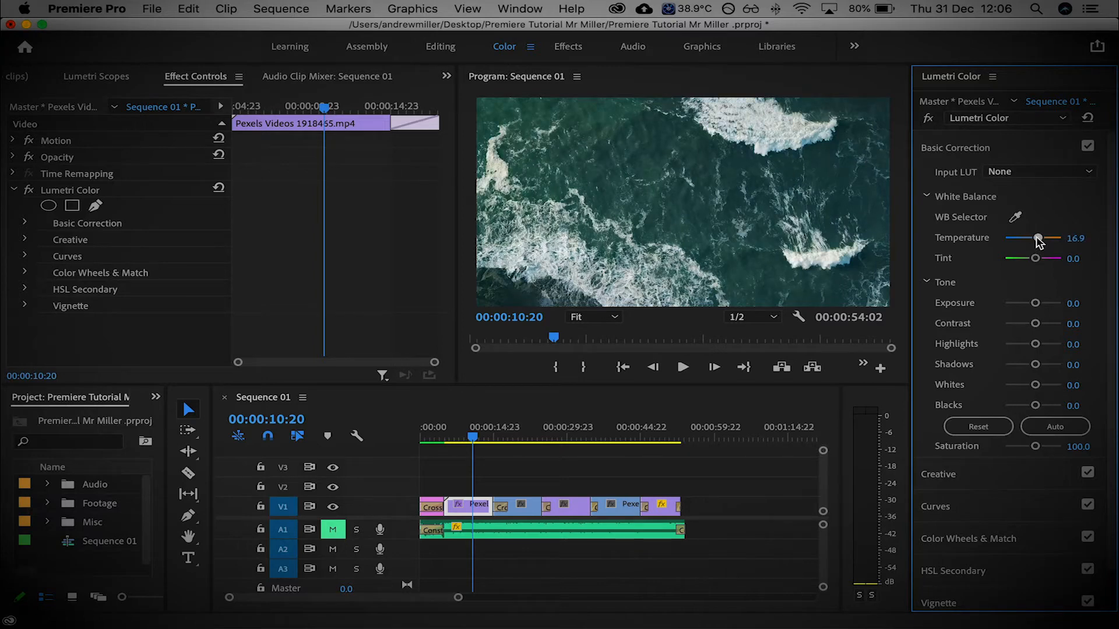
pyautogui.click(1075, 238)
pyautogui.write('10')
pyautogui.press('Return')
# Step: Try shifting the ocean clip's tint towards green at -44.6 and undo it
pyautogui.moveTo(1034, 260); pyautogui.dragTo(1043, 264)
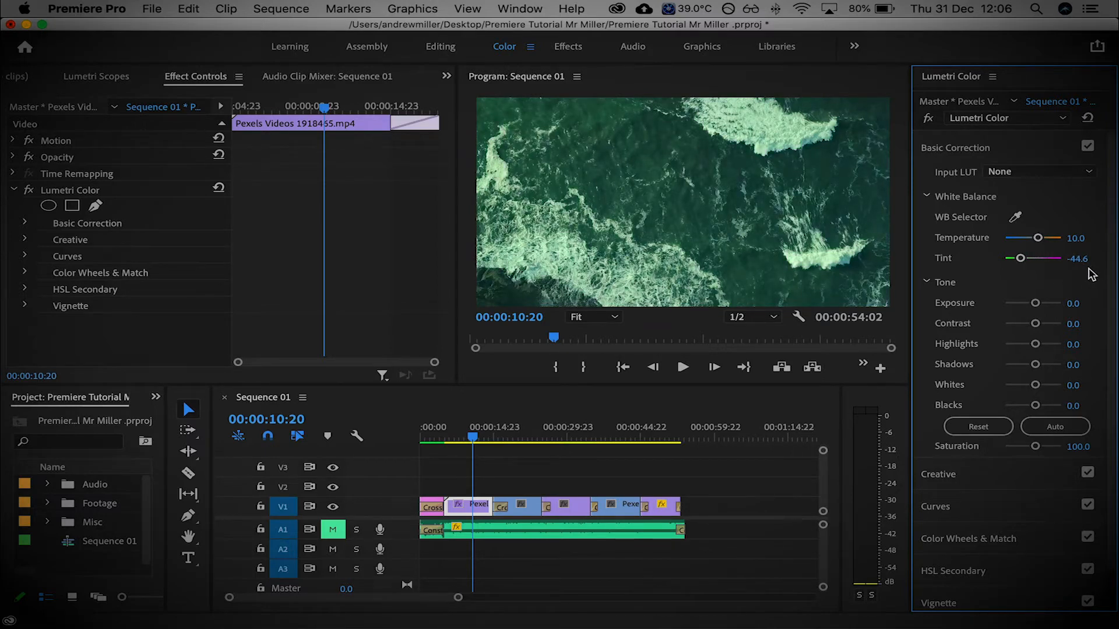
pyautogui.press('super+z')
# Step: Delete the Lumetri Color effect from the ocean clip and undo the deletion
pyautogui.click(72, 192)
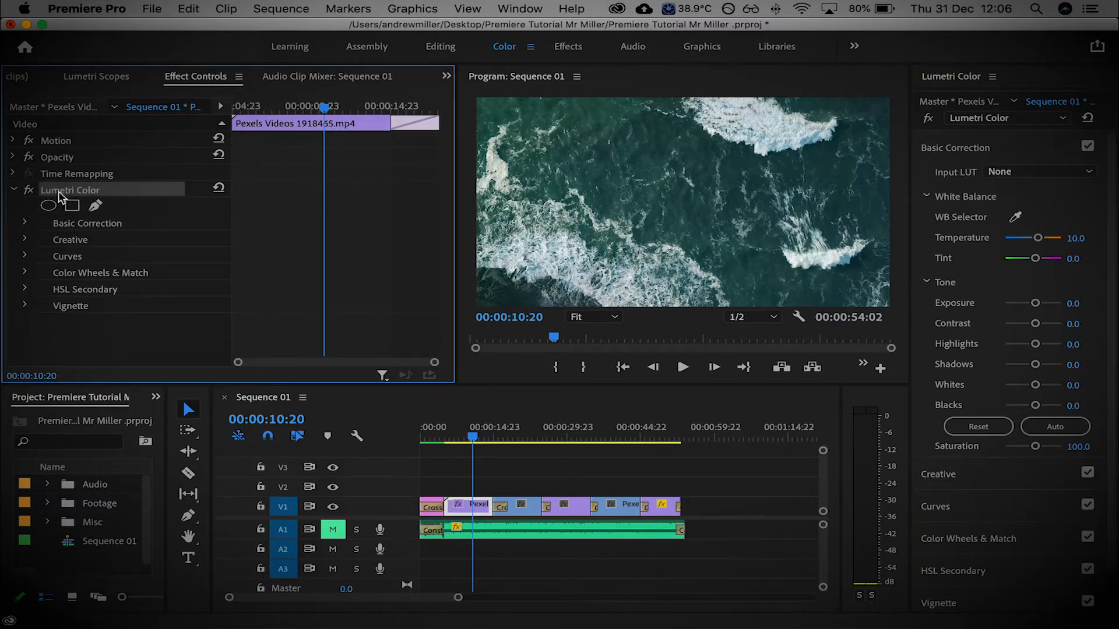
pyautogui.press('Delete')
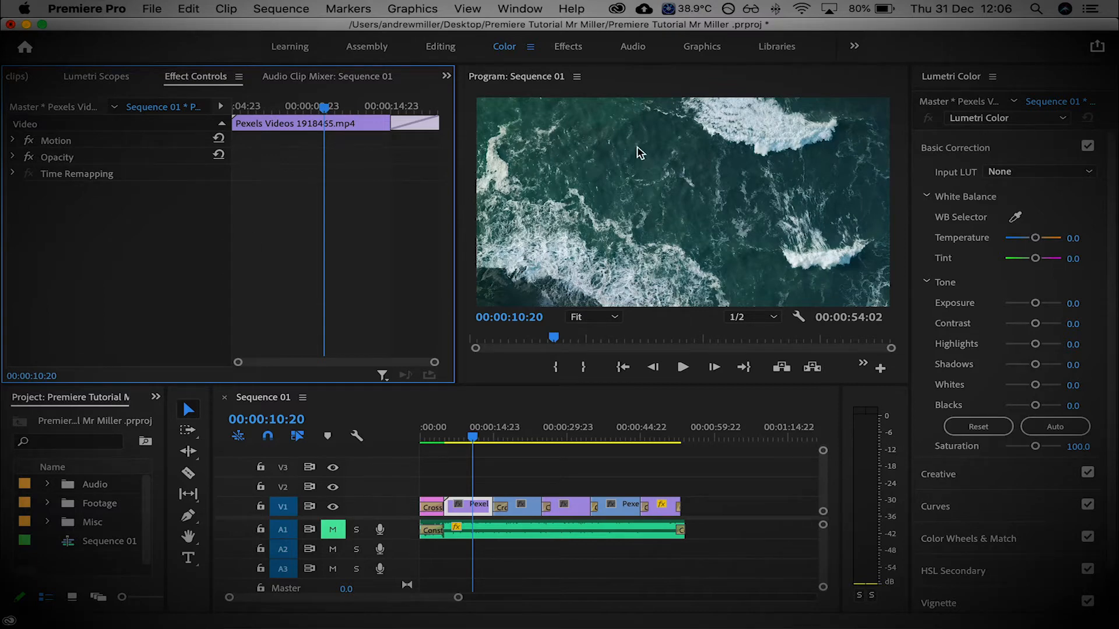
pyautogui.press('super+z')
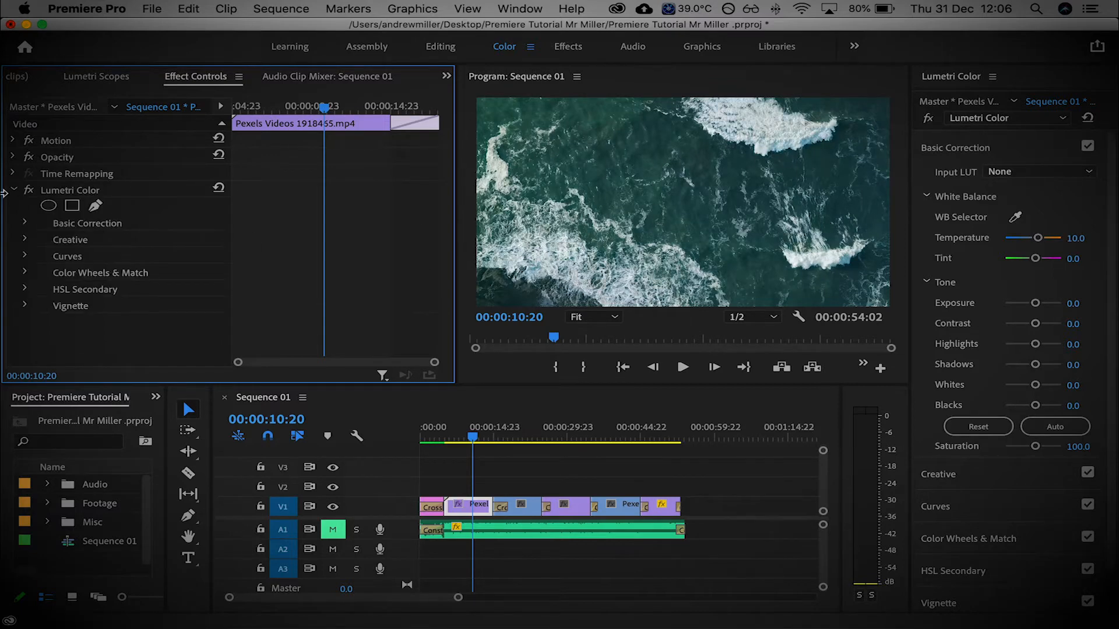
# Step: Toggle the Lumetri Color effect off and on to compare the ocean clip with and without the correction
pyautogui.click(29, 190)
pyautogui.click(28, 190)
pyautogui.click(28, 191)
pyautogui.click(29, 191)
# Step: Try brightening the ocean clip to an exposure of 2.1 and darkening it to -3.2, and undo the exposure change
pyautogui.scroll(-2, 995, 266)
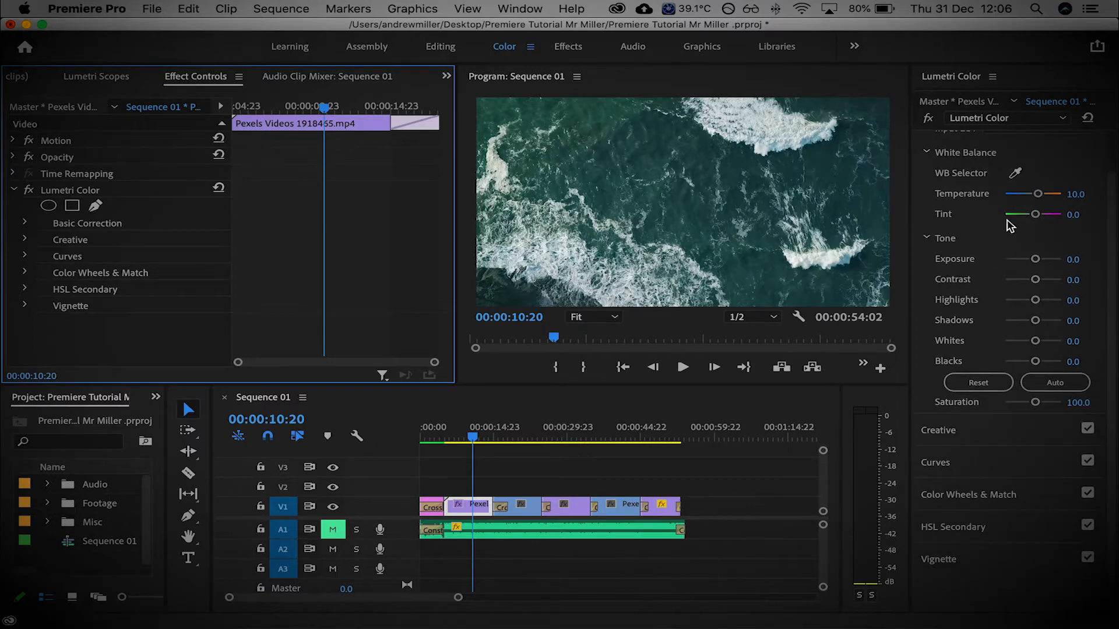
pyautogui.scroll(2, 988, 247)
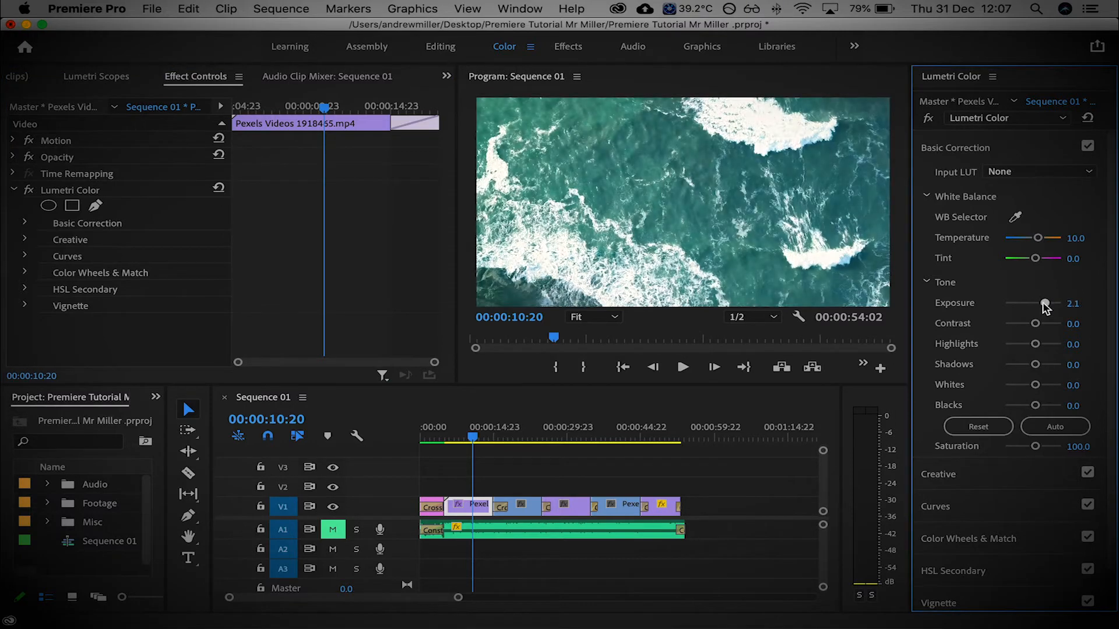
pyautogui.moveTo(1037, 303); pyautogui.dragTo(1013, 304)
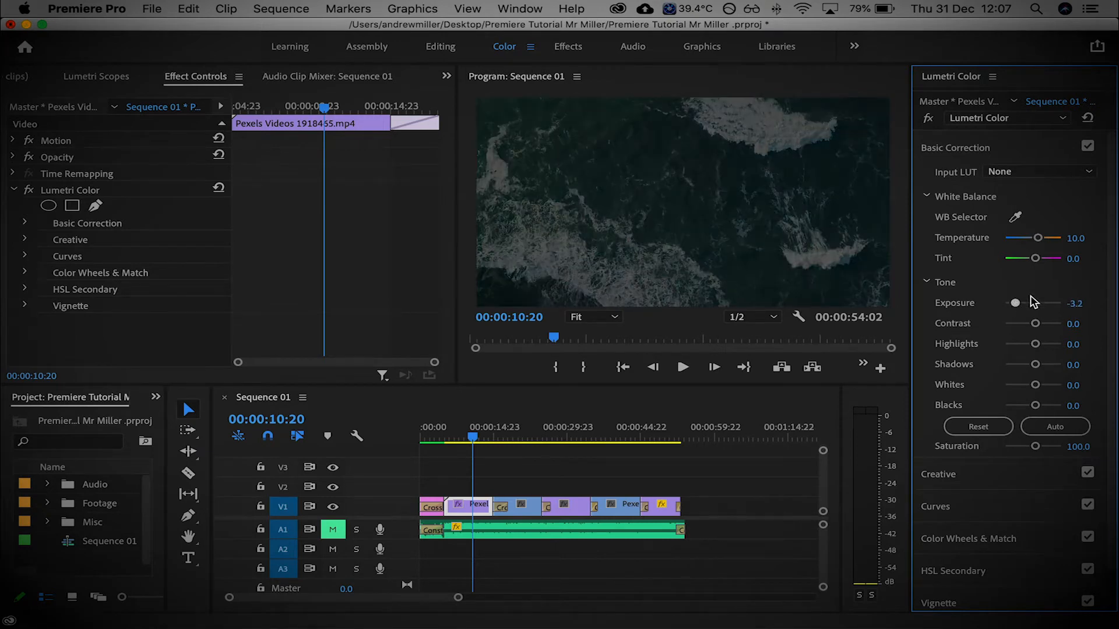
pyautogui.press('super+z')
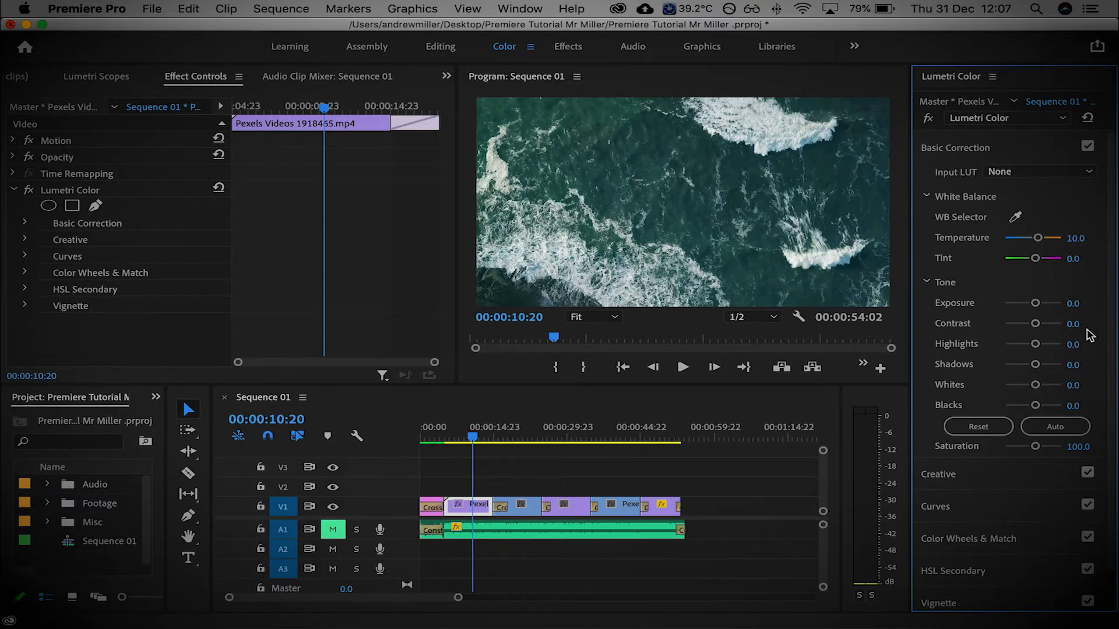
# Step: Apply the automatic tone correction to the ocean clip in Basic Correction
pyautogui.click(1059, 431)
pyautogui.click(1057, 431)
# Step: Try the ocean clip's Basic Correction saturation at 0 and at a boosted level, restore it to 100, and close the section
pyautogui.moveTo(1035, 446); pyautogui.dragTo(939, 452)
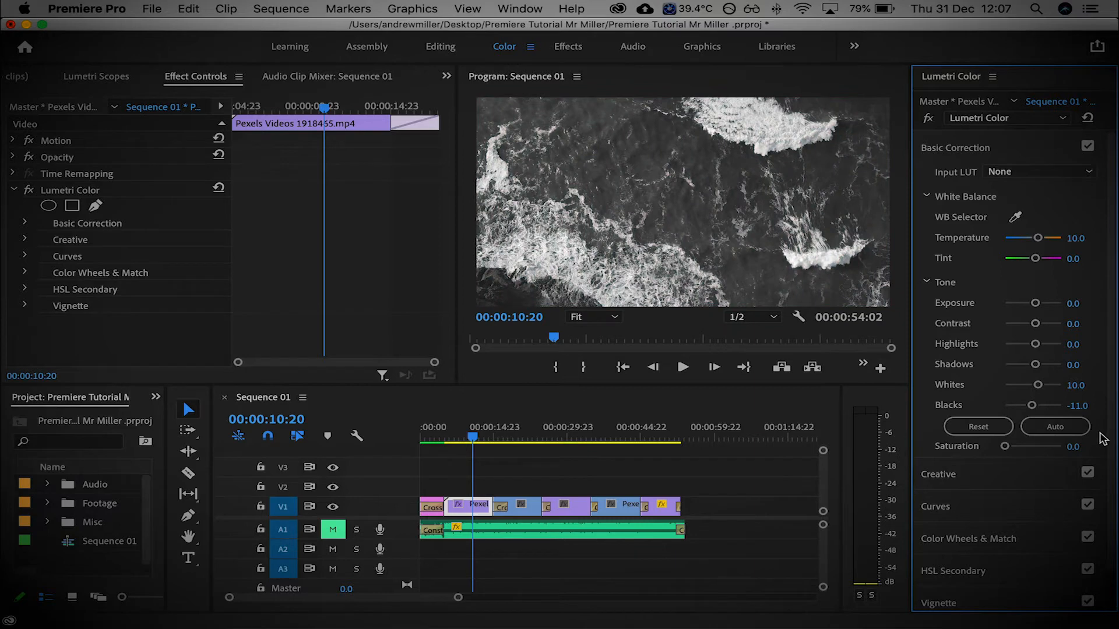
pyautogui.press('super+z')
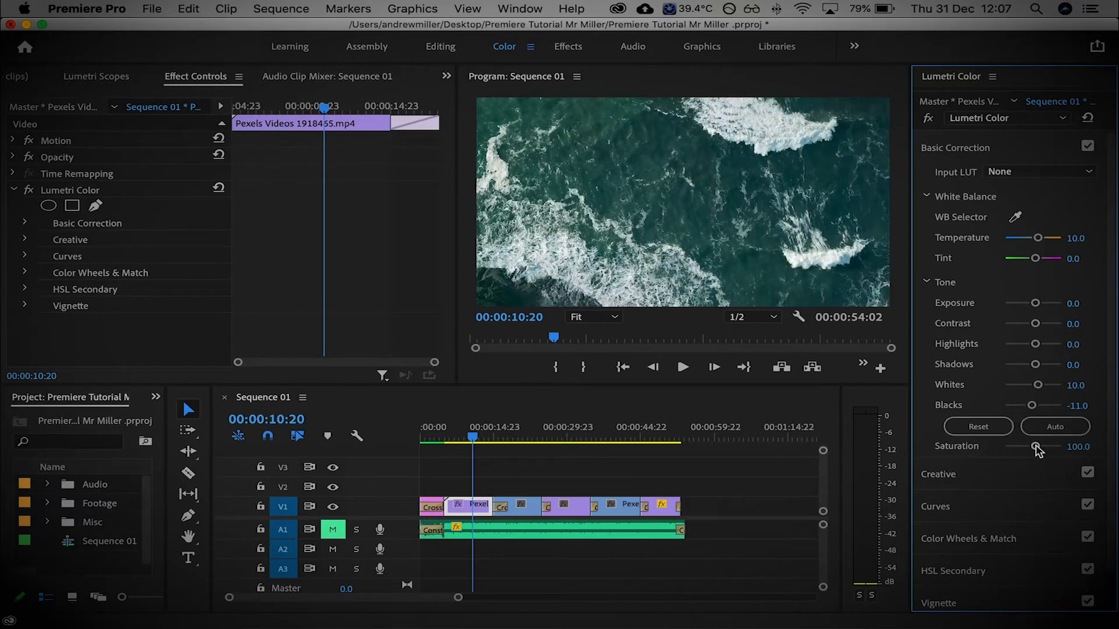
pyautogui.moveTo(1035, 447); pyautogui.dragTo(1107, 449)
pyautogui.click(1004, 152)
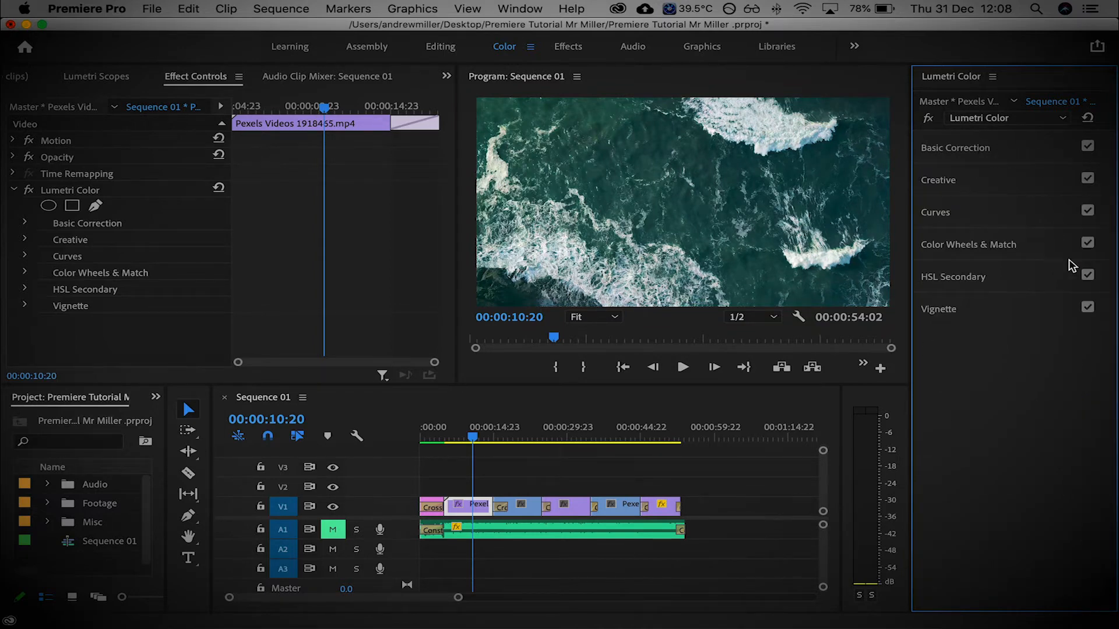
# Step: Try a strong Creative faded film effect and a sharpen value of 100 on the ocean clip, undoing each
pyautogui.click(994, 184)
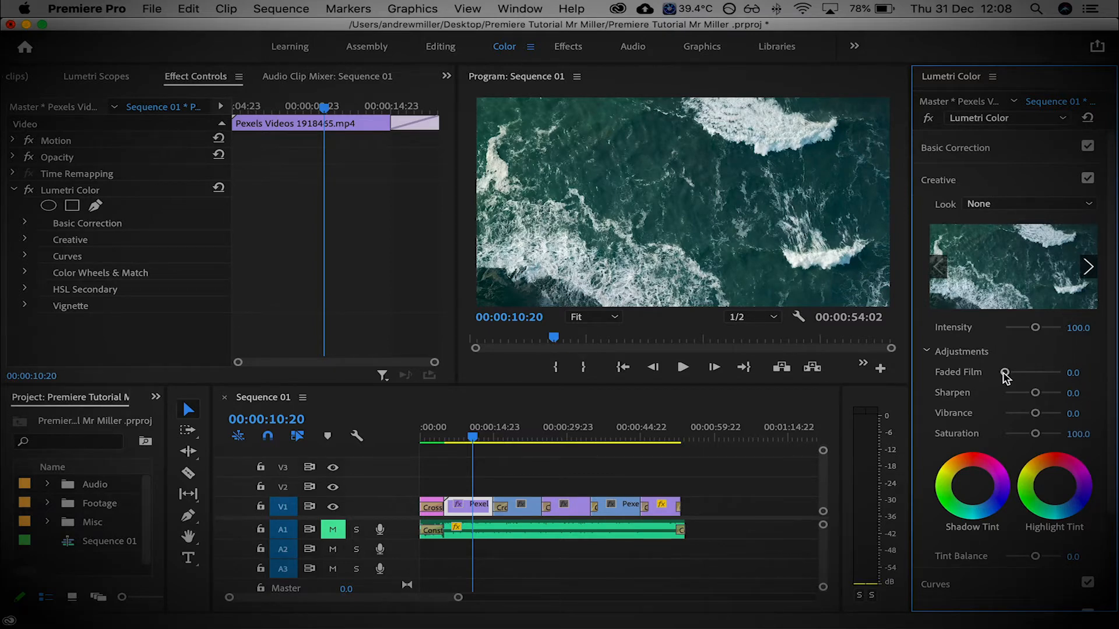
pyautogui.moveTo(1004, 373); pyautogui.dragTo(1114, 375)
pyautogui.press('super+z')
pyautogui.moveTo(1036, 394); pyautogui.dragTo(1114, 395)
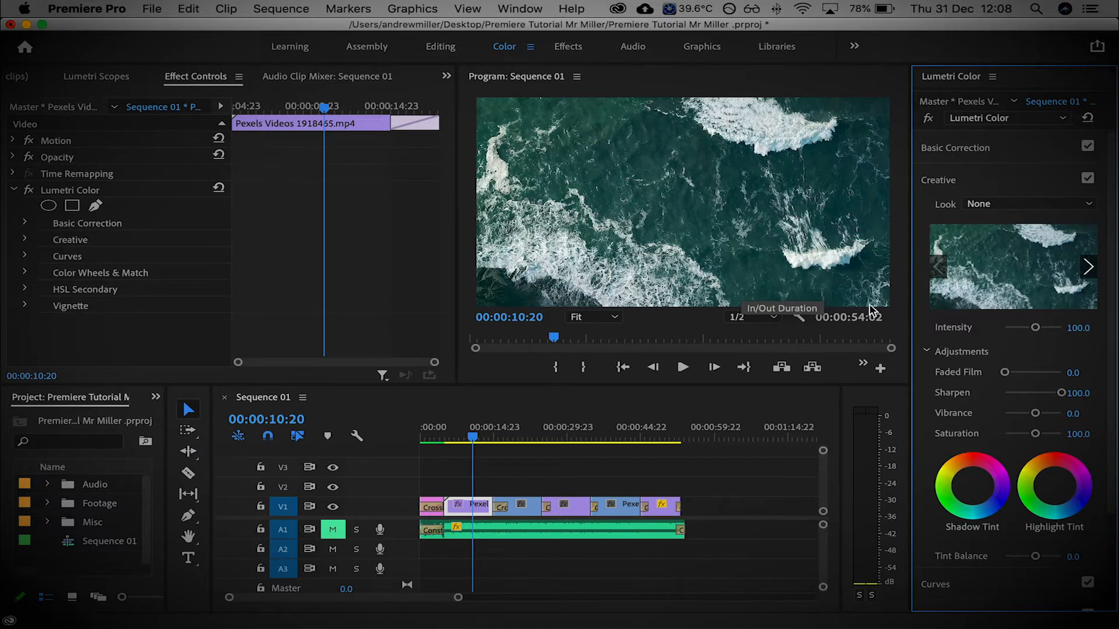
pyautogui.press('super+z')
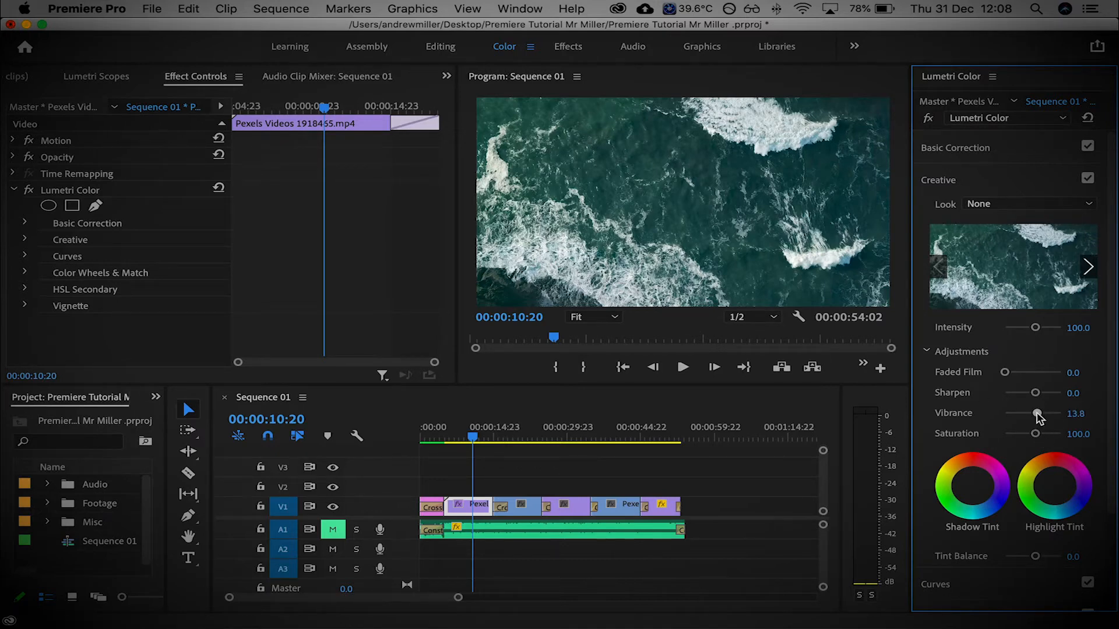
# Step: Try raising the ocean clip's saturation in the Creative adjustments and undo it
pyautogui.moveTo(1035, 434); pyautogui.dragTo(1095, 436)
pyautogui.press('super+z')
pyautogui.click(985, 184)
pyautogui.click(985, 184)
# Step: Try the Kodak 5205 Fuji 3510 (by Adobe) look on the ocean clip, revert it and close the Creative section
pyautogui.click(1013, 204)
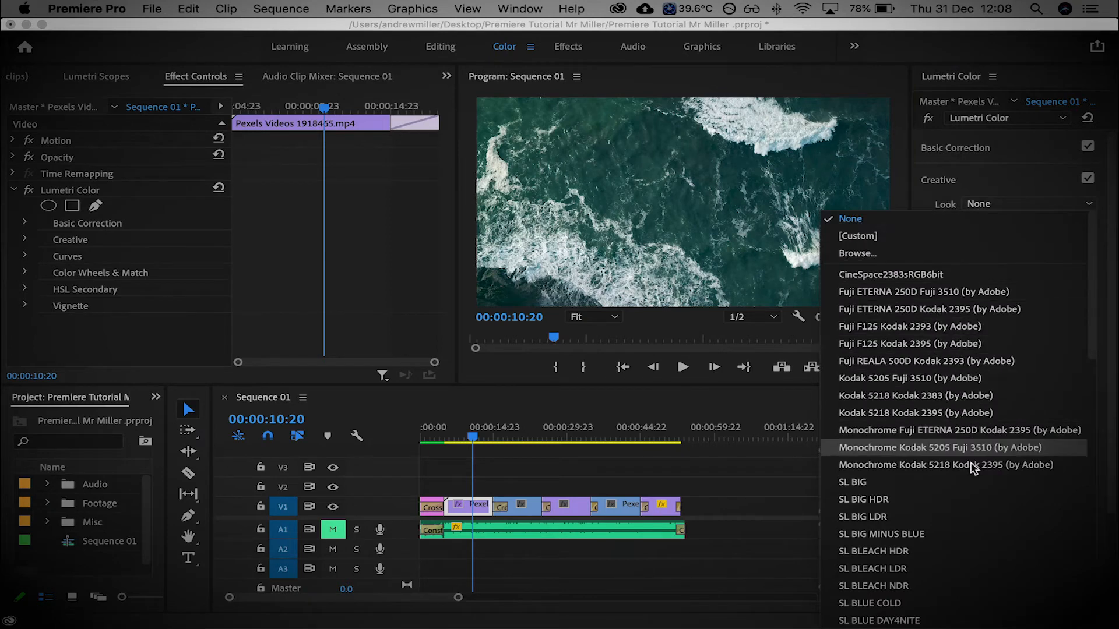
pyautogui.scroll(-10, 999, 524)
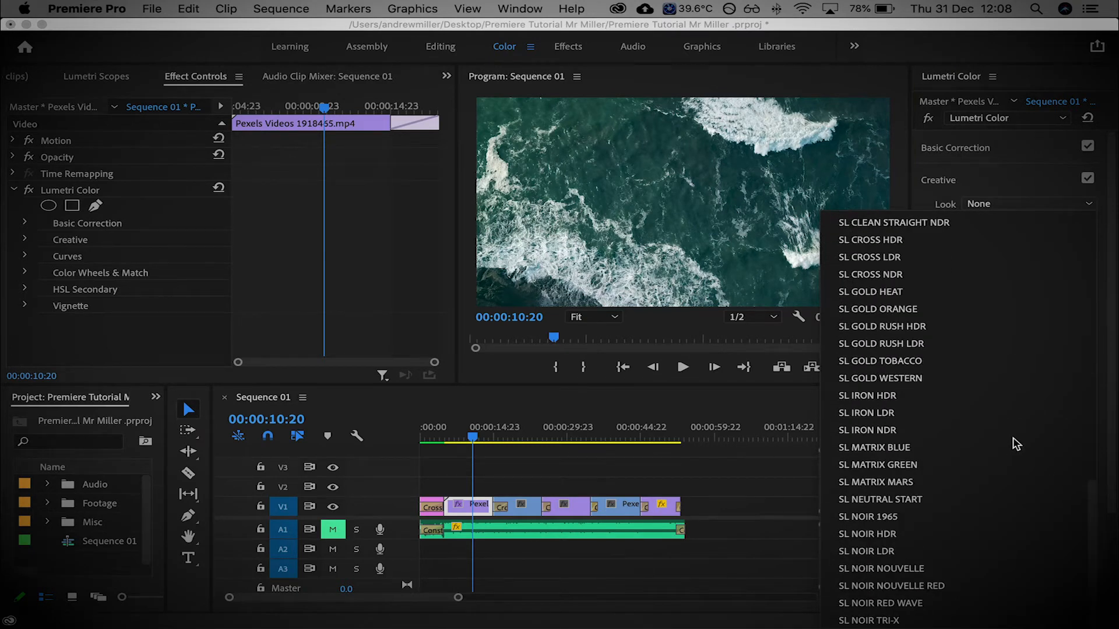
pyautogui.scroll(10, 1005, 391)
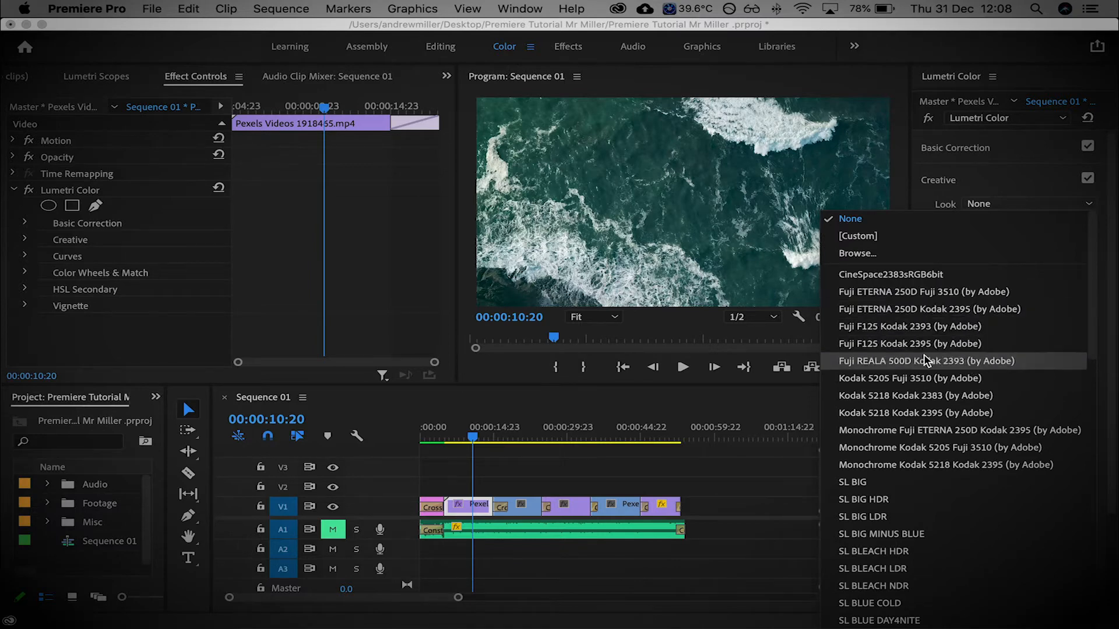
pyautogui.click(937, 379)
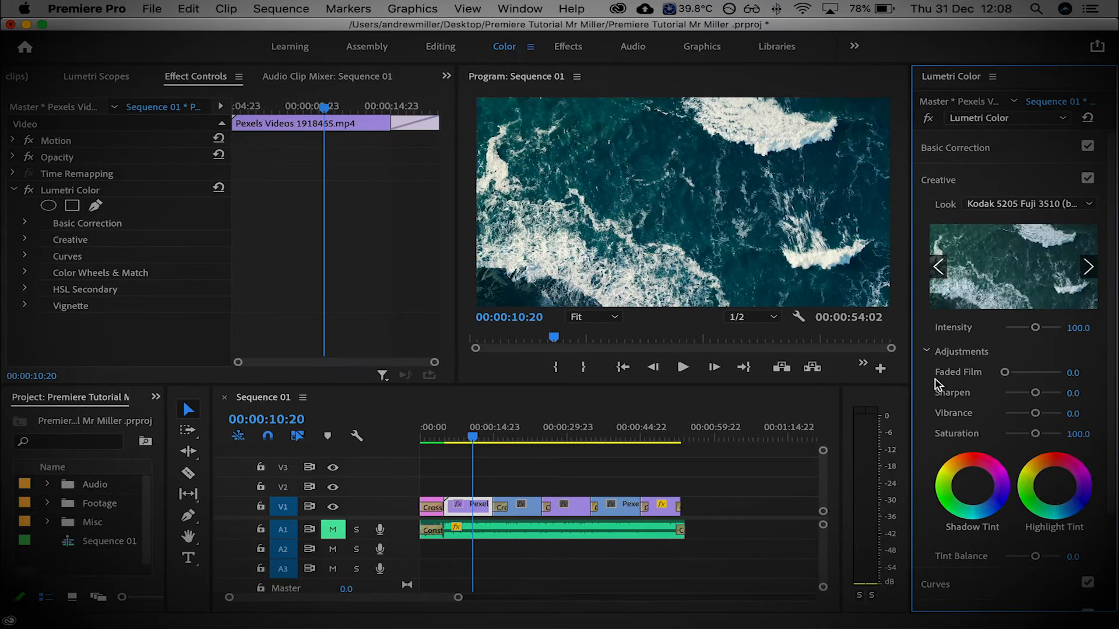
pyautogui.click(938, 267)
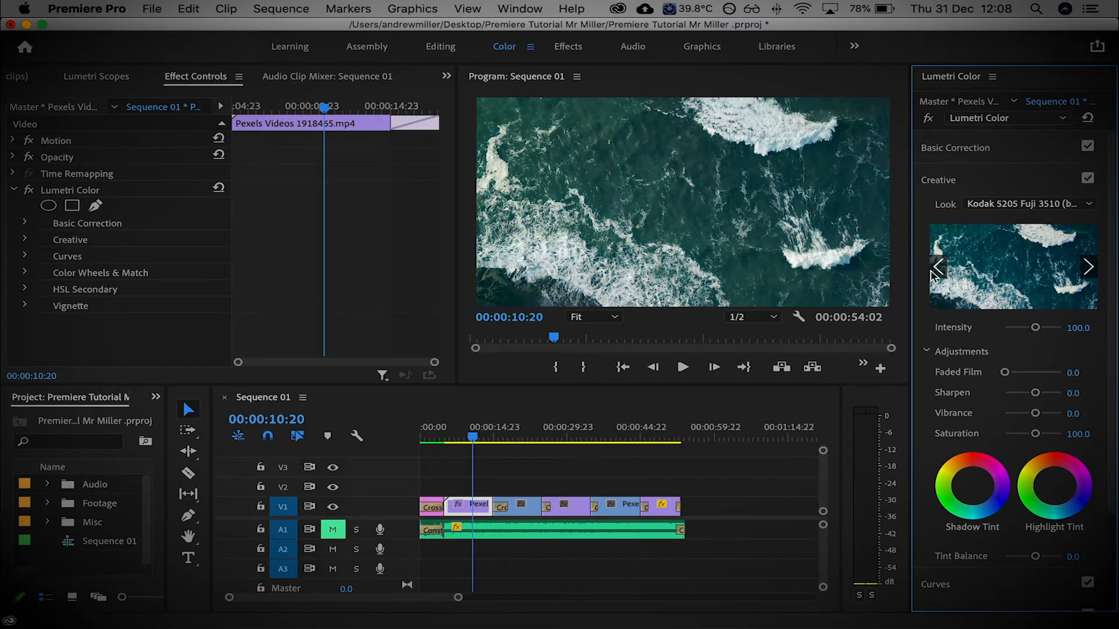
pyautogui.click(970, 184)
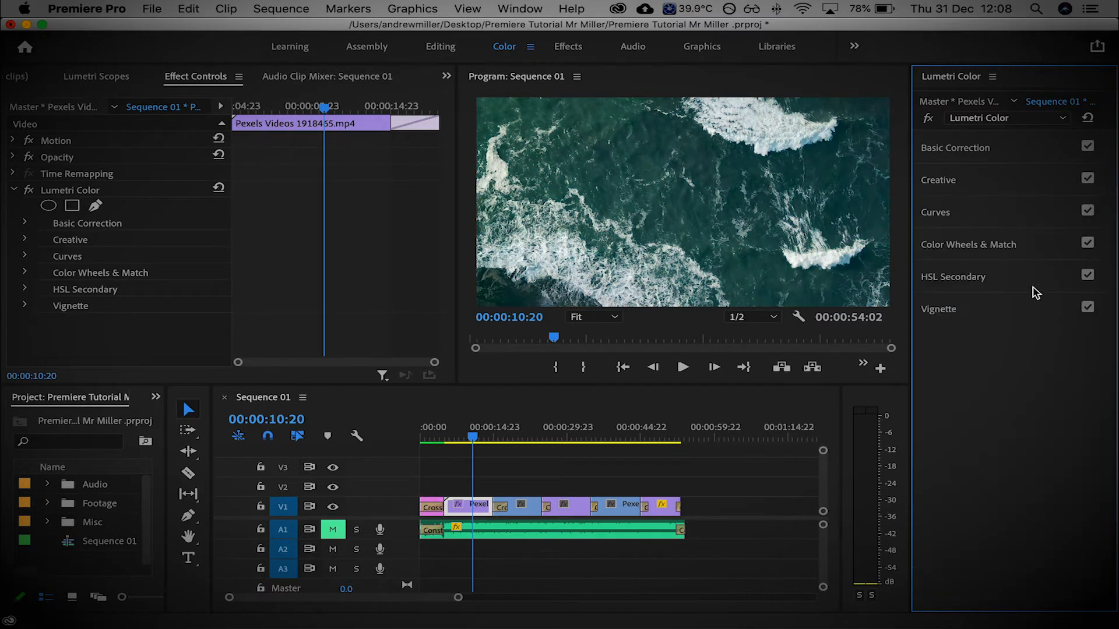
# Step: Try reshaping the ocean clip's master RGB curve by raising the highlights and adjusting the shadows, and reset the curve
pyautogui.click(989, 226)
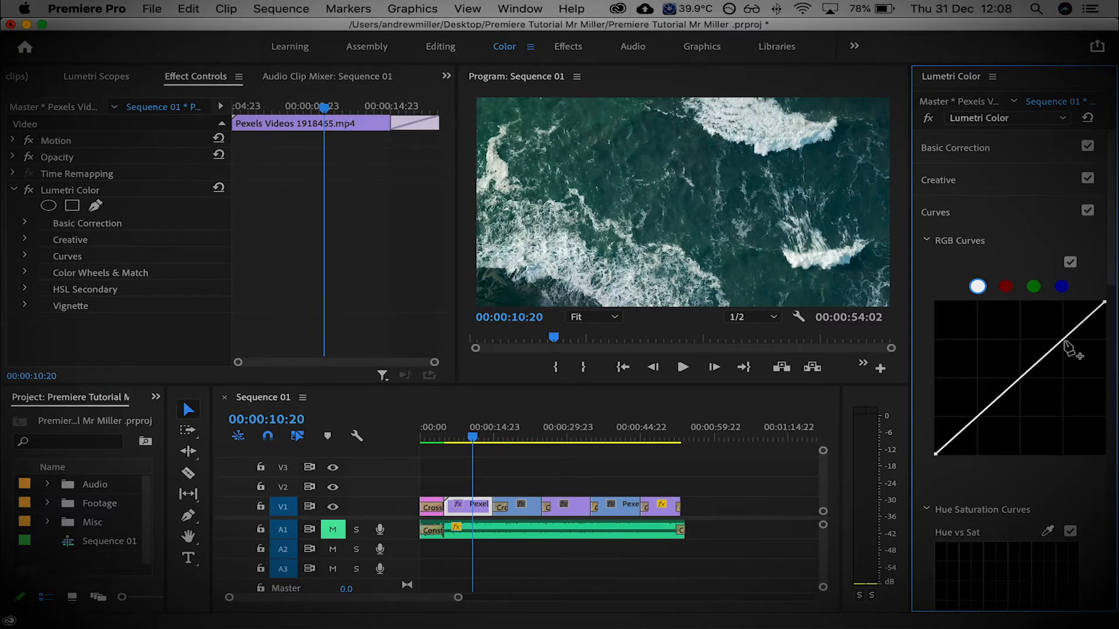
pyautogui.moveTo(1057, 344); pyautogui.dragTo(1048, 333)
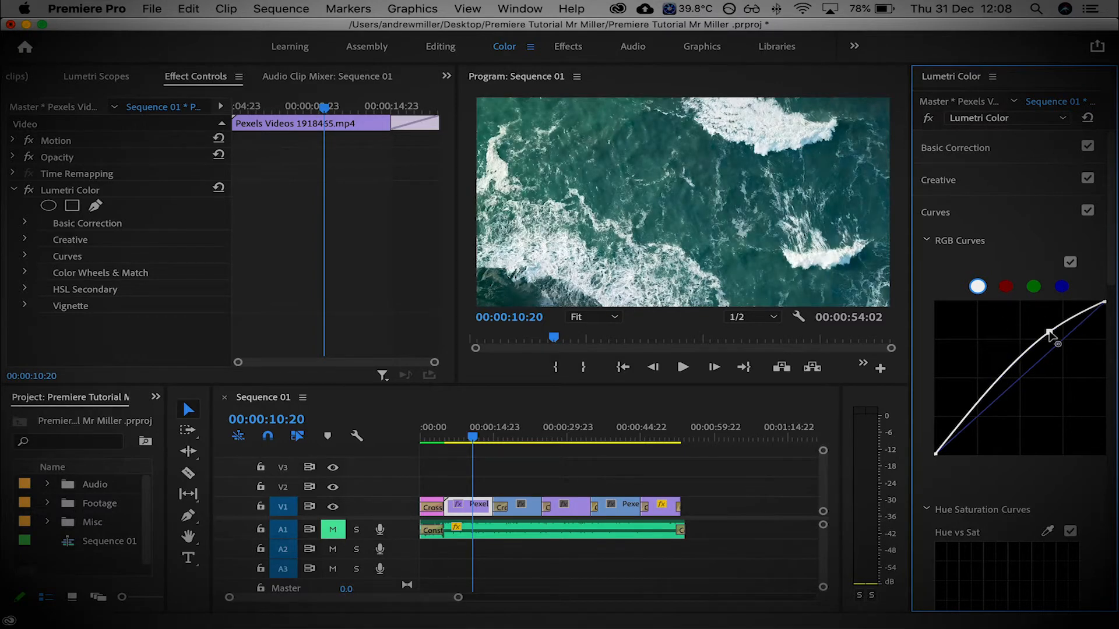
pyautogui.click(986, 424)
pyautogui.moveTo(986, 424); pyautogui.dragTo(994, 419)
pyautogui.press('super+z')
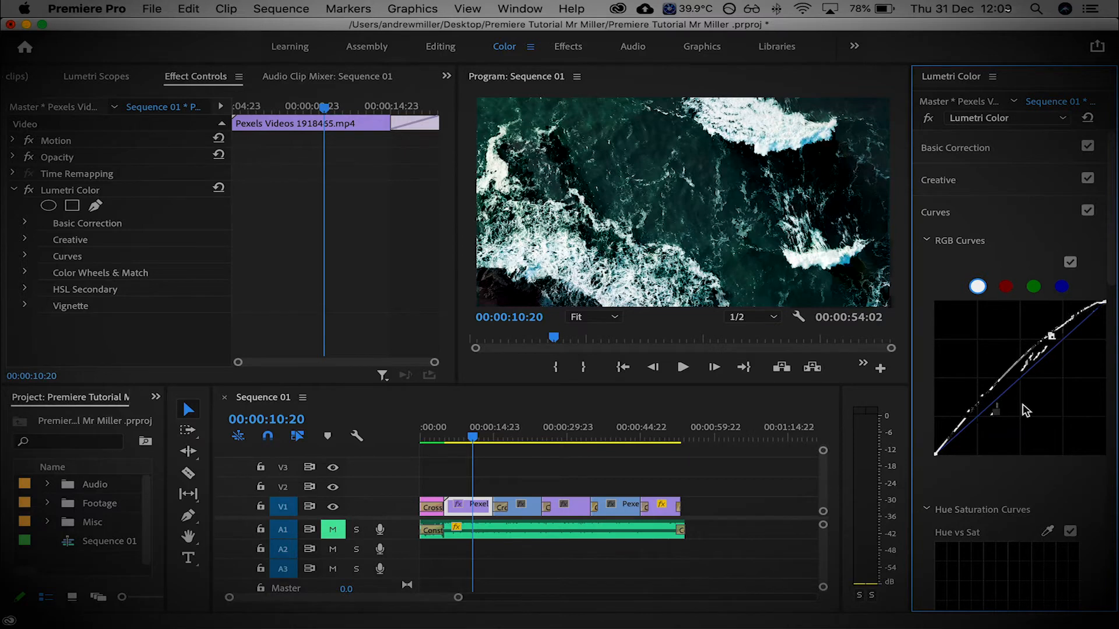
pyautogui.doubleClick(1025, 411)
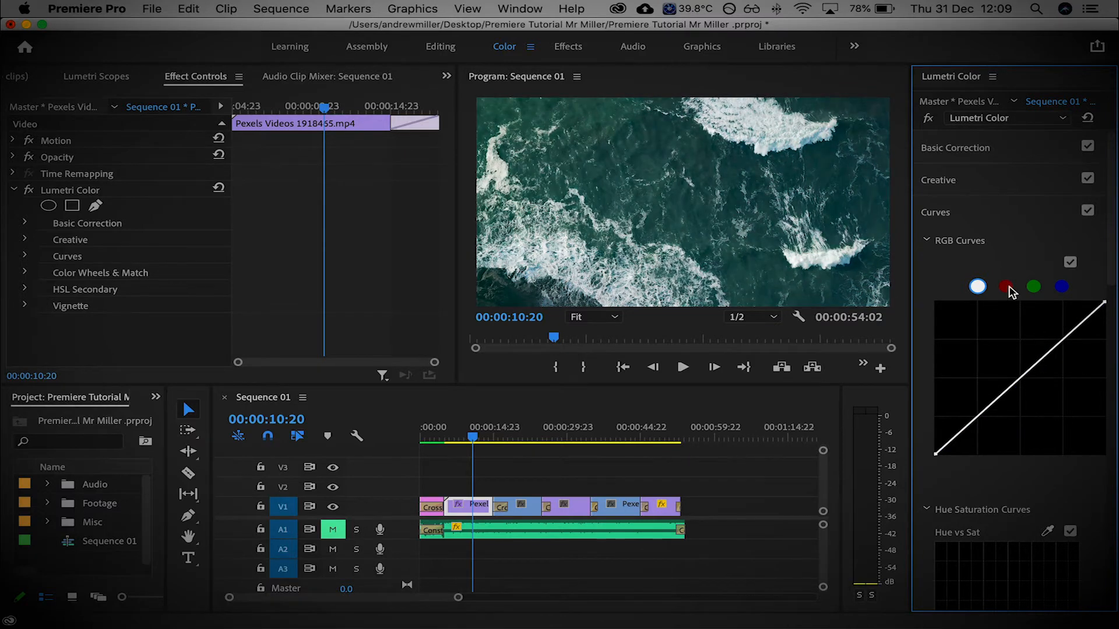
# Step: Go through the red, green and blue curves, try raising the blue curve's highlights, reset it and close the Curves section
pyautogui.click(1005, 291)
pyautogui.click(1033, 292)
pyautogui.click(1059, 292)
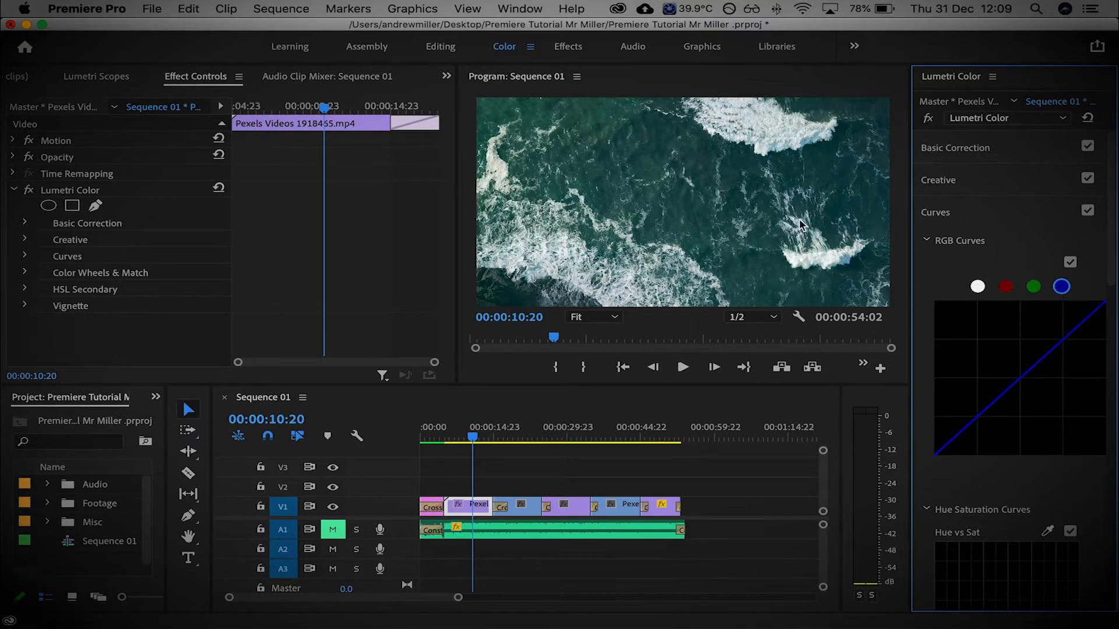
pyautogui.moveTo(1062, 340); pyautogui.dragTo(1054, 333)
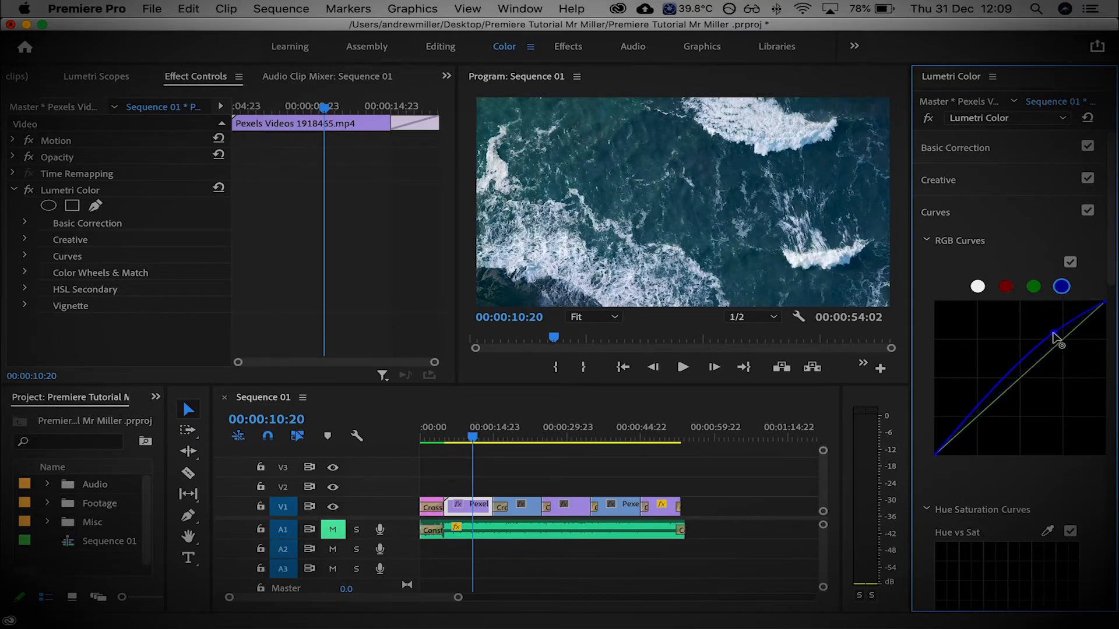
pyautogui.doubleClick(1078, 342)
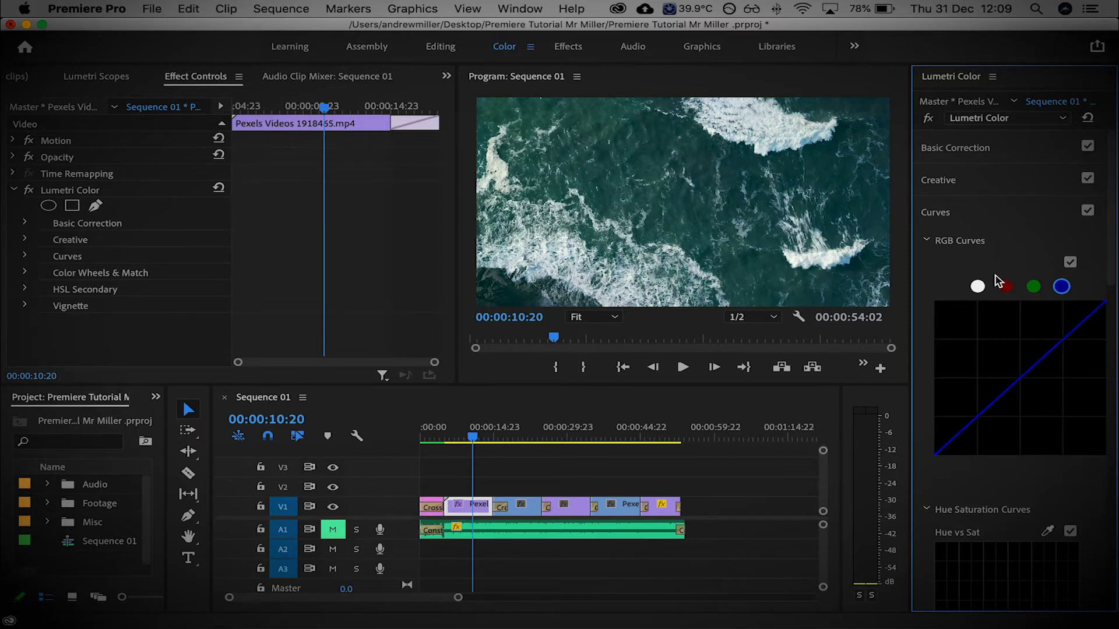
pyautogui.click(934, 242)
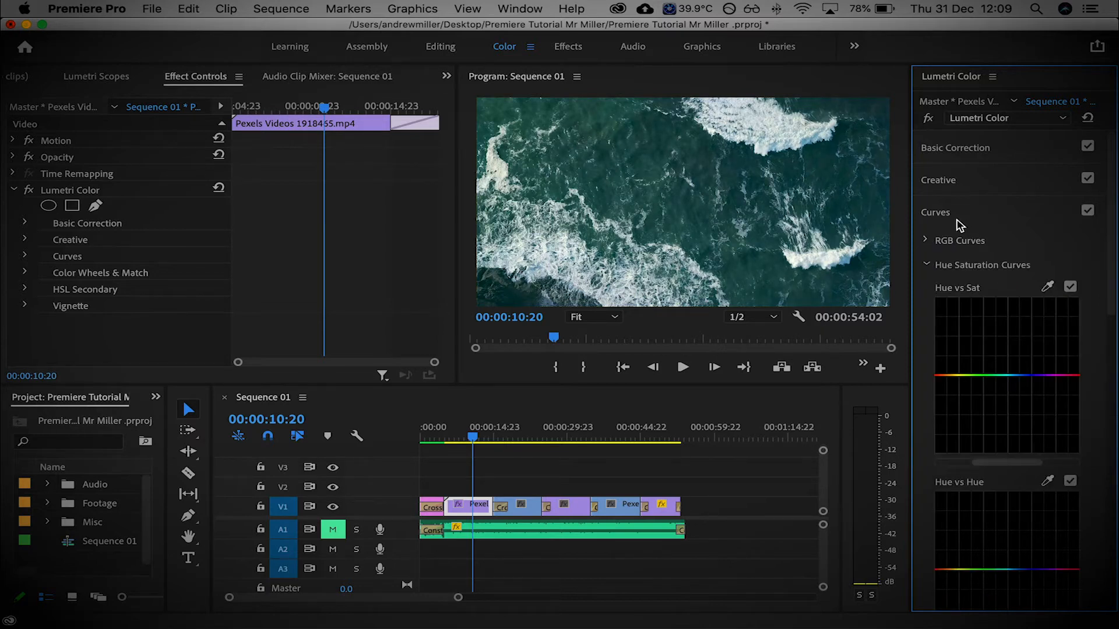
pyautogui.click(956, 220)
# Step: Try tinting the shadows blue, highlights green and midtones purple with the color wheels, undoing all three tints
pyautogui.click(981, 245)
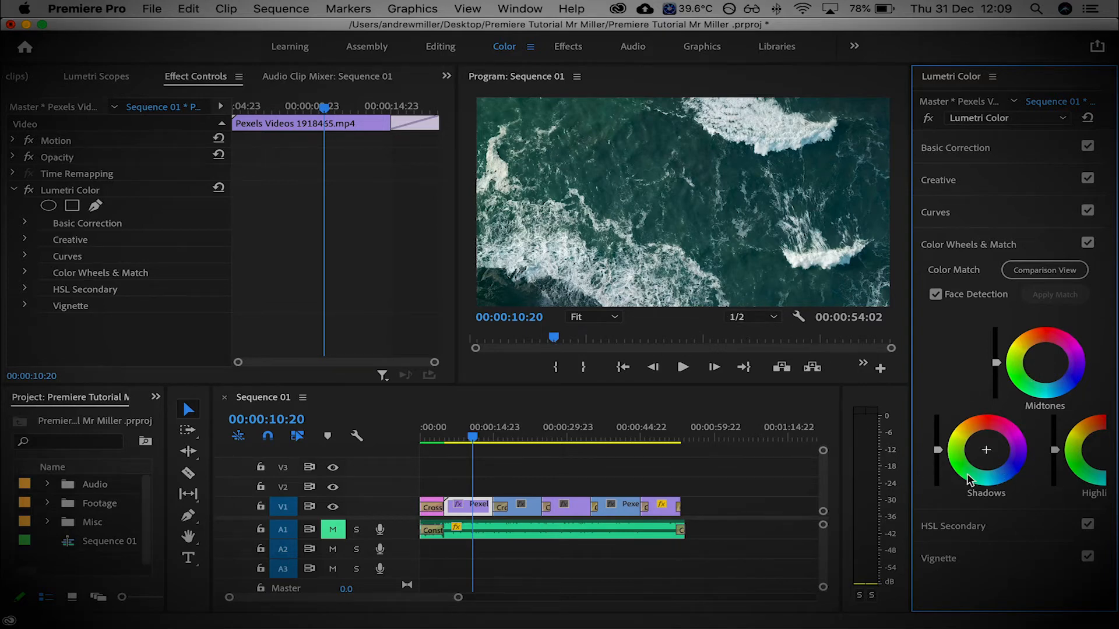
pyautogui.moveTo(986, 450); pyautogui.dragTo(1002, 469)
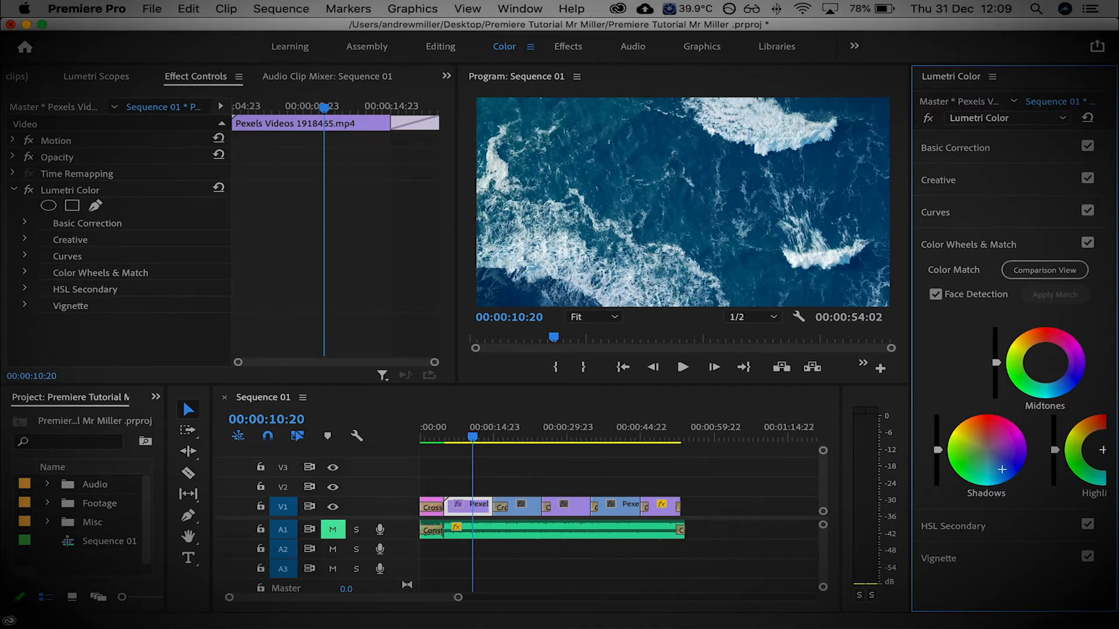
pyautogui.click(1079, 475)
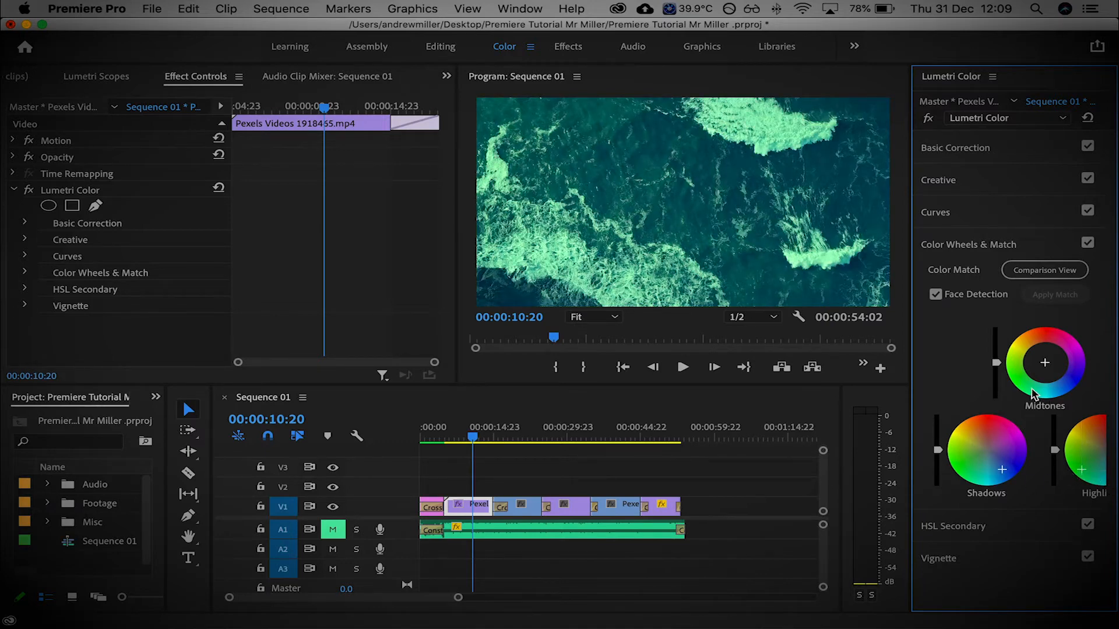
pyautogui.click(1072, 345)
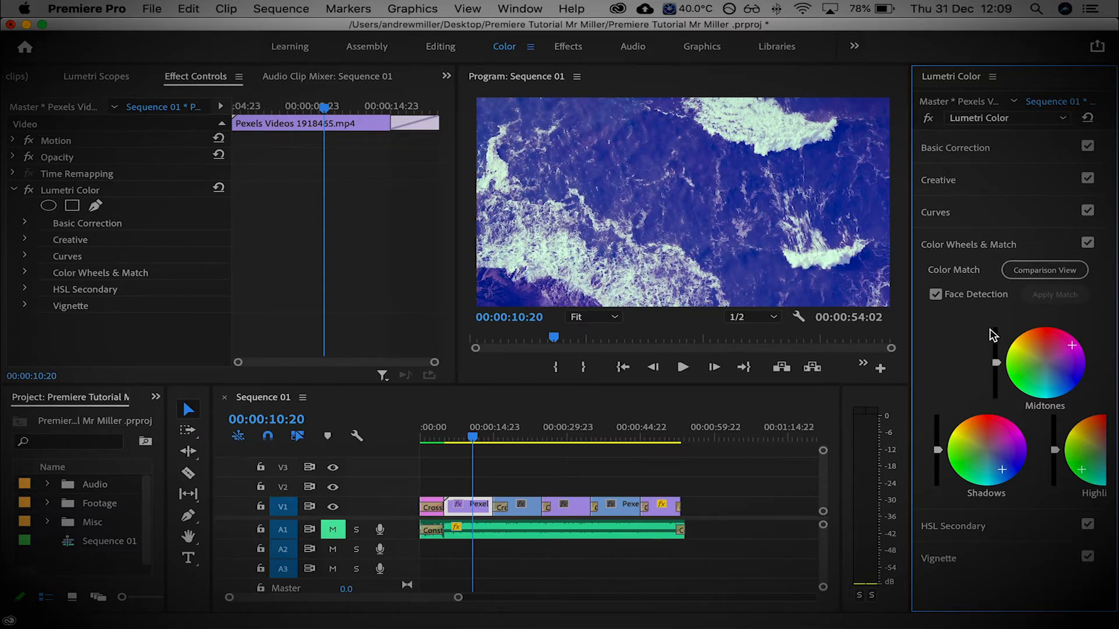
pyautogui.press('super+z')
pyautogui.press('super+z')
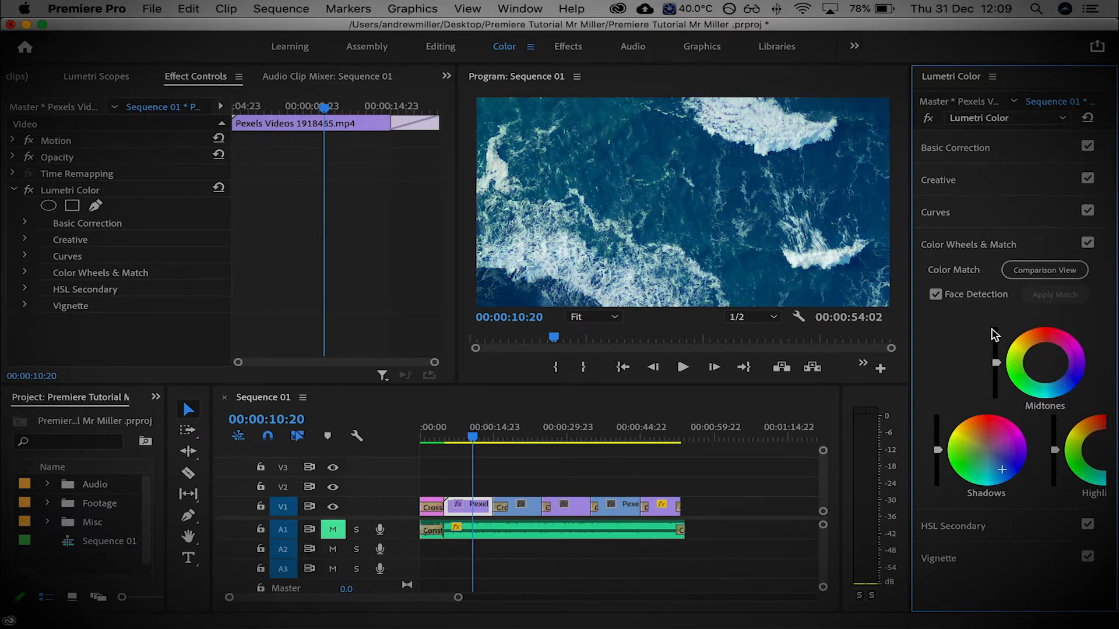
pyautogui.press('super+z')
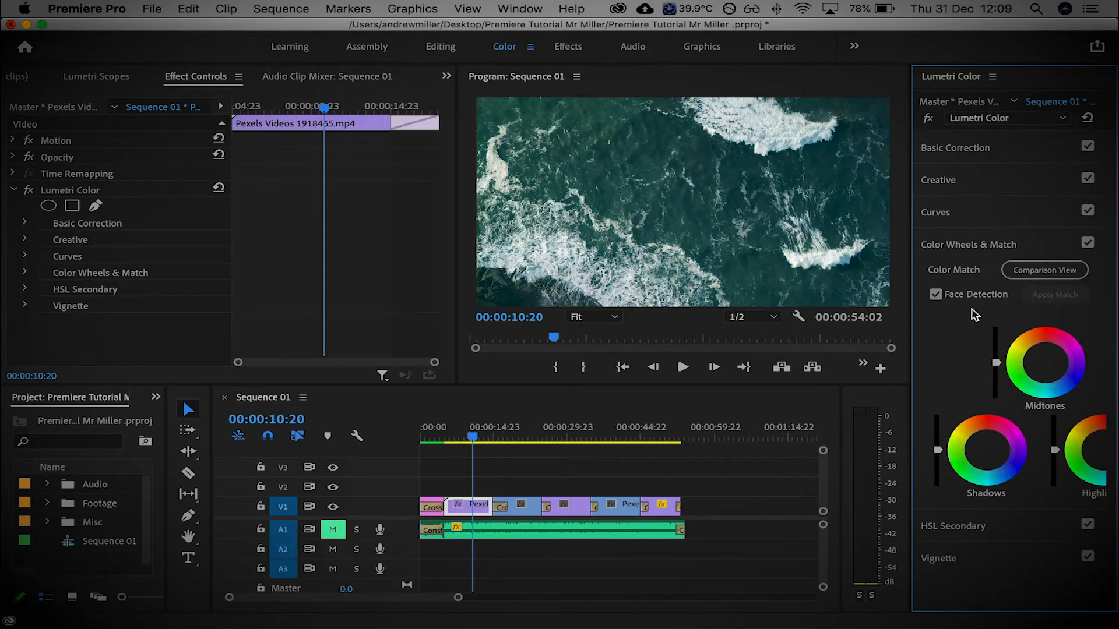
pyautogui.click(982, 248)
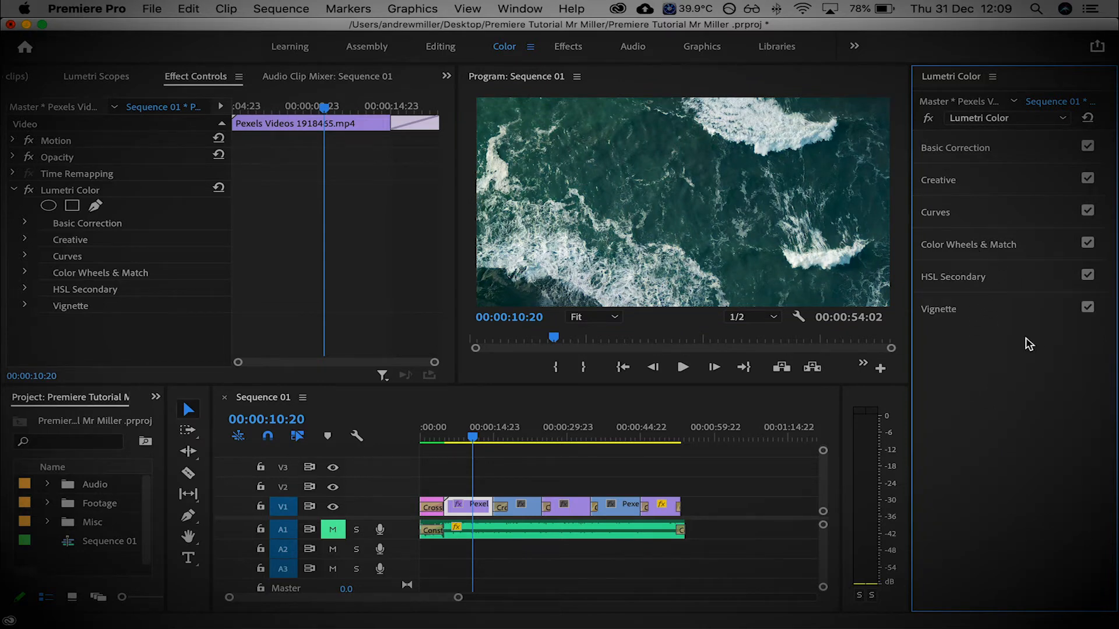
# Step: Examine the key, refine and correction settings of HSL Secondary
pyautogui.click(956, 281)
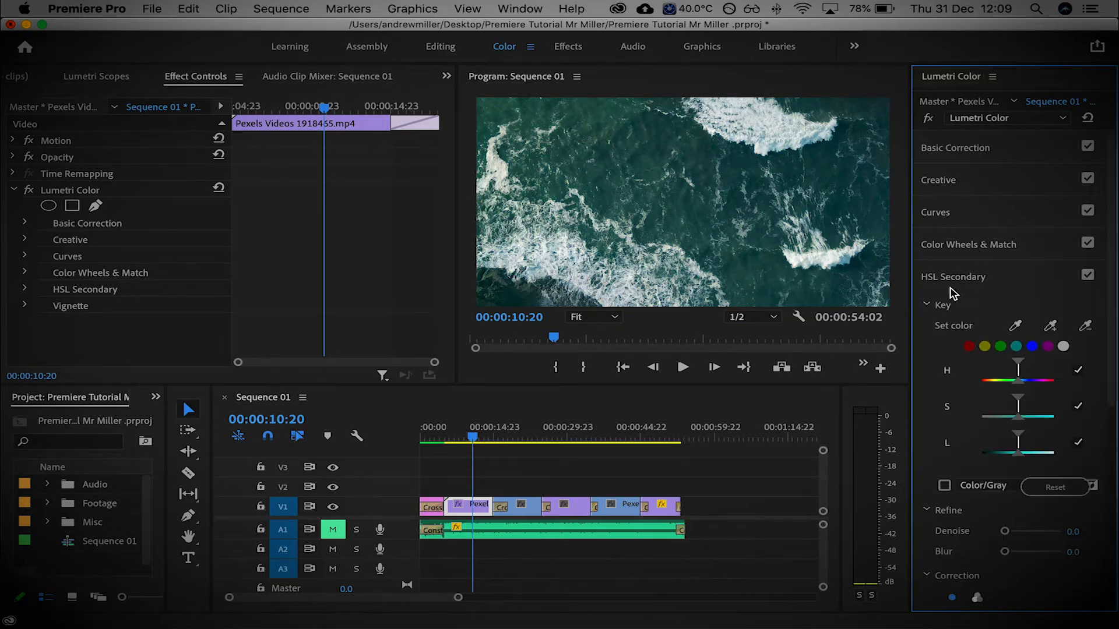
pyautogui.scroll(-5, 1008, 298)
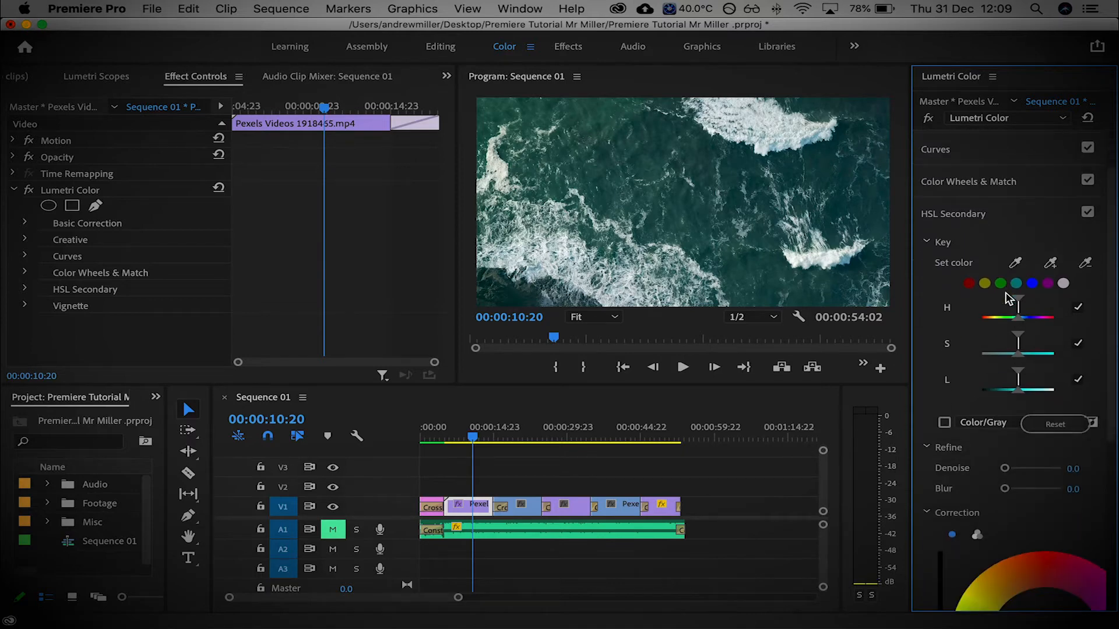
pyautogui.scroll(3, 1008, 298)
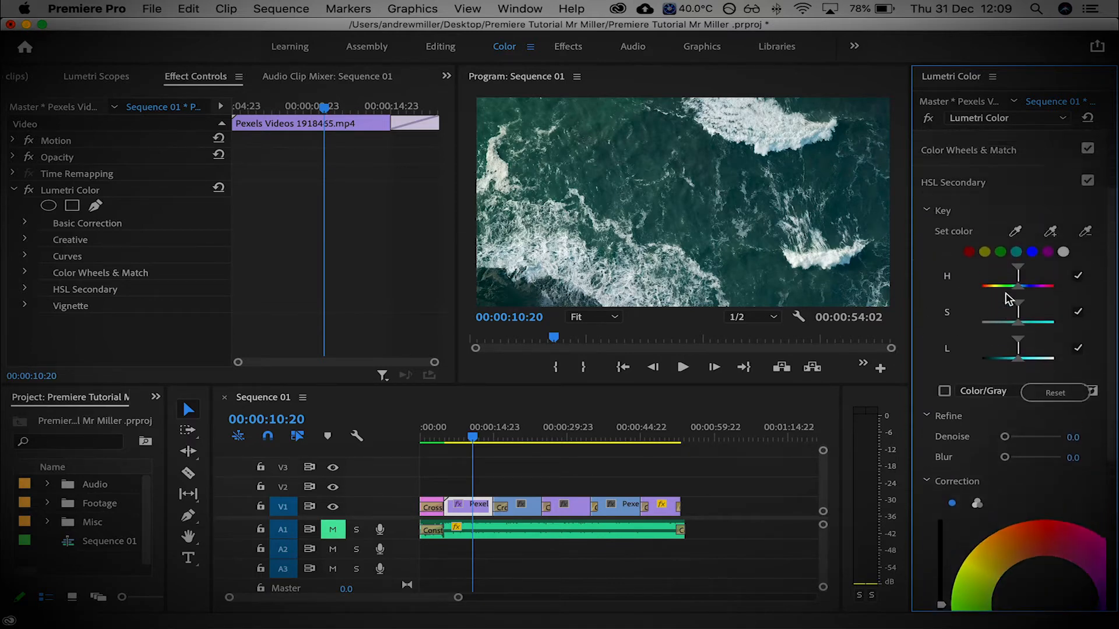
pyautogui.scroll(-8, 986, 300)
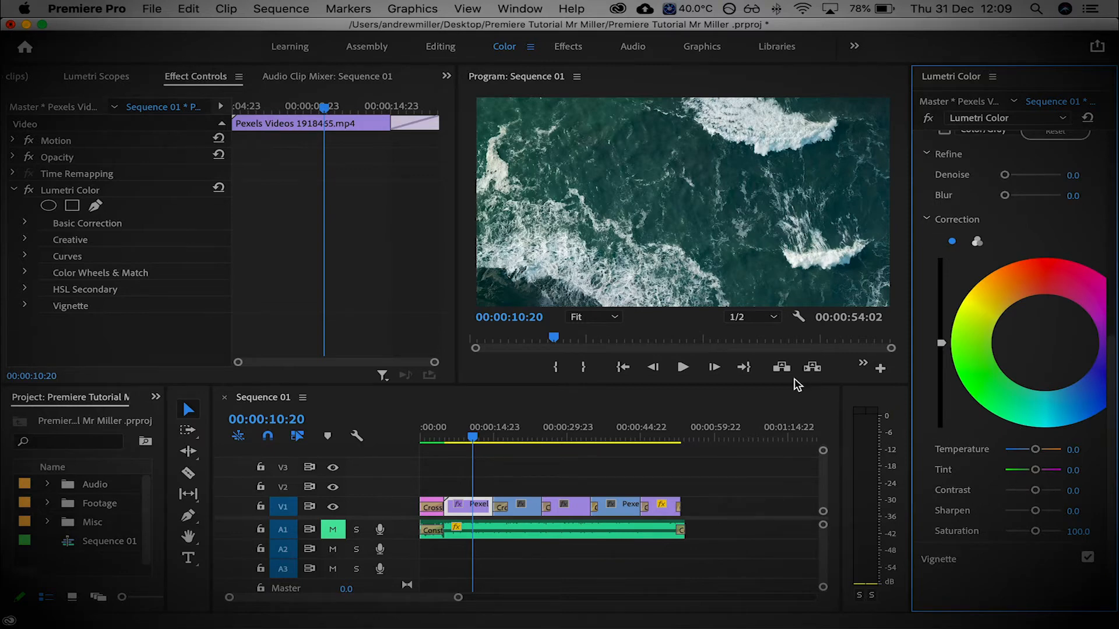
# Step: Key the yellow tones of the ocean clip in HSL Secondary, adjust the hue range and close the section
pyautogui.scroll(8, 1021, 319)
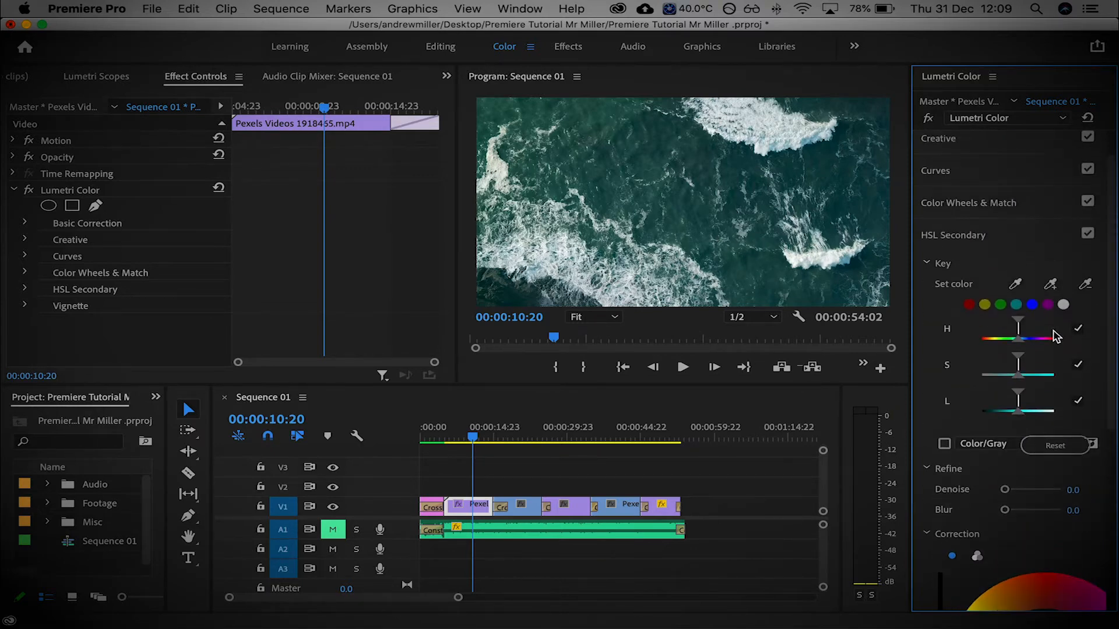
pyautogui.click(985, 306)
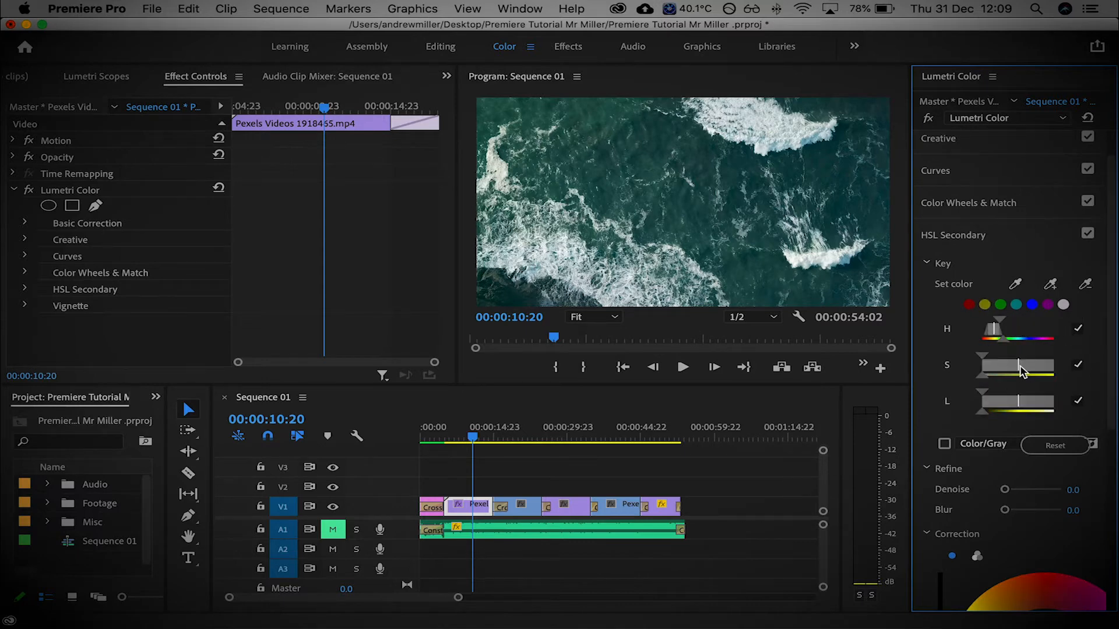
pyautogui.moveTo(1002, 339)
pyautogui.mouseDown()
pyautogui.moveTo(1022, 338)
pyautogui.moveTo(1008, 337)
pyautogui.mouseUp()
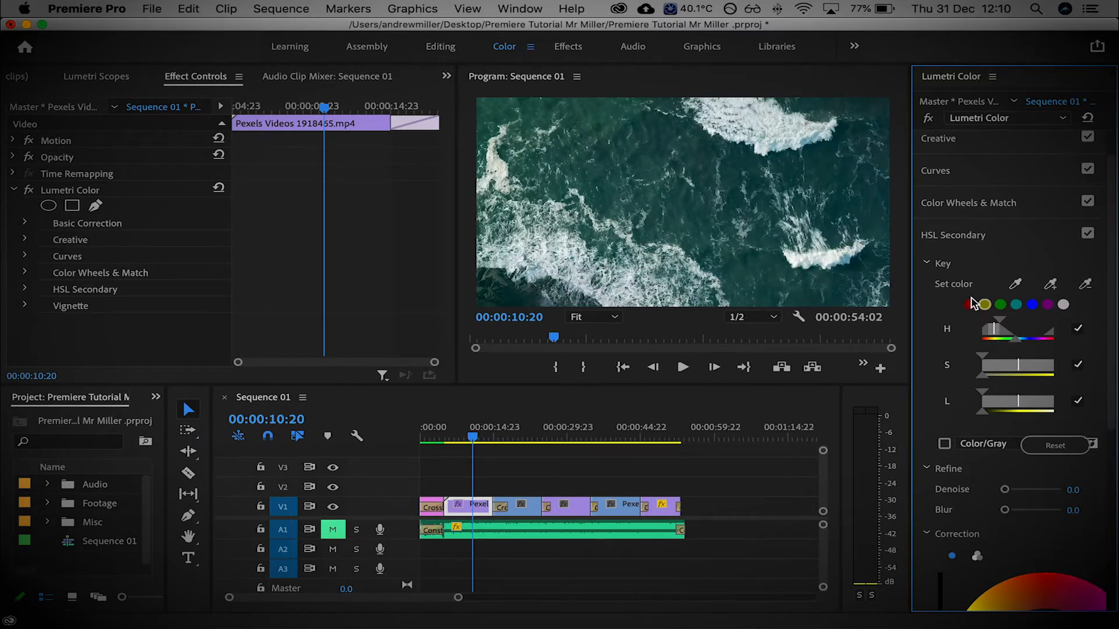
pyautogui.click(961, 236)
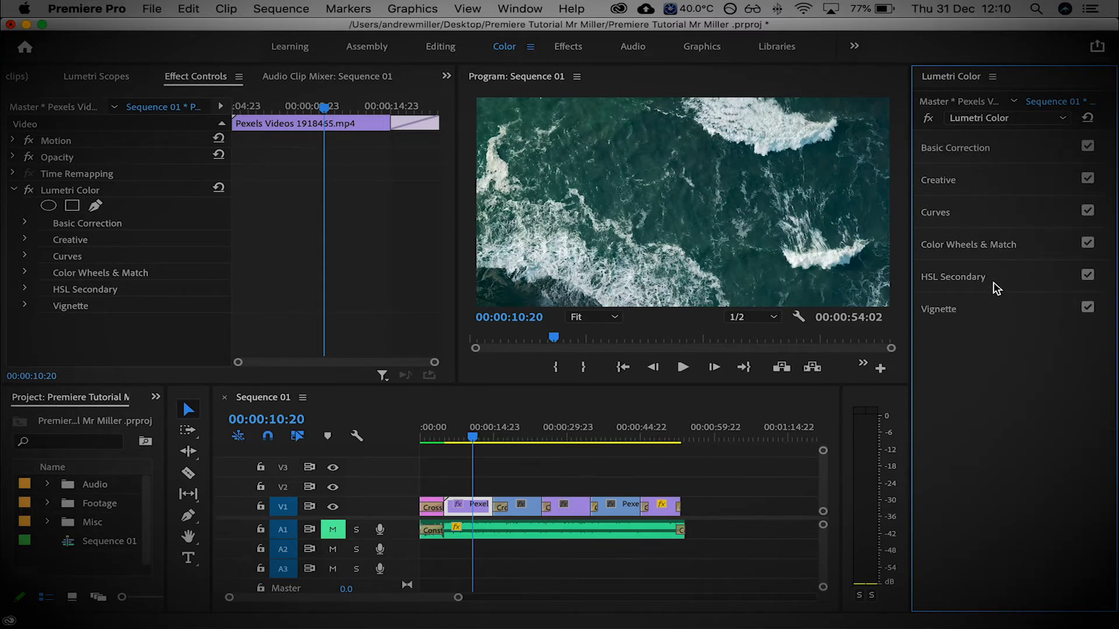
# Step: Try darkening the ocean clip's edges with a Vignette amount of -3, then set the amount to -2
pyautogui.click(994, 320)
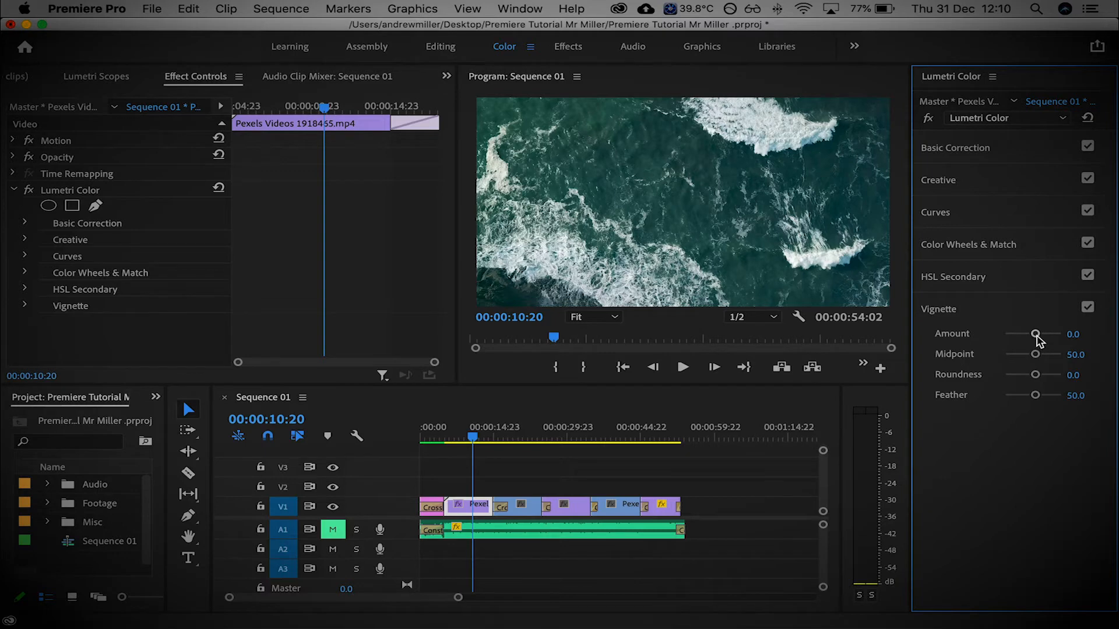
pyautogui.moveTo(1036, 335); pyautogui.dragTo(1030, 335)
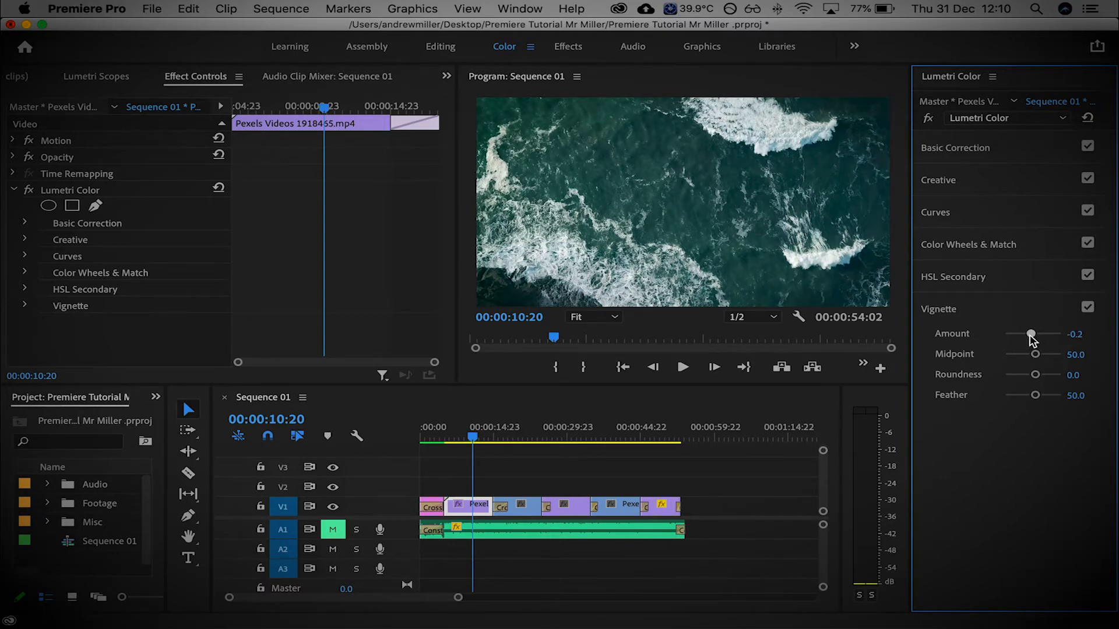
pyautogui.moveTo(1026, 335); pyautogui.dragTo(1005, 334)
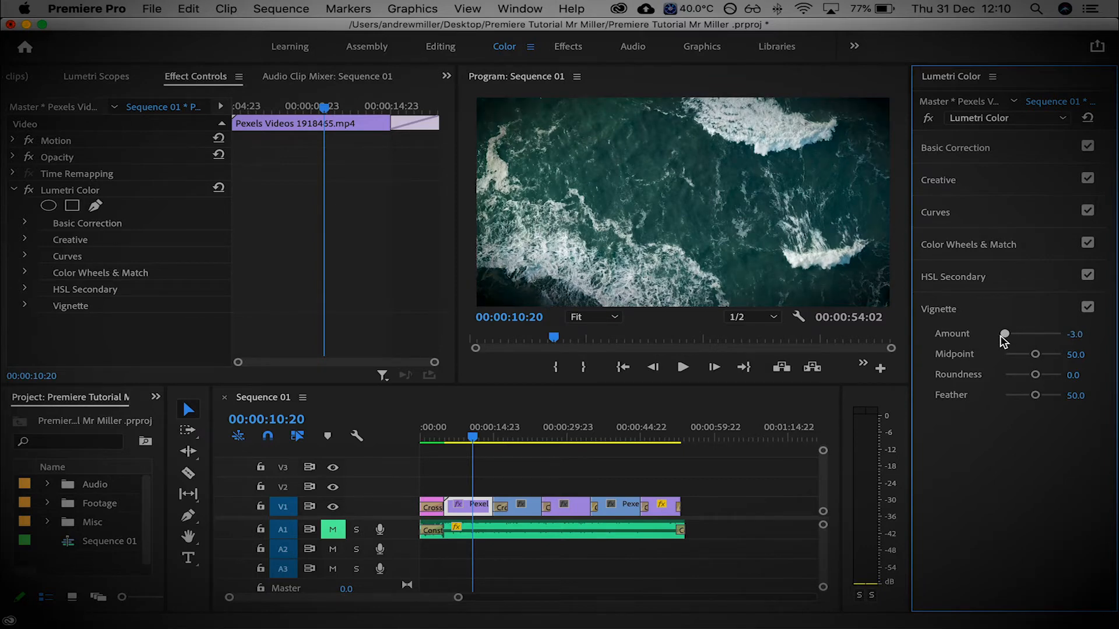
pyautogui.moveTo(1061, 338); pyautogui.dragTo(1066, 341)
pyautogui.write('-2')
pyautogui.press('Return')
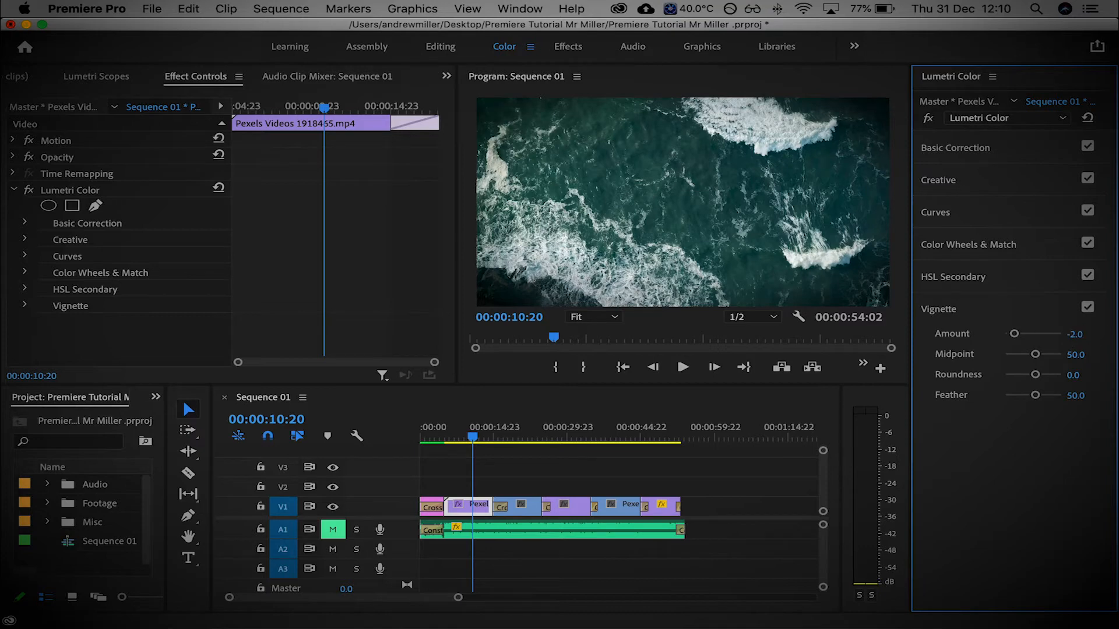
# Step: Compare the ocean clip with the vignette off and on, return the vignette amount to 0 and close the section
pyautogui.click(1087, 308)
pyautogui.click(1088, 308)
pyautogui.click(1086, 332)
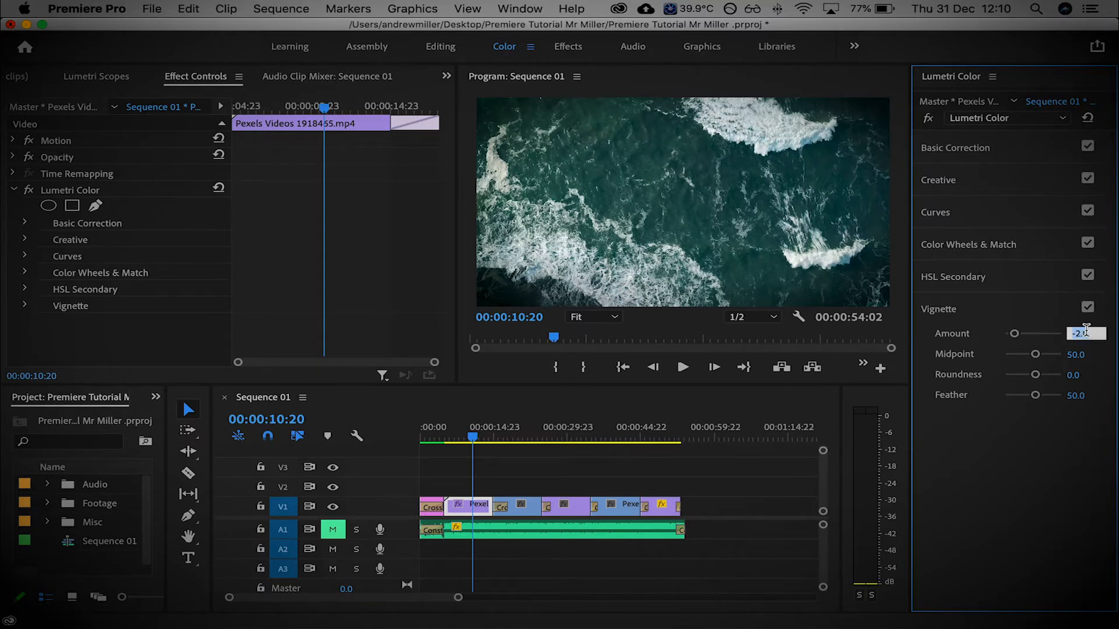
pyautogui.press('Return')
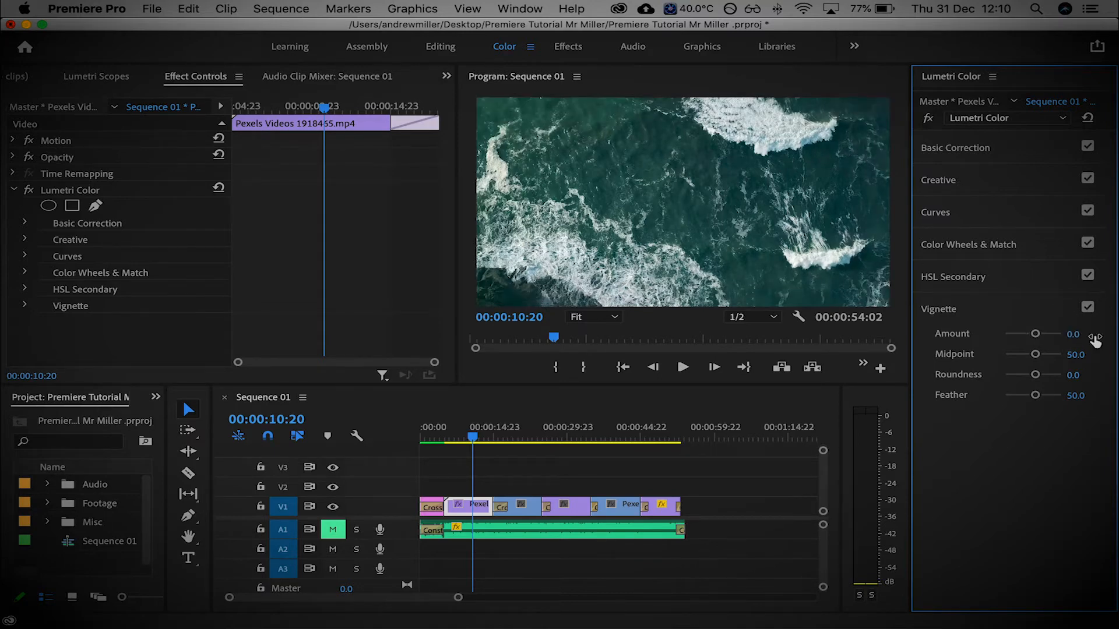
pyautogui.click(1003, 314)
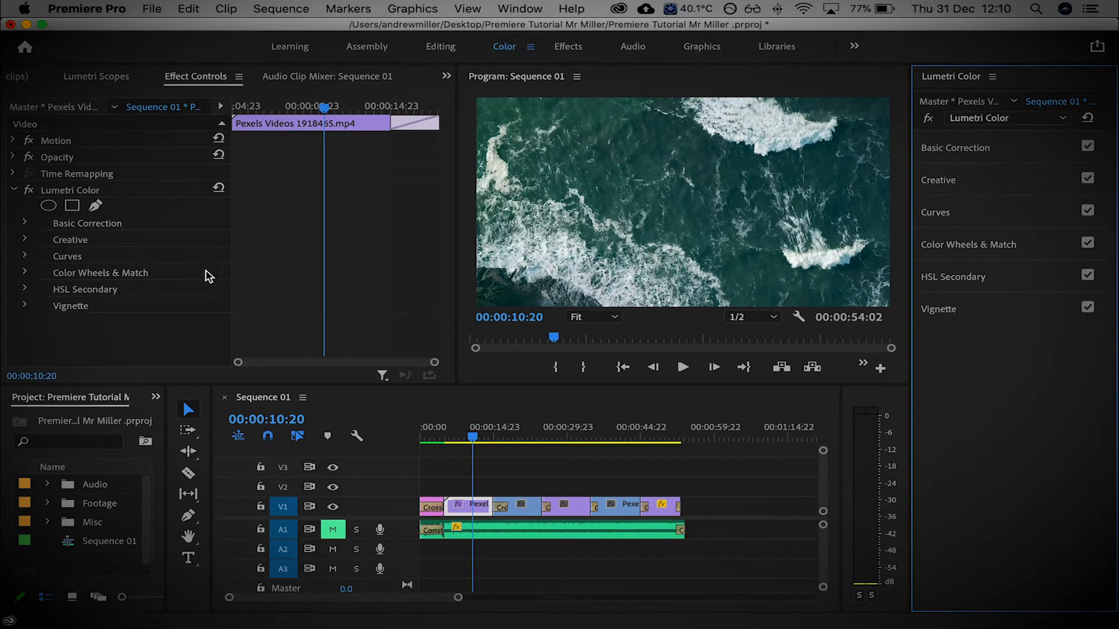
# Step: Go to an earlier frame of the ocean clip and compare it with the Lumetri Color effect off and on
pyautogui.click(473, 441)
pyautogui.moveTo(472, 441); pyautogui.dragTo(461, 441)
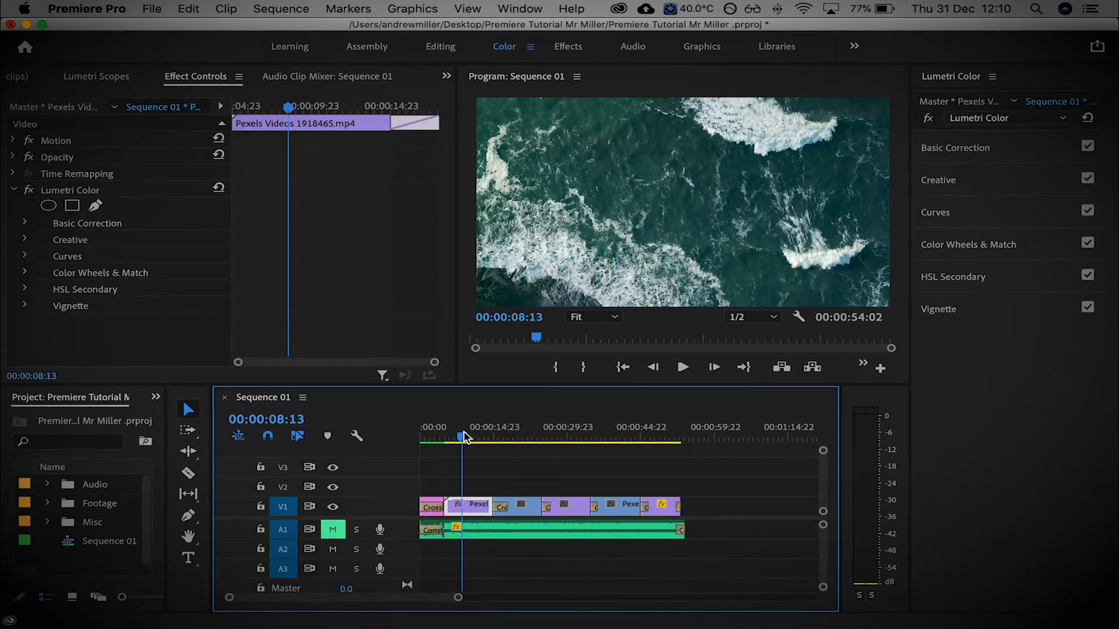
pyautogui.click(29, 190)
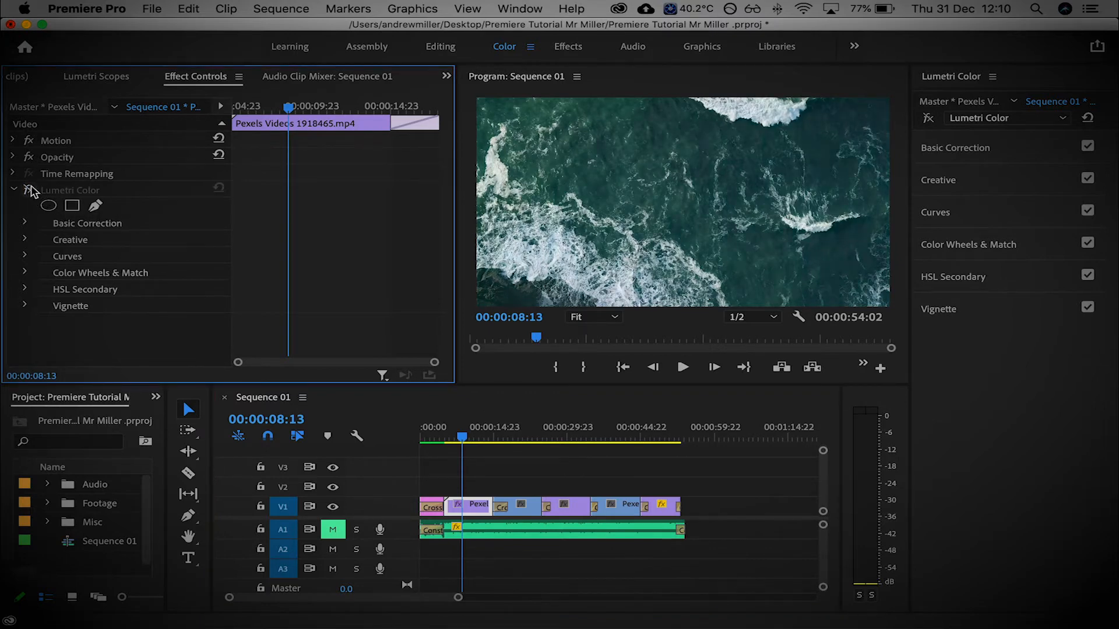
pyautogui.click(28, 190)
# Step: Copy the ocean clip's Lumetri Color effect onto the sunset clip and compare the picture with the effect off and on
pyautogui.moveTo(461, 436); pyautogui.dragTo(508, 441)
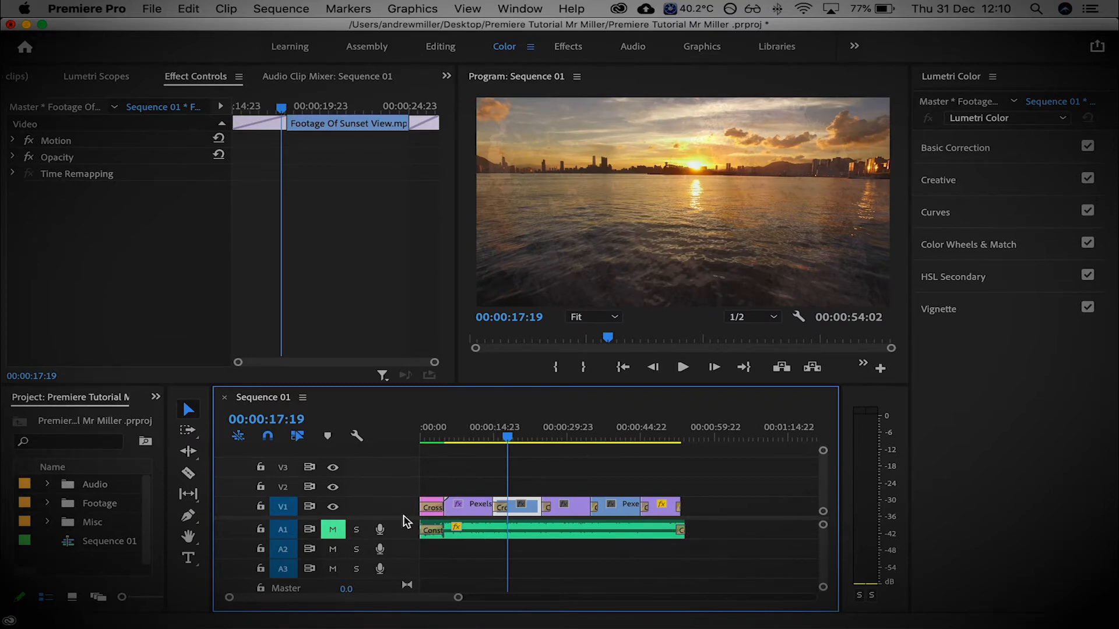
pyautogui.click(469, 512)
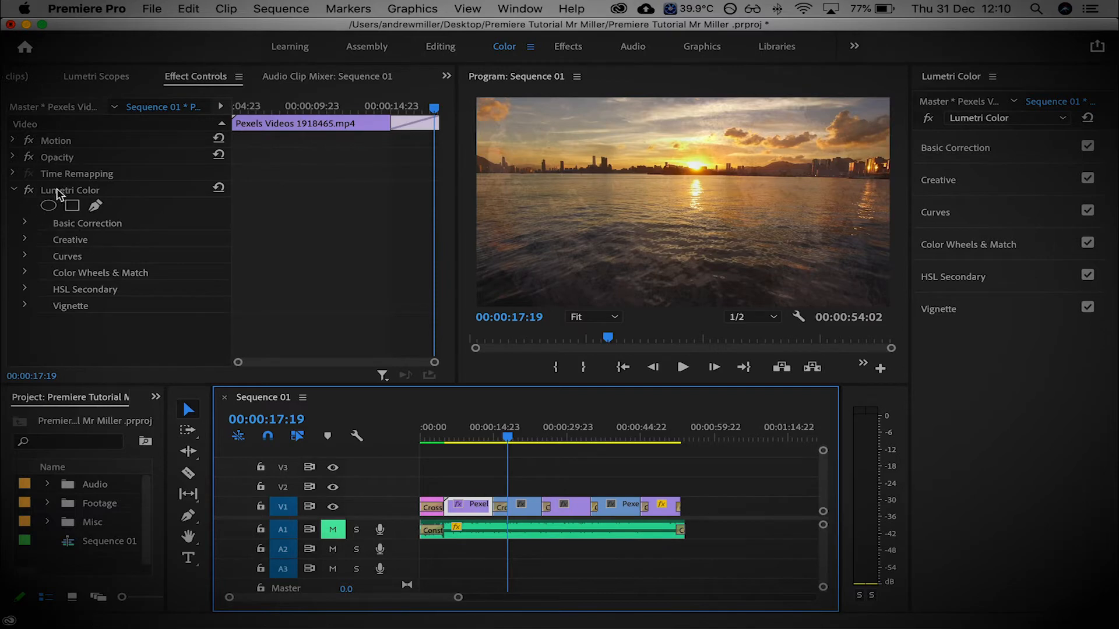
pyautogui.click(535, 511)
pyautogui.click(469, 507)
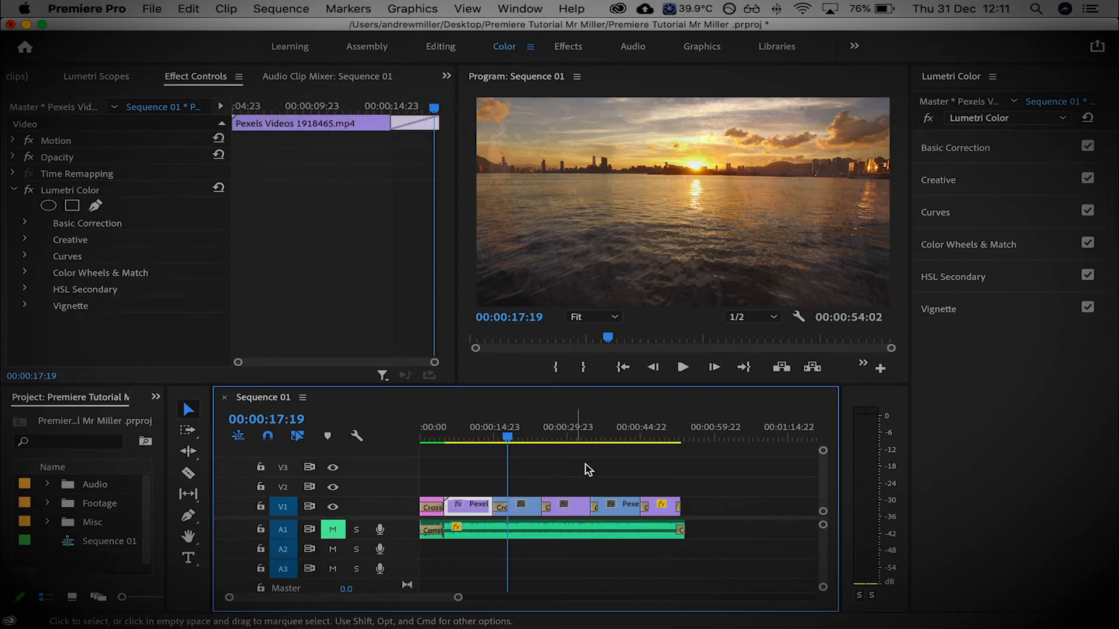
pyautogui.click(65, 187)
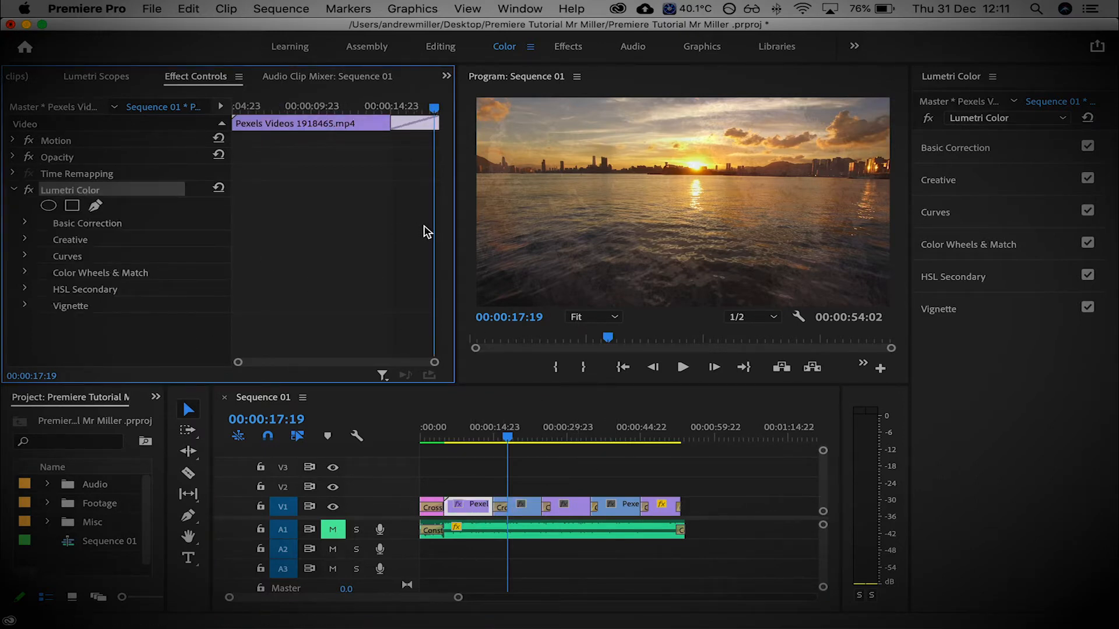
pyautogui.click(174, 8)
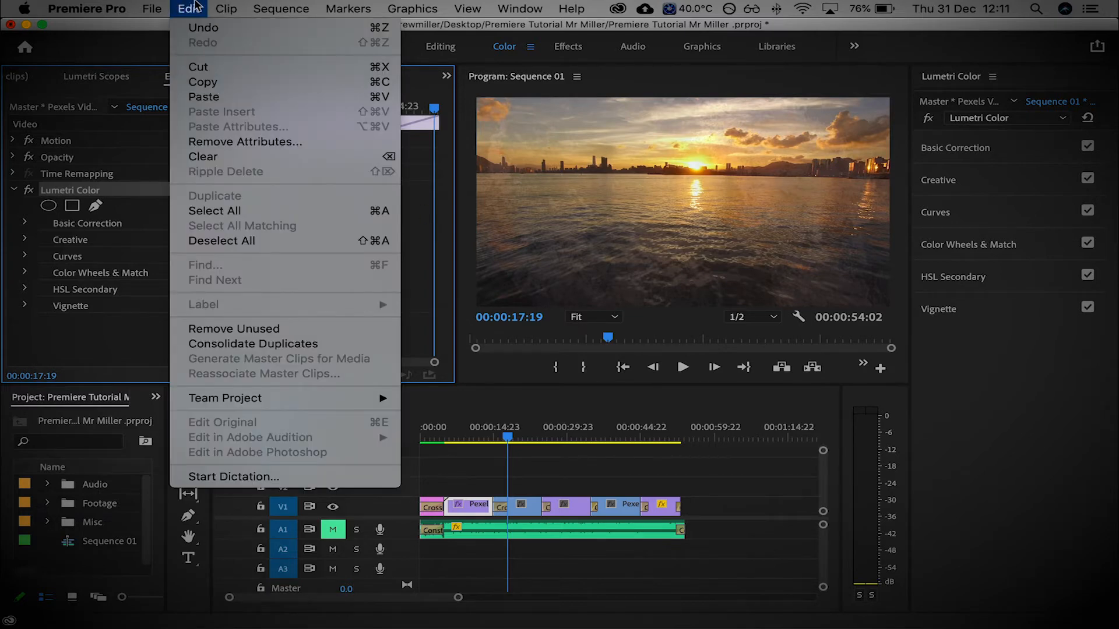
pyautogui.click(519, 380)
pyautogui.click(533, 508)
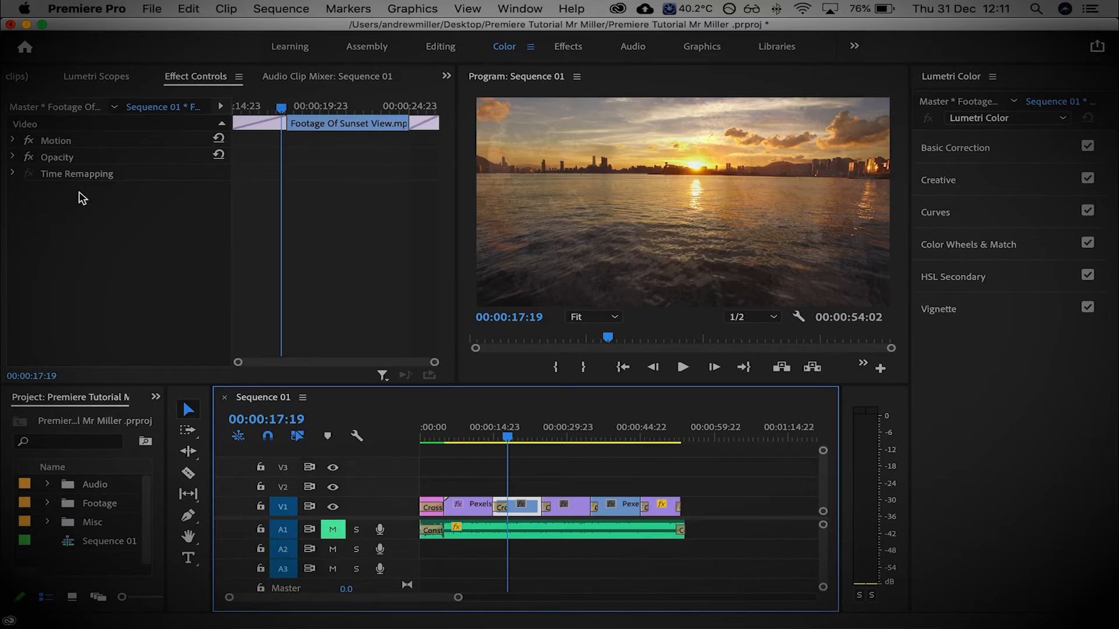
pyautogui.press('super+v')
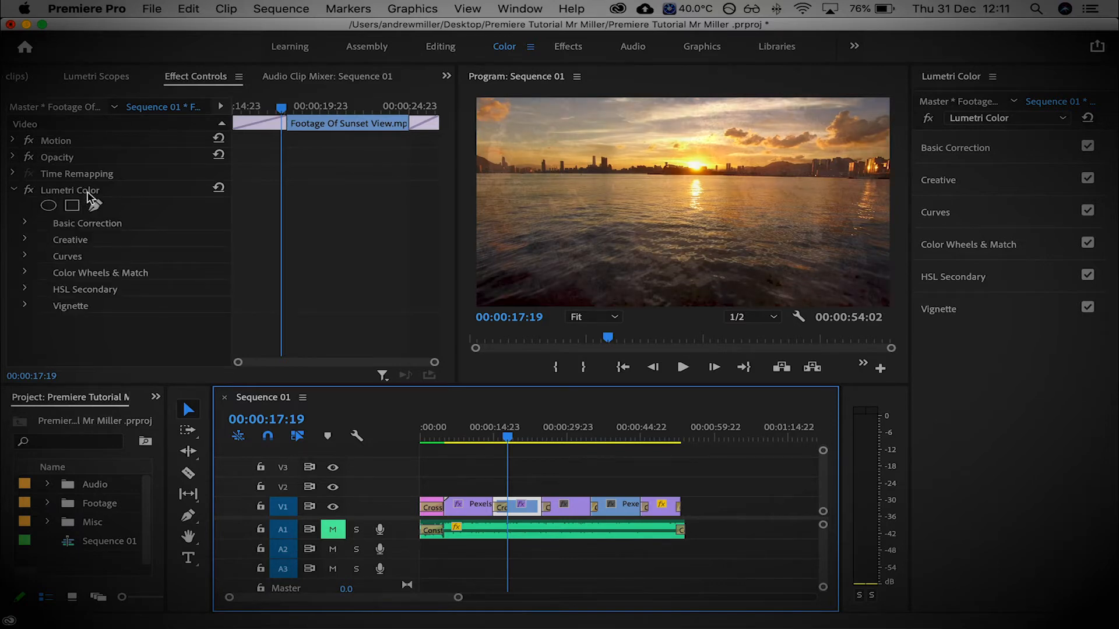
pyautogui.click(29, 192)
pyautogui.click(29, 194)
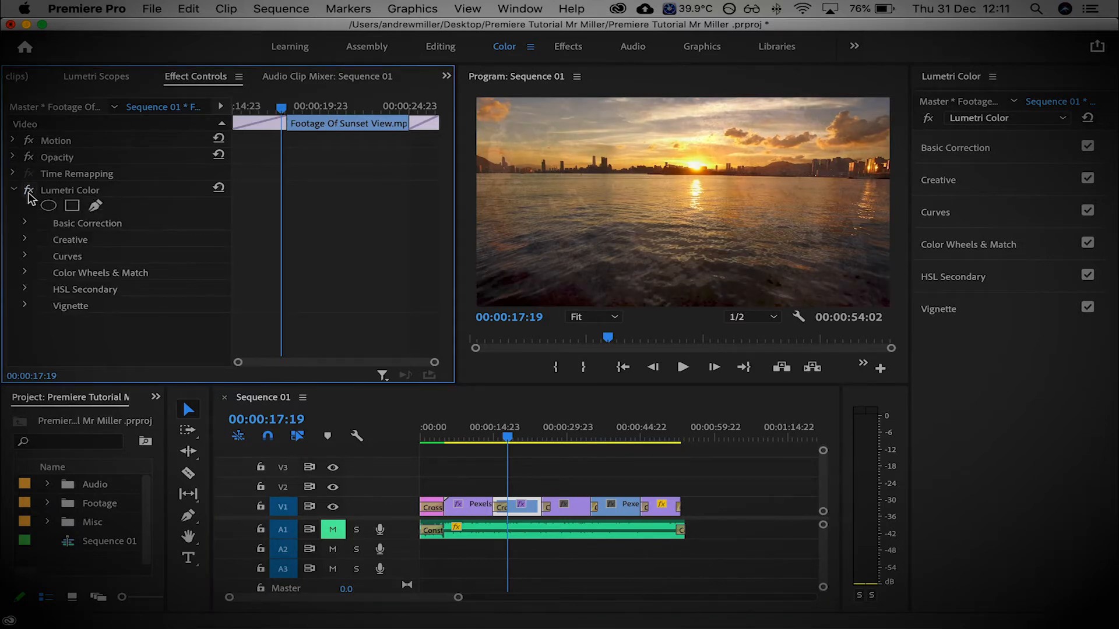
# Step: Apply the automatic tone correction to the sunset clip in Basic Correction and set its temperature to -10
pyautogui.click(68, 192)
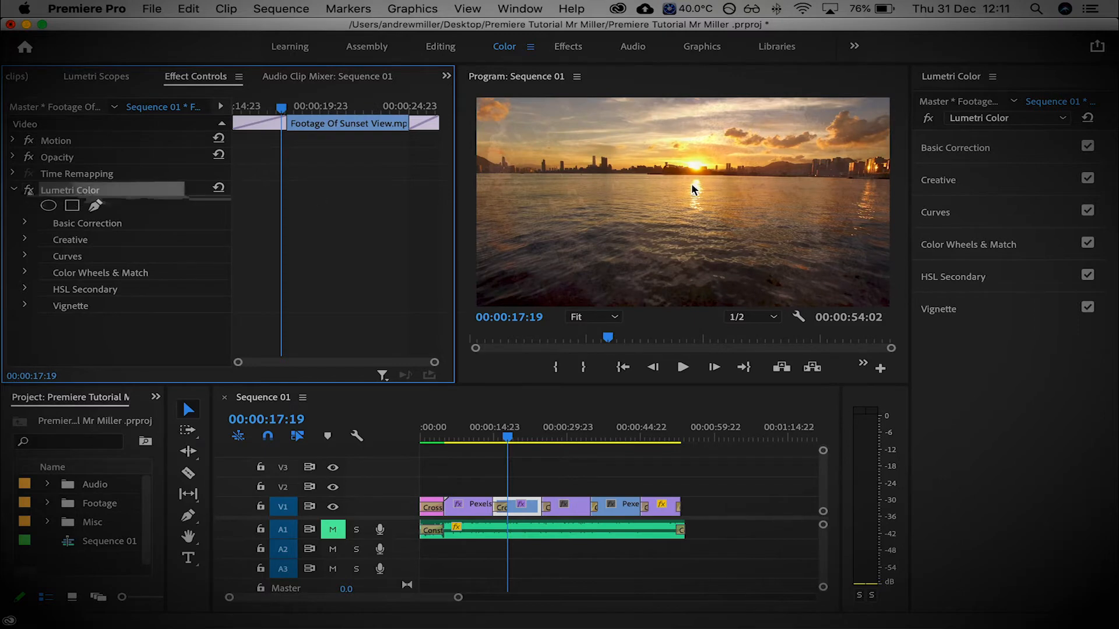
pyautogui.click(996, 159)
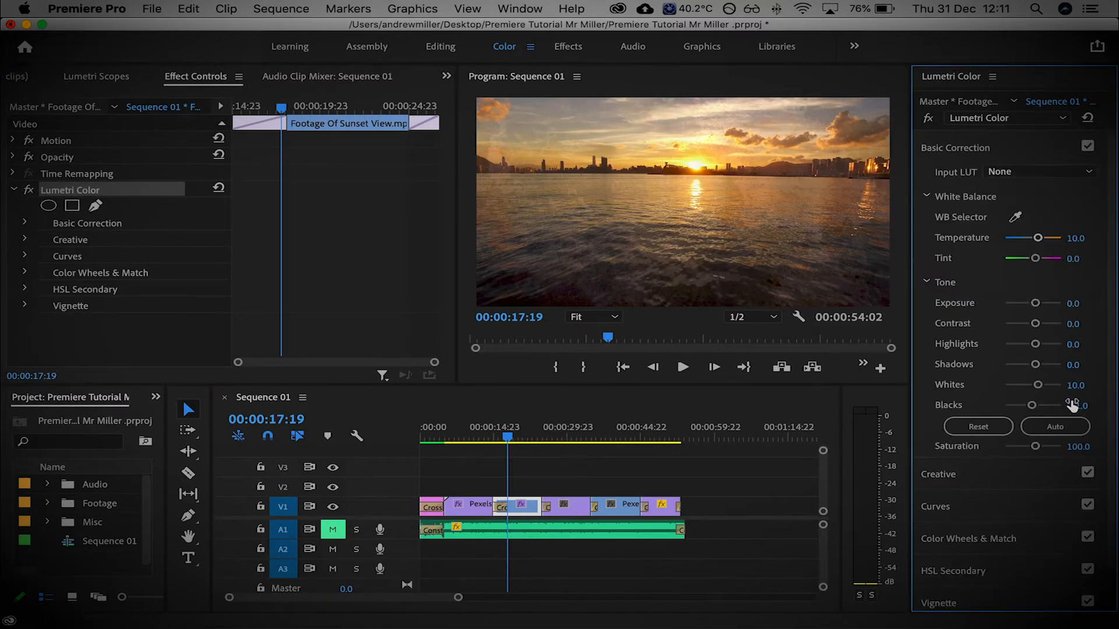
pyautogui.click(1068, 430)
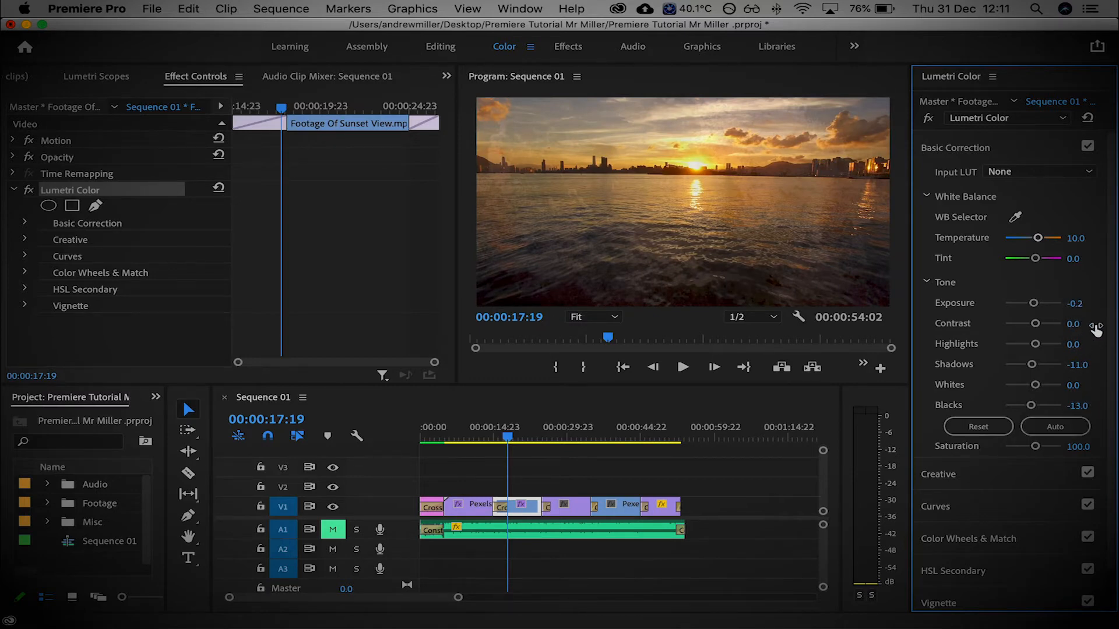
pyautogui.click(1085, 237)
pyautogui.write('-')
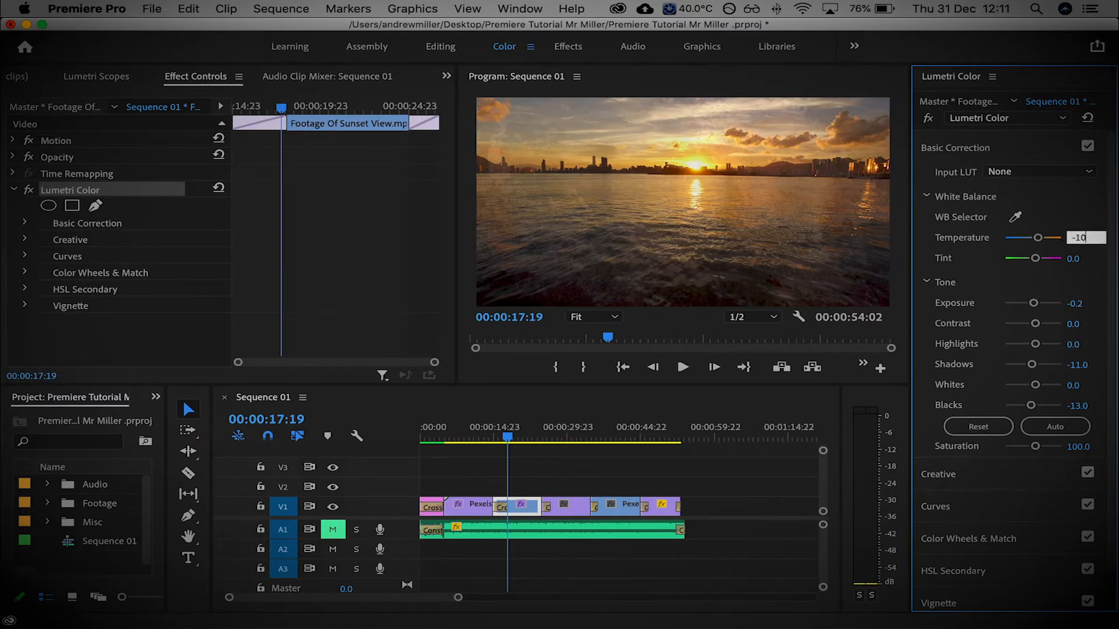
pyautogui.press('Return')
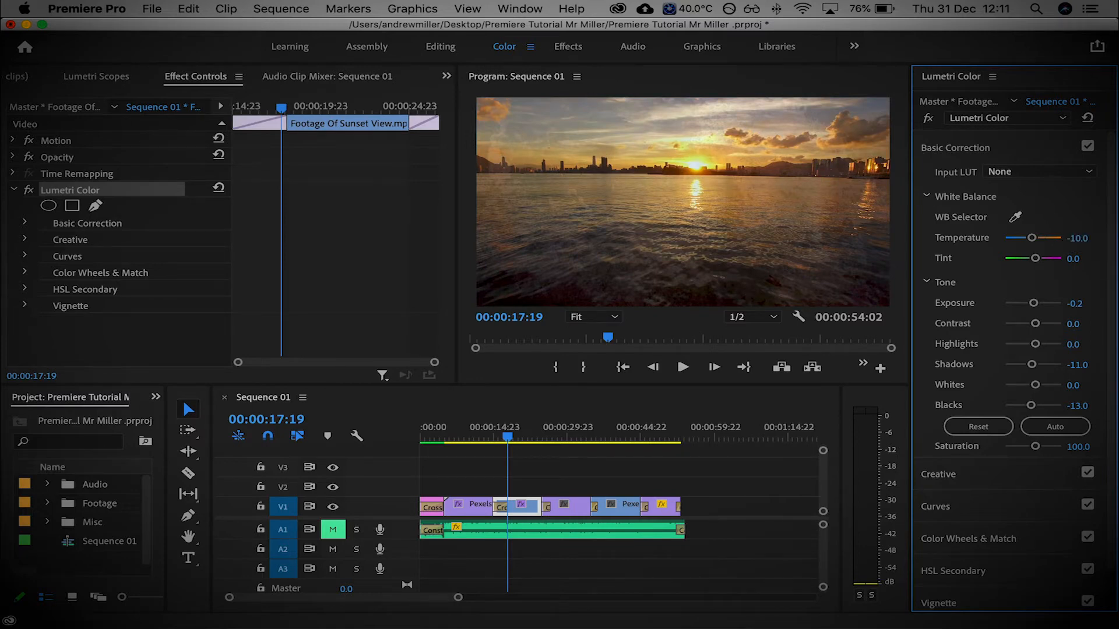
# Step: Scrub between the ocean and sunset clips to compare their colour correction across the transition
pyautogui.click(495, 441)
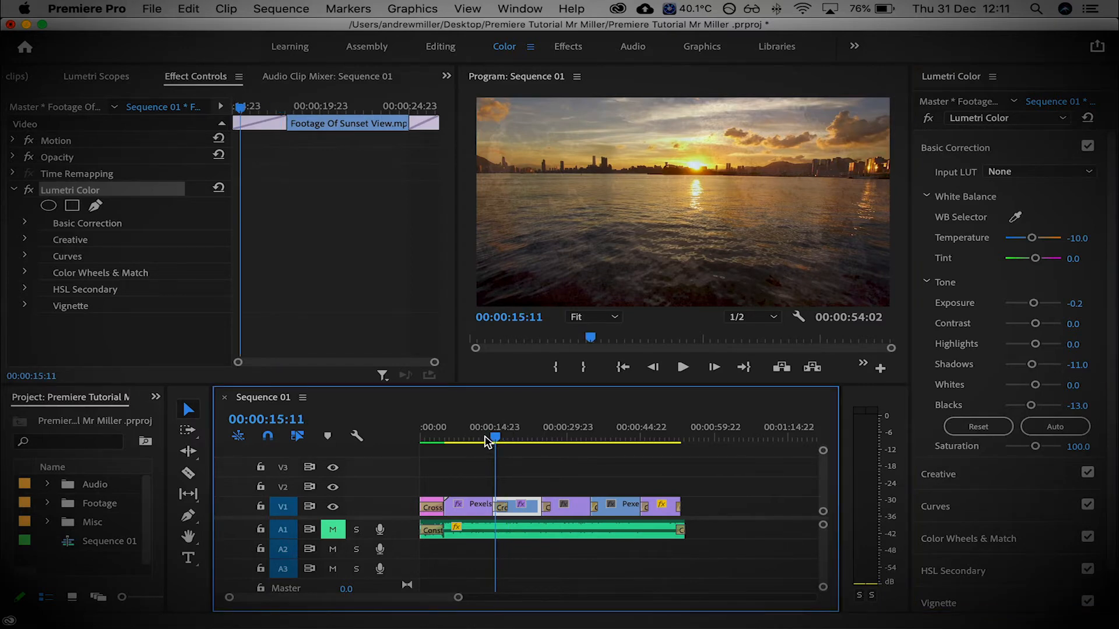
pyautogui.moveTo(488, 442); pyautogui.dragTo(472, 442)
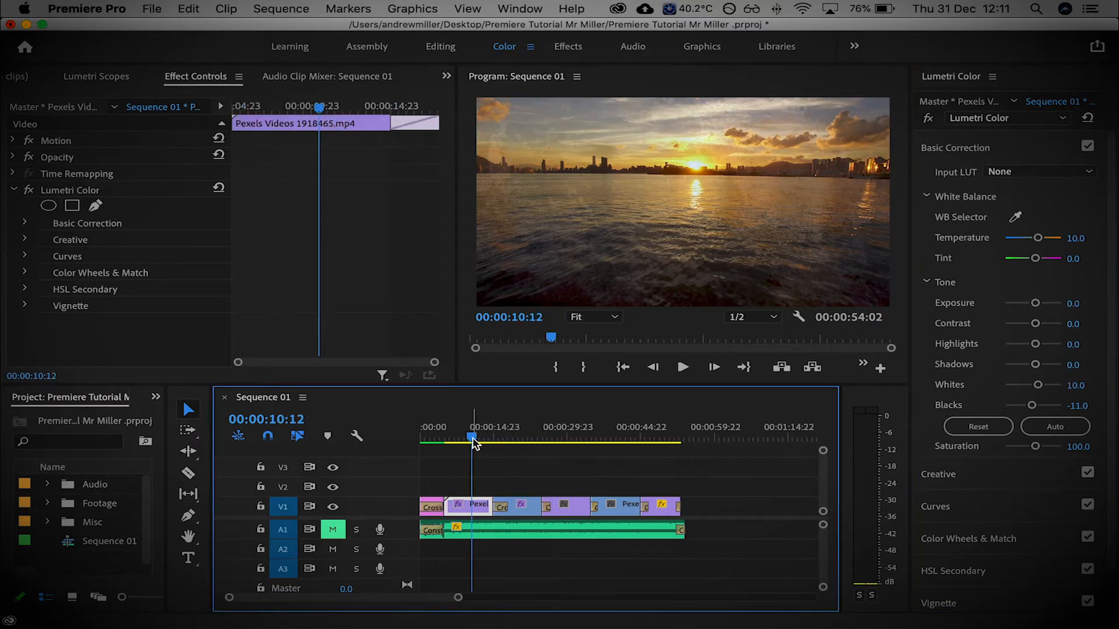
pyautogui.moveTo(473, 443); pyautogui.dragTo(497, 446)
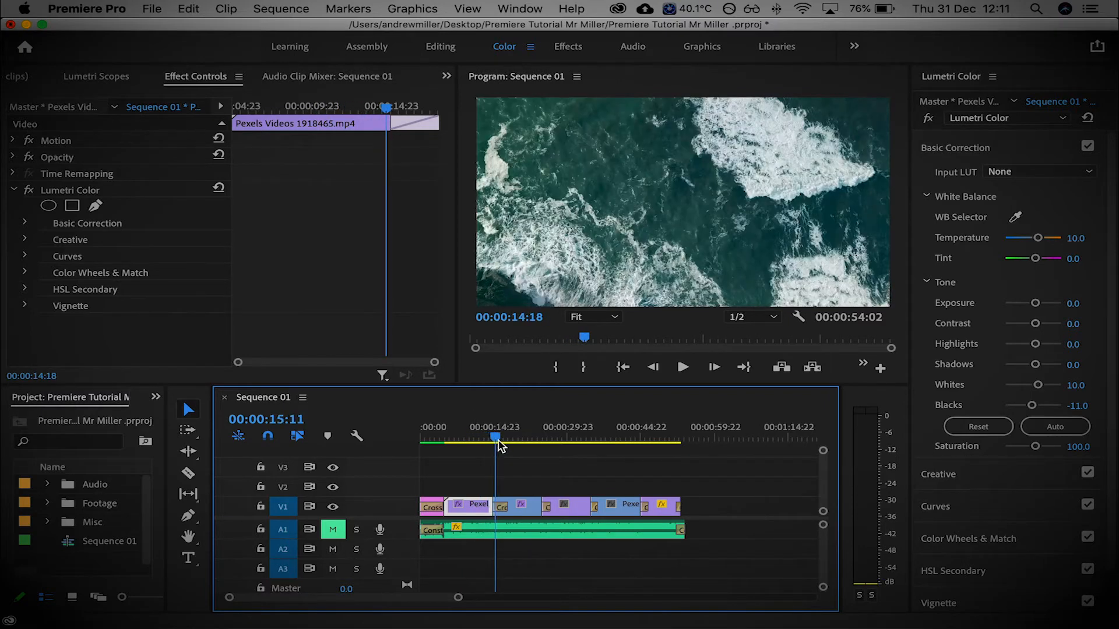
pyautogui.click(505, 442)
pyautogui.moveTo(506, 446); pyautogui.dragTo(520, 447)
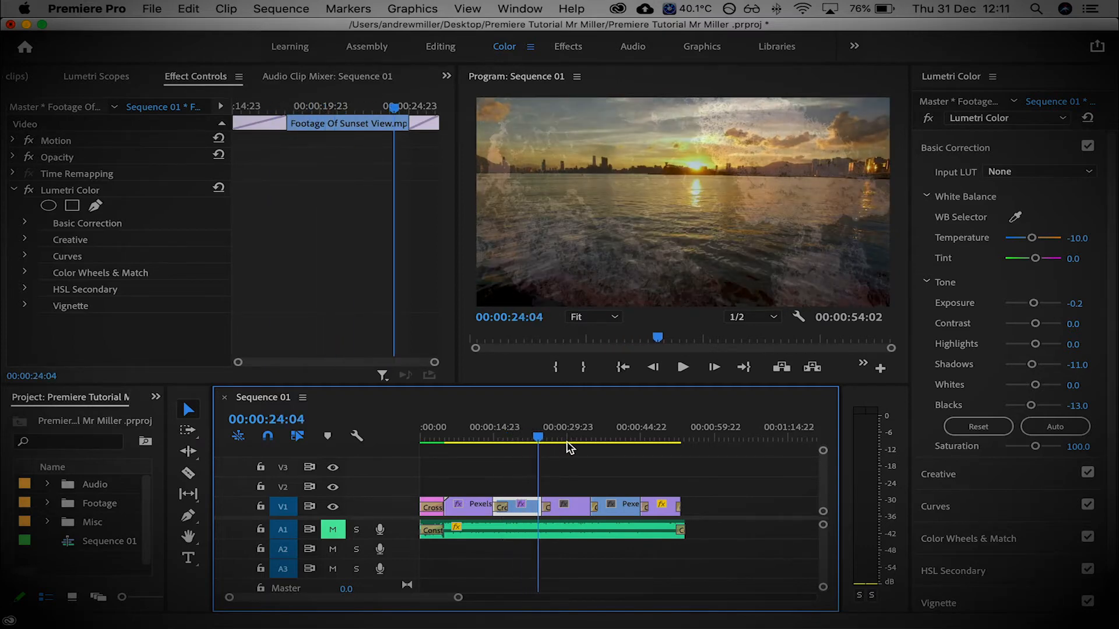
# Step: Apply the copied Lumetri Color effect to the beach wave clip at 00:00:28:19, with exposure at -0.5 and whites at 0
pyautogui.click(561, 442)
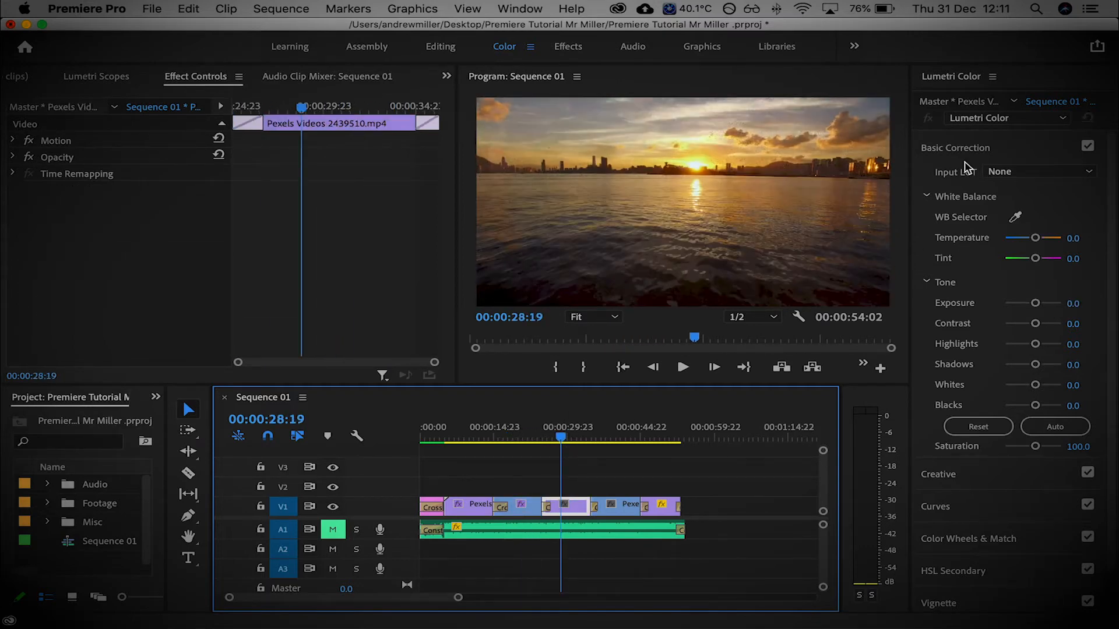
pyautogui.click(973, 148)
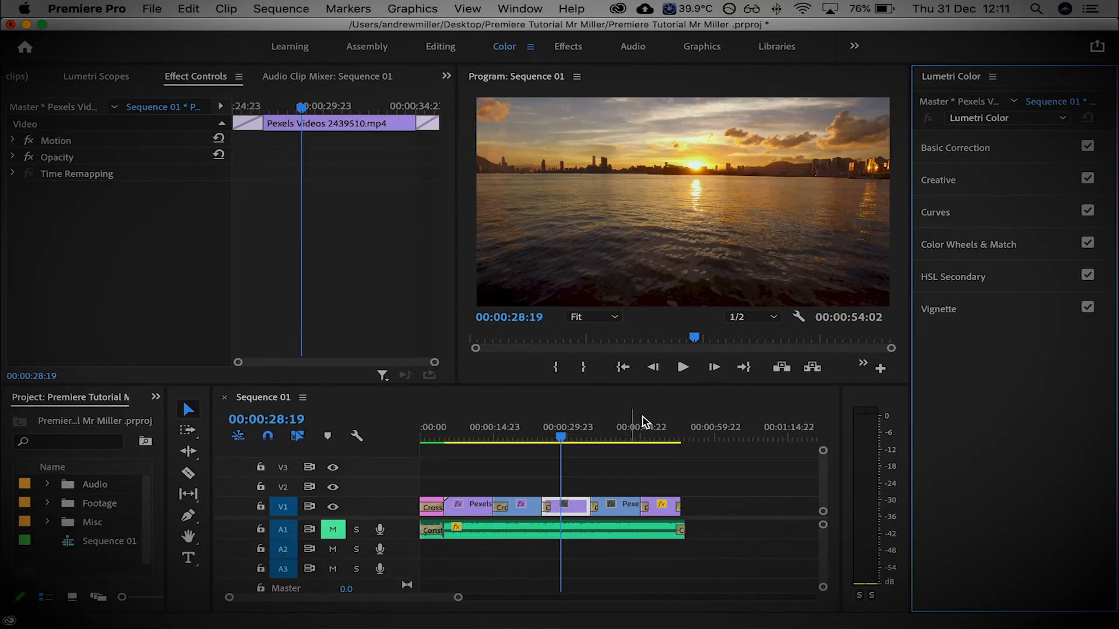
pyautogui.click(583, 511)
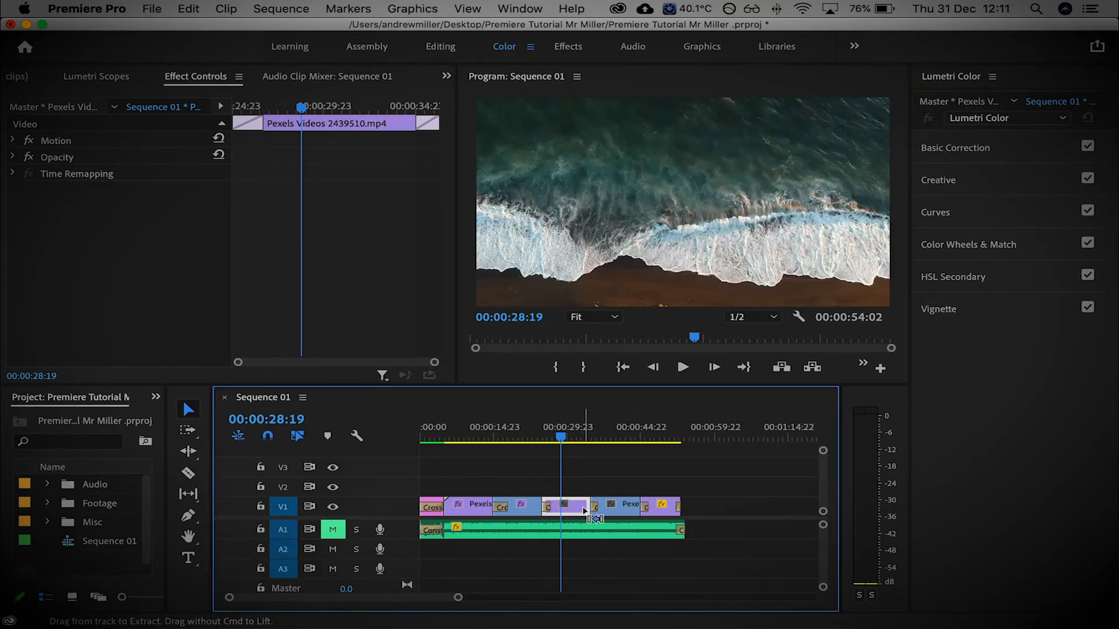
pyautogui.click(967, 149)
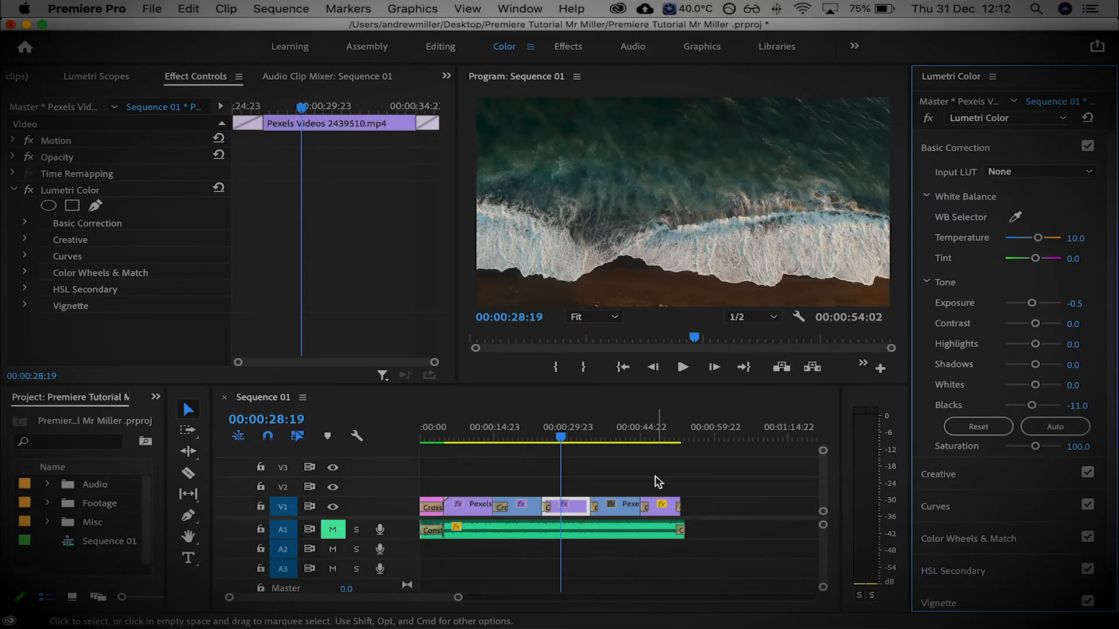
# Step: Apply the copied Lumetri Color effect to the rocky coast clip at 00:00:40:17 and set its temperature to -10
pyautogui.click(620, 436)
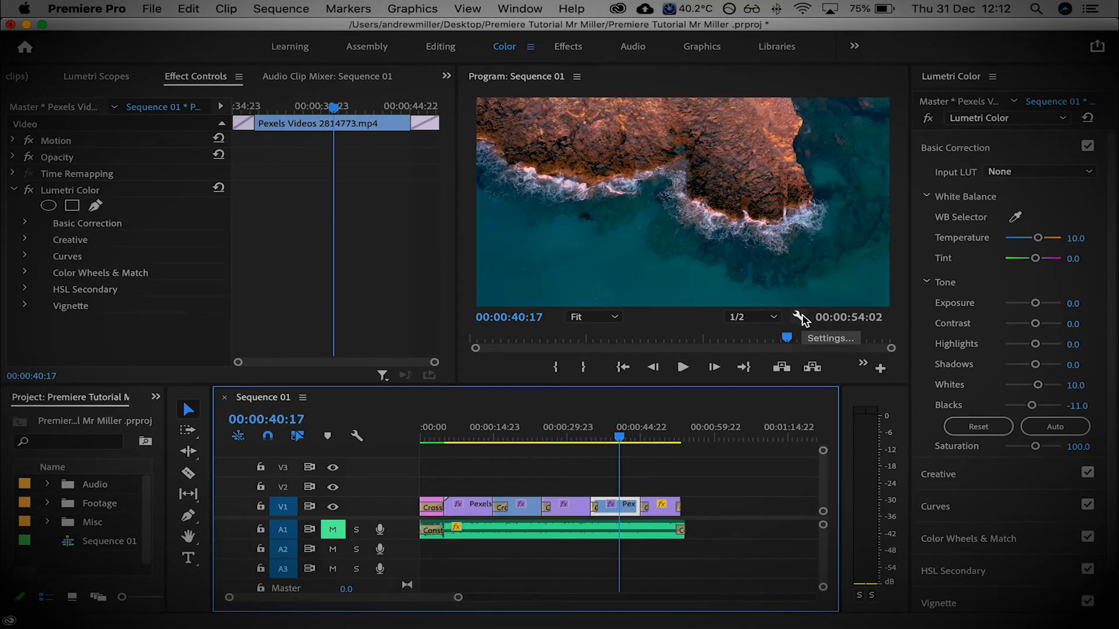
pyautogui.click(1079, 237)
pyautogui.write('-10')
pyautogui.press('Return')
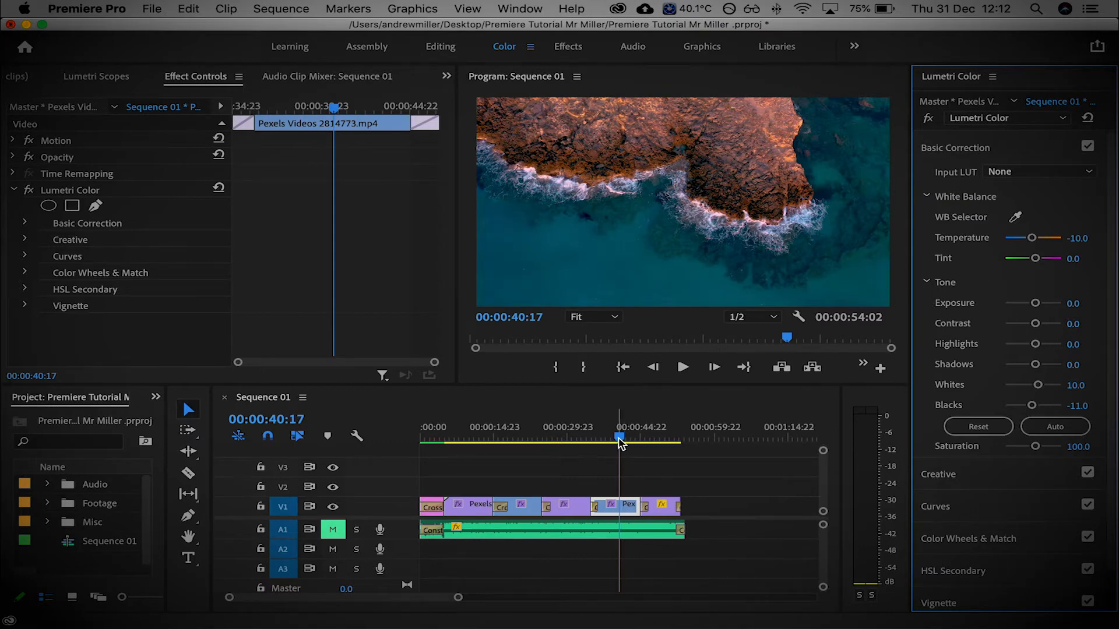
# Step: Apply the automatic tone correction in Basic Correction to the last clip, the dusk shoreline at 00:00:47:15
pyautogui.moveTo(619, 441); pyautogui.dragTo(657, 438)
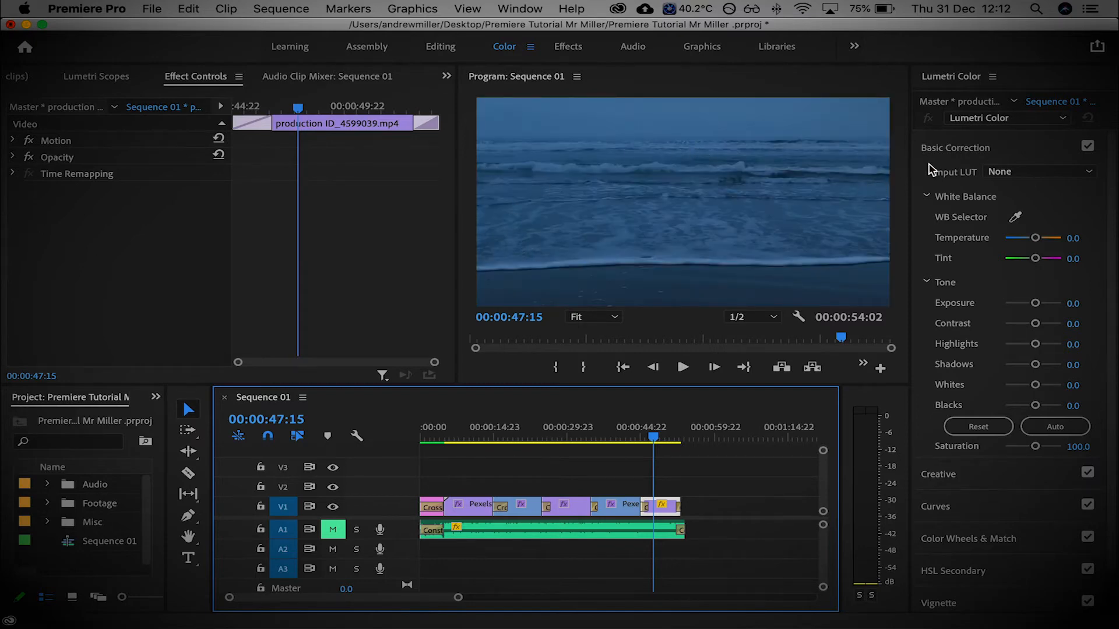
pyautogui.click(947, 149)
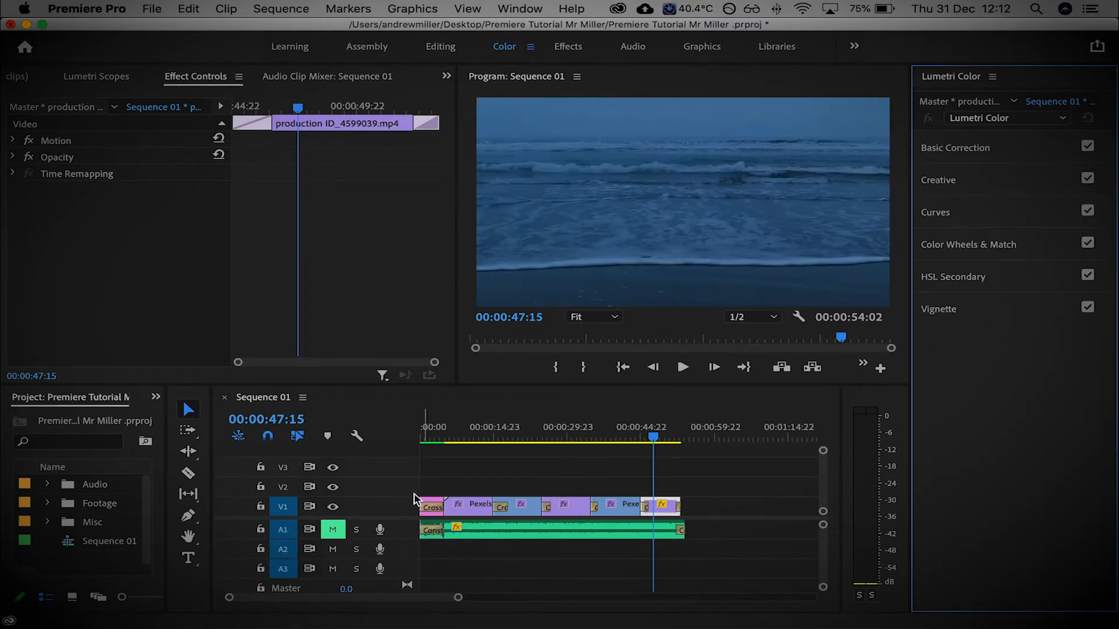
pyautogui.click(998, 152)
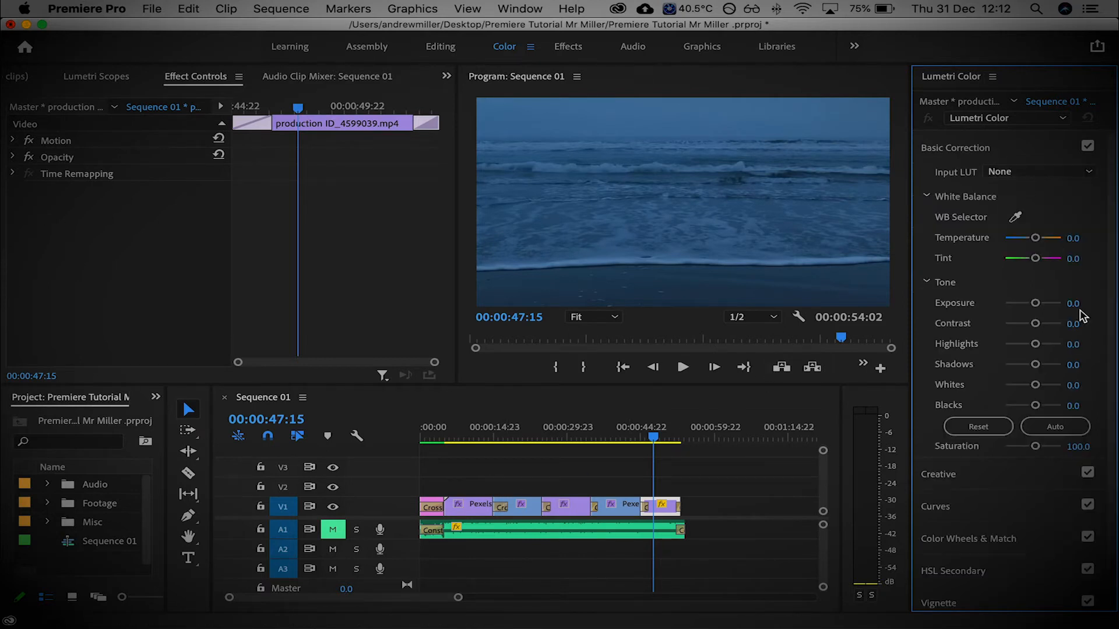
pyautogui.click(1067, 434)
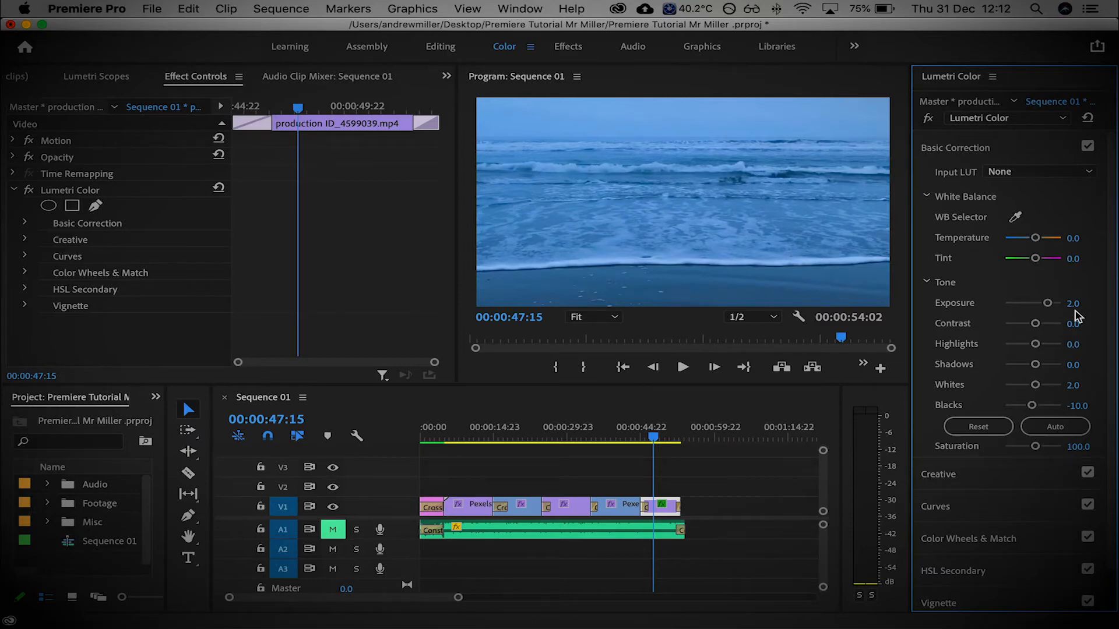
# Step: Check the dusk shoreline clip against the rocky coast clip and try its temperature at 10 and 20
pyautogui.click(627, 435)
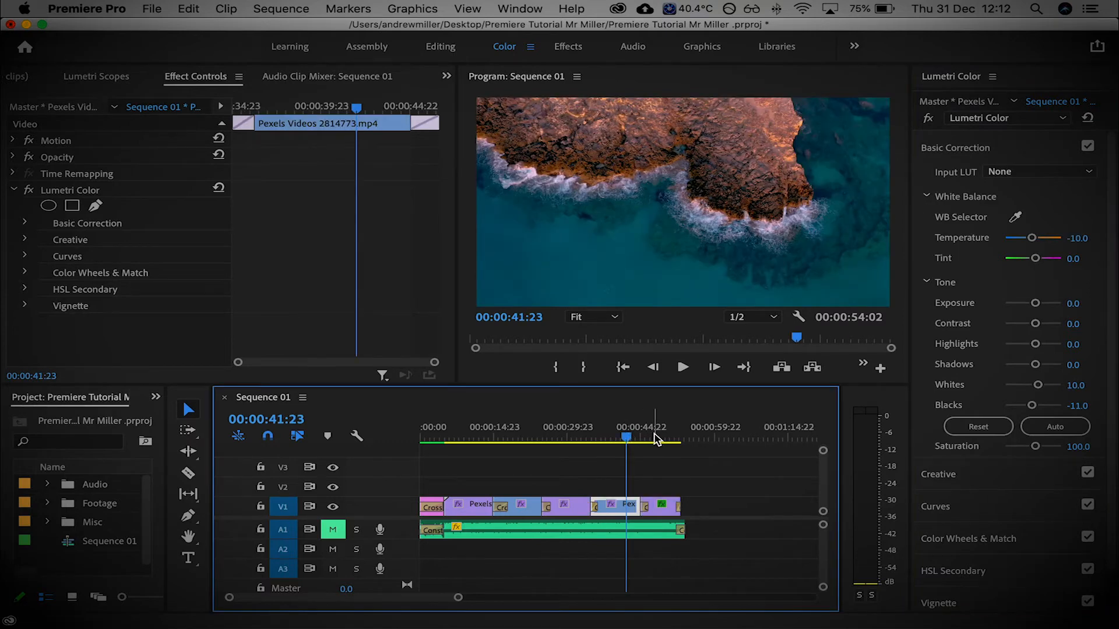
pyautogui.click(656, 437)
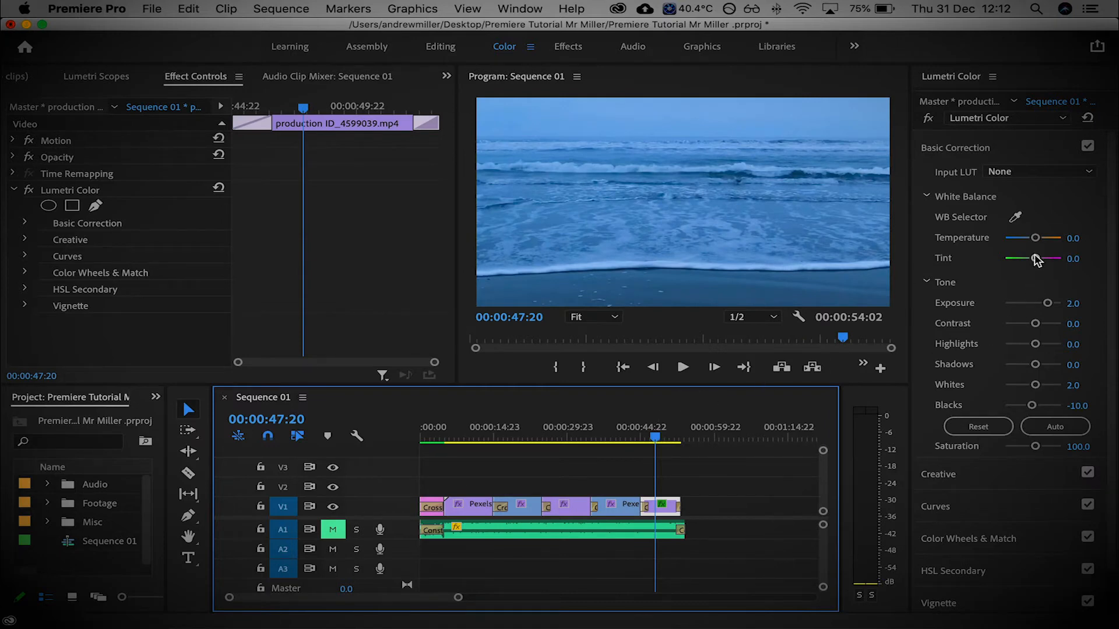
pyautogui.click(1073, 239)
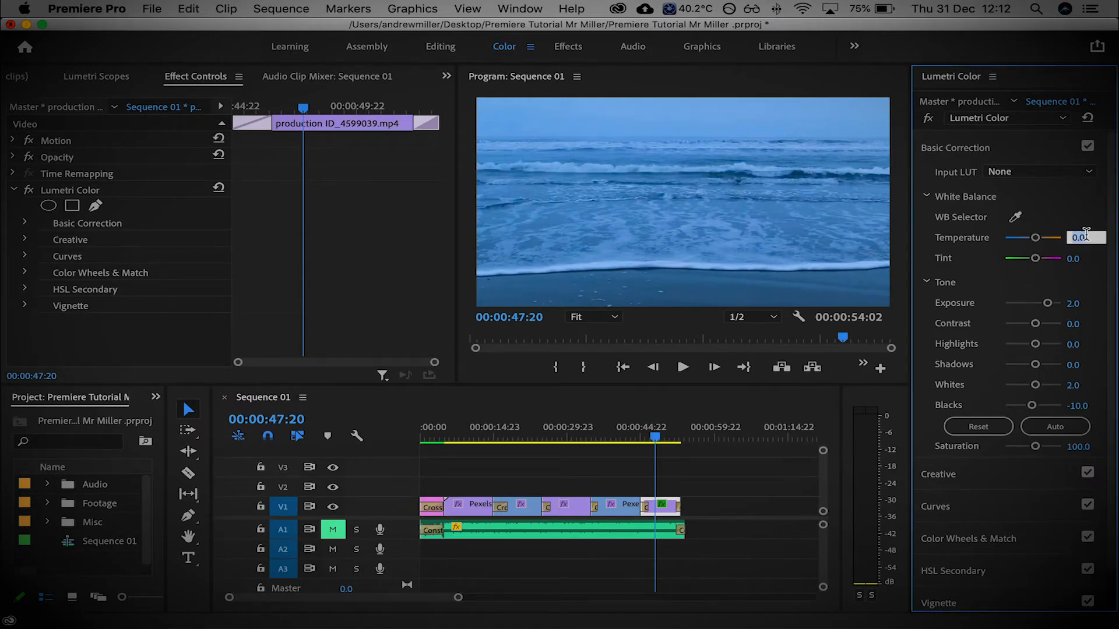
pyautogui.write('10')
pyautogui.press('Return')
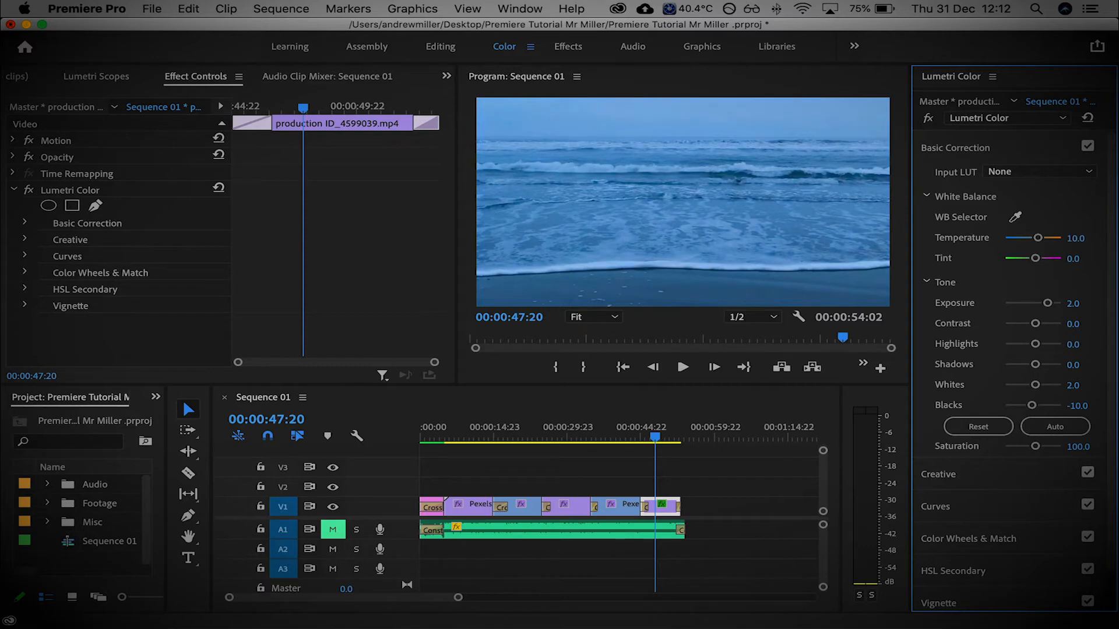
pyautogui.click(1071, 239)
pyautogui.write('20')
pyautogui.press('Return')
# Step: Shift the shoreline clip's tint towards magenta to about 7.7 and compare the picture with Basic Correction off and on
pyautogui.scroll(-1, 1067, 245)
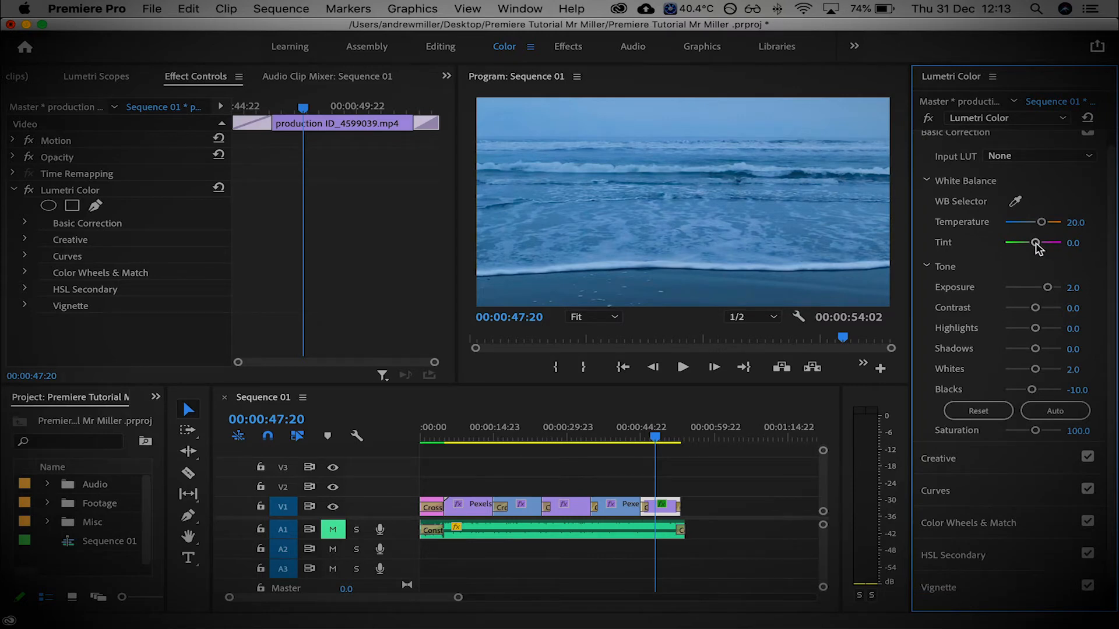
pyautogui.moveTo(1036, 245)
pyautogui.mouseDown()
pyautogui.moveTo(1018, 246)
pyautogui.moveTo(1035, 245)
pyautogui.mouseUp()
pyautogui.scroll(1, 1087, 216)
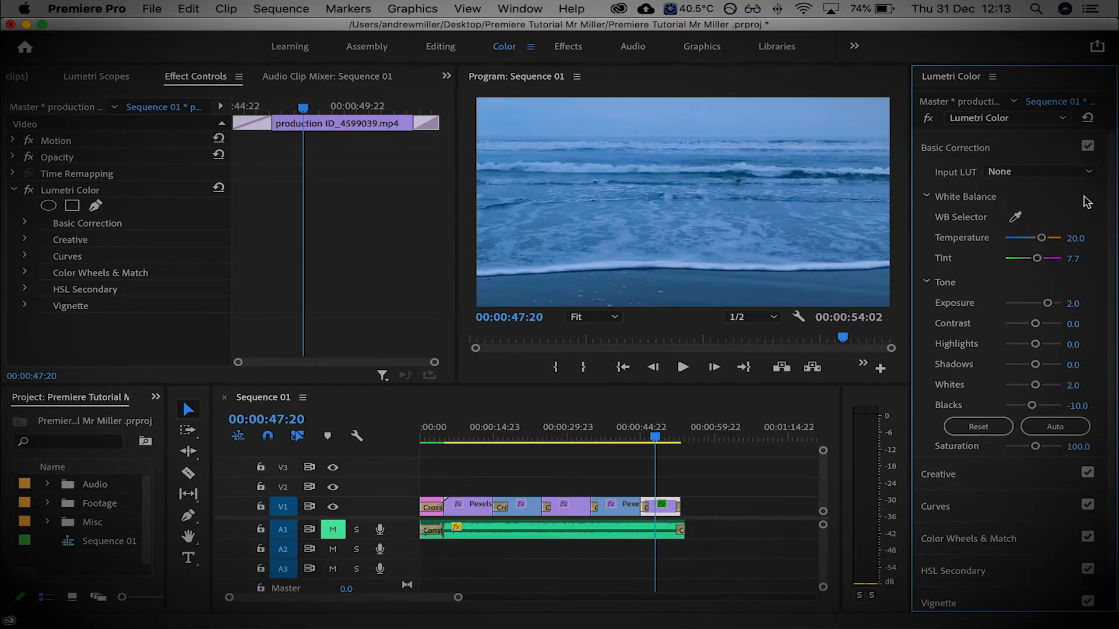
pyautogui.click(1087, 146)
pyautogui.click(1087, 147)
# Step: Warm the shoreline clip's temperature to about 63.1 and compare it with Basic Correction off and with the rocky coast clip
pyautogui.moveTo(1041, 238); pyautogui.dragTo(1050, 238)
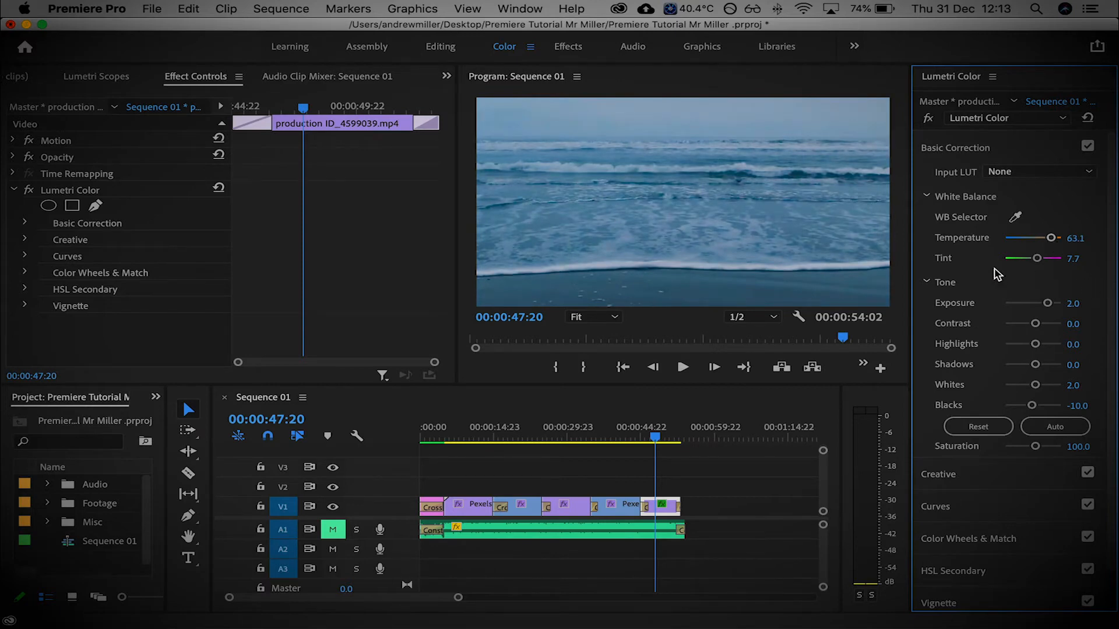
pyautogui.click(1089, 147)
pyautogui.click(1089, 147)
pyautogui.click(619, 438)
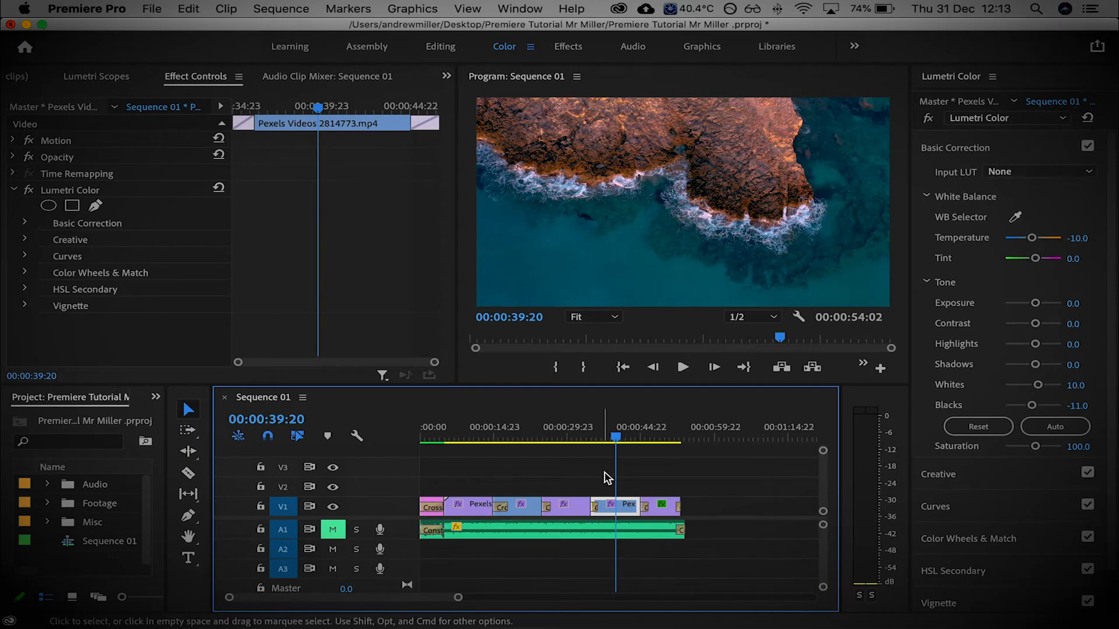
pyautogui.click(663, 437)
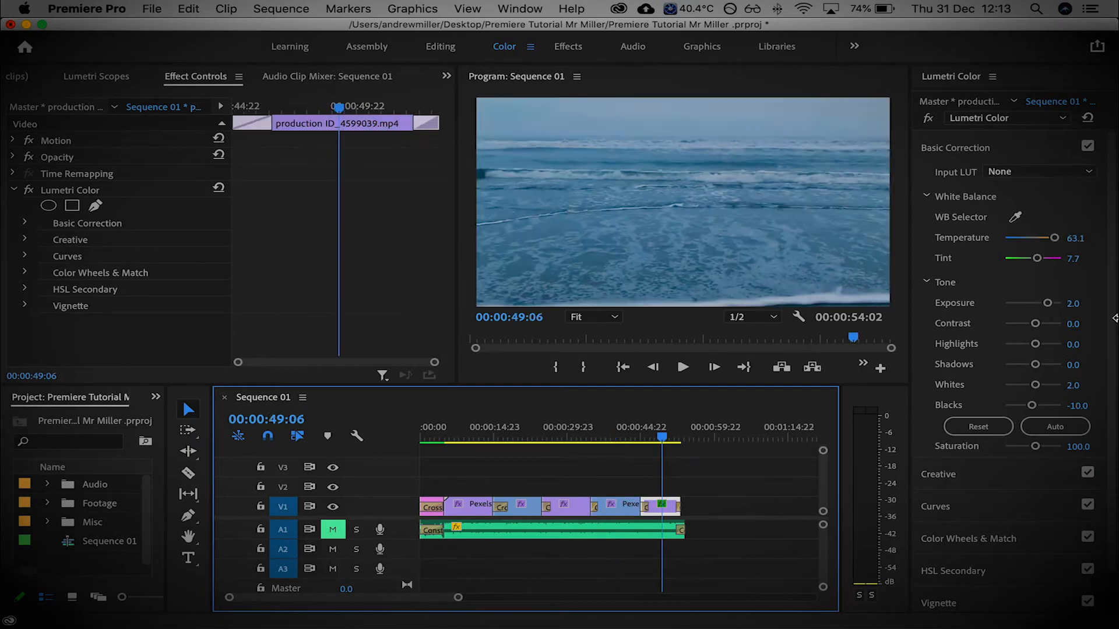
# Step: Set the shoreline clip's Basic Correction saturation to 150 and compare the picture with the correction off and on
pyautogui.moveTo(1035, 446); pyautogui.dragTo(1039, 447)
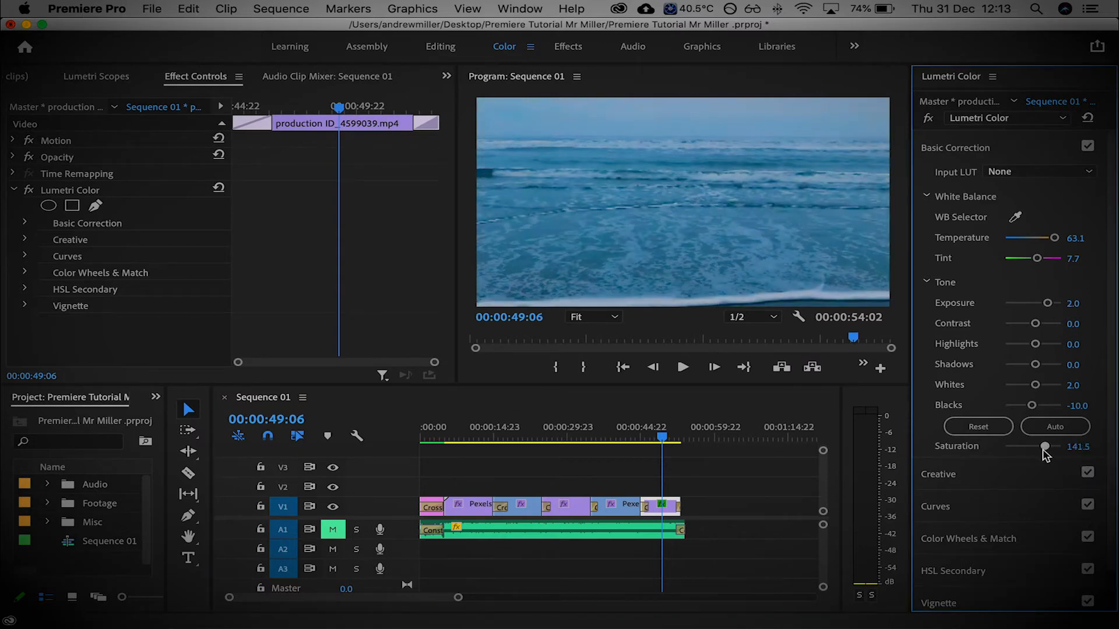
pyautogui.moveTo(1044, 450); pyautogui.dragTo(1056, 449)
pyautogui.click(1078, 446)
pyautogui.write('1')
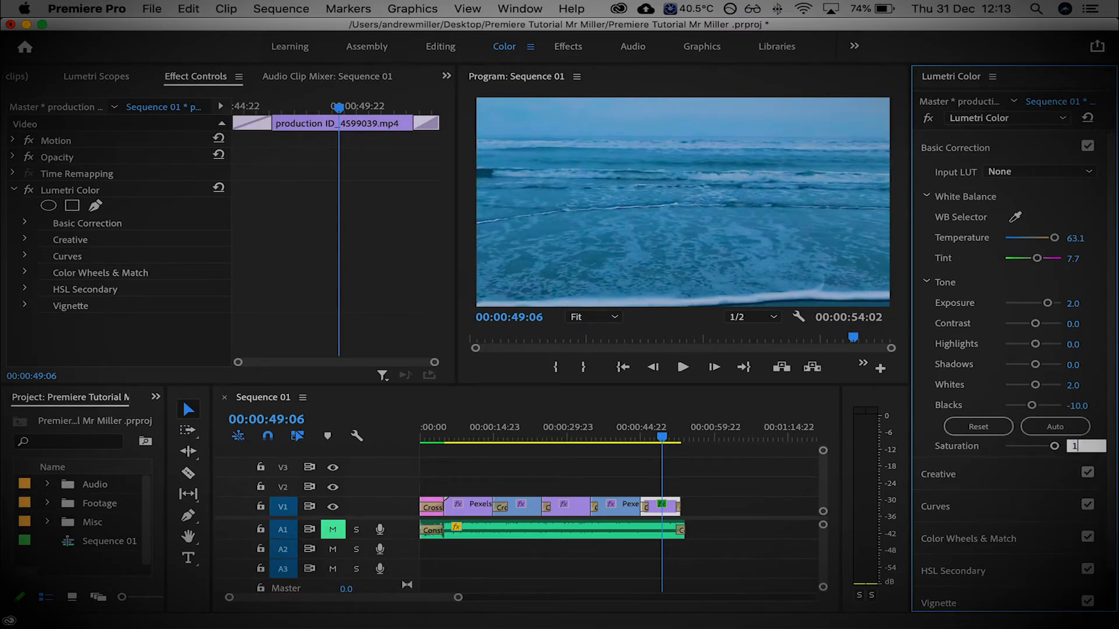
pyautogui.write('50')
pyautogui.press('Return')
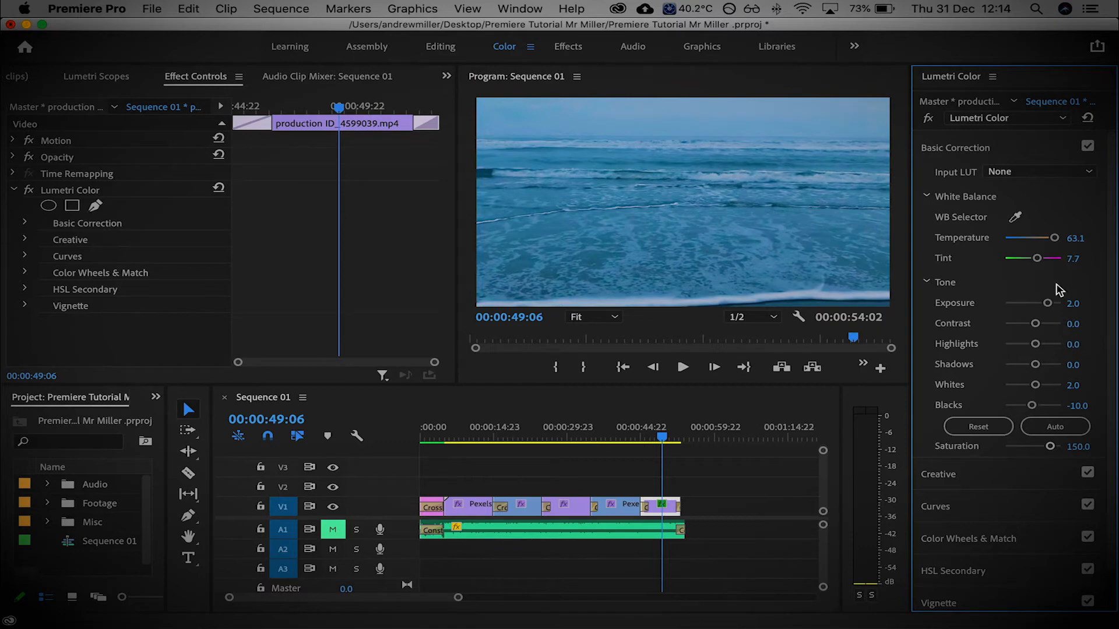
pyautogui.click(1087, 146)
pyautogui.click(1087, 146)
# Step: Try the Creative intensity at its minimum and maximum on the shoreline clip and view the available looks
pyautogui.click(972, 152)
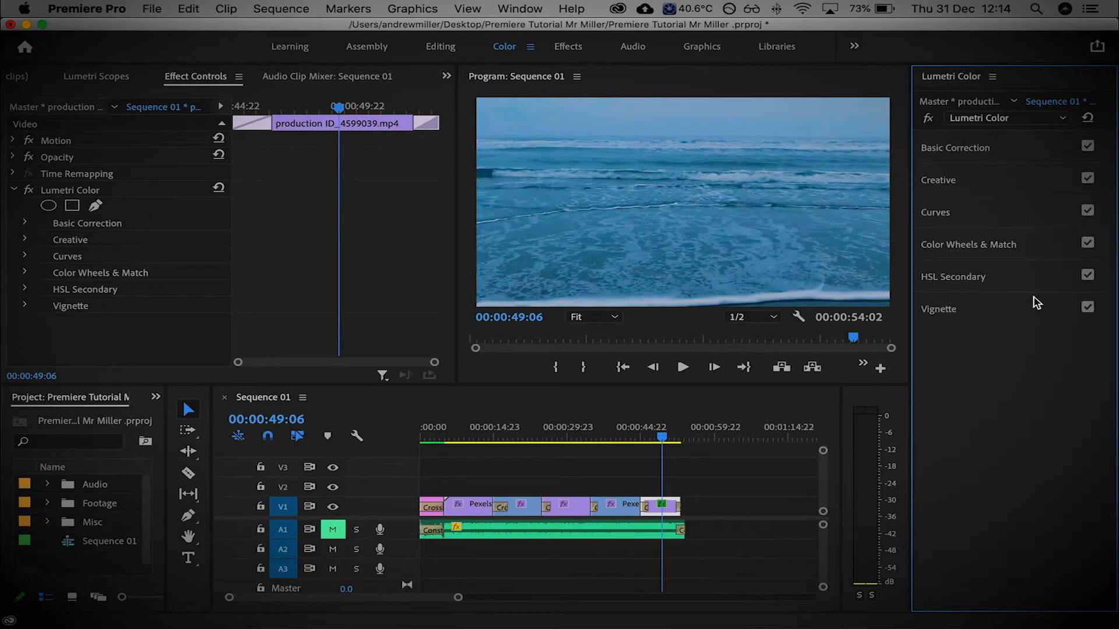
pyautogui.click(961, 180)
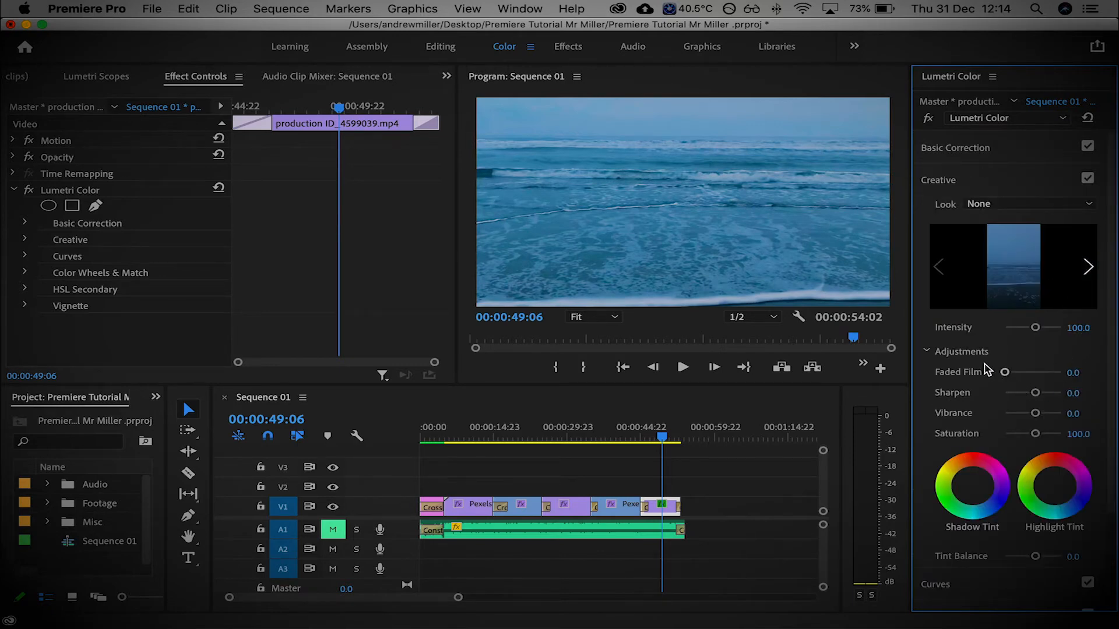
pyautogui.moveTo(1035, 328); pyautogui.dragTo(909, 330)
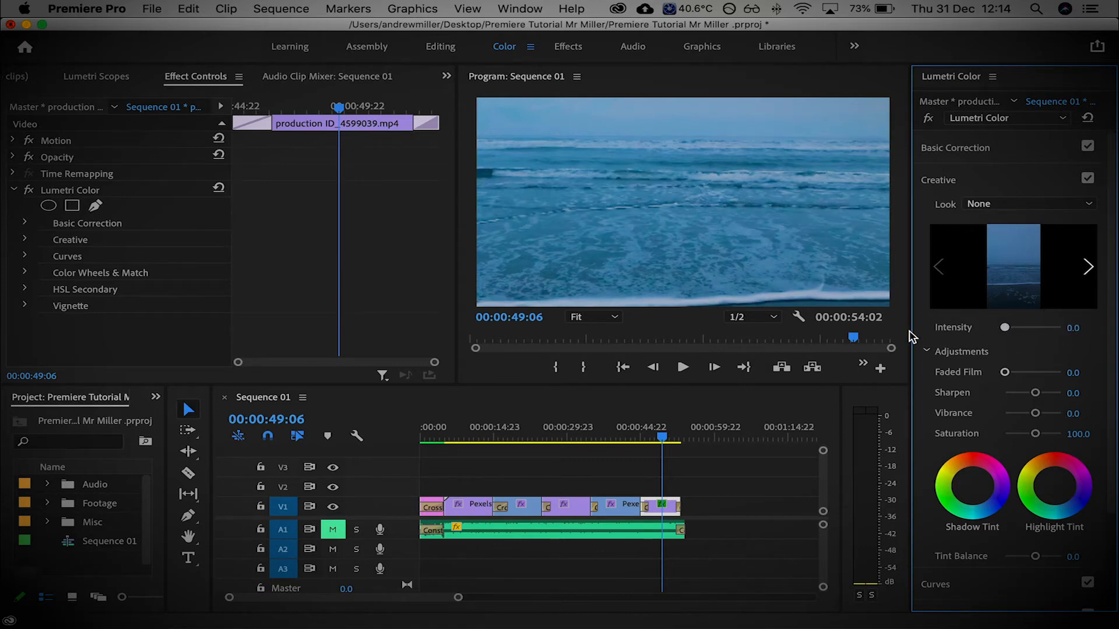
pyautogui.moveTo(1005, 327); pyautogui.dragTo(1103, 331)
pyautogui.click(993, 211)
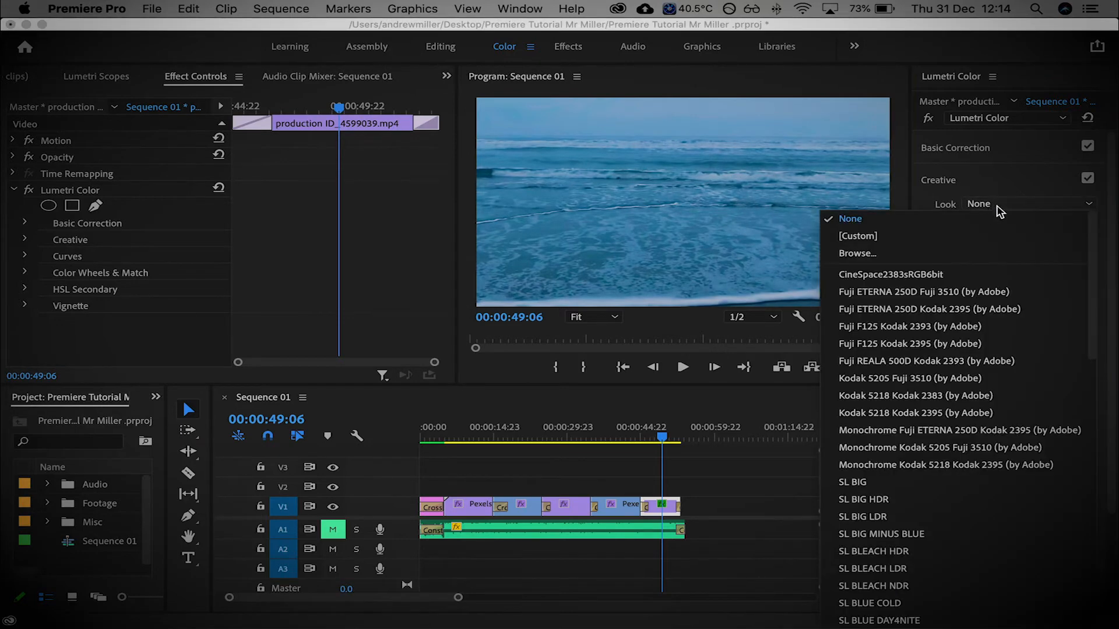
pyautogui.click(994, 188)
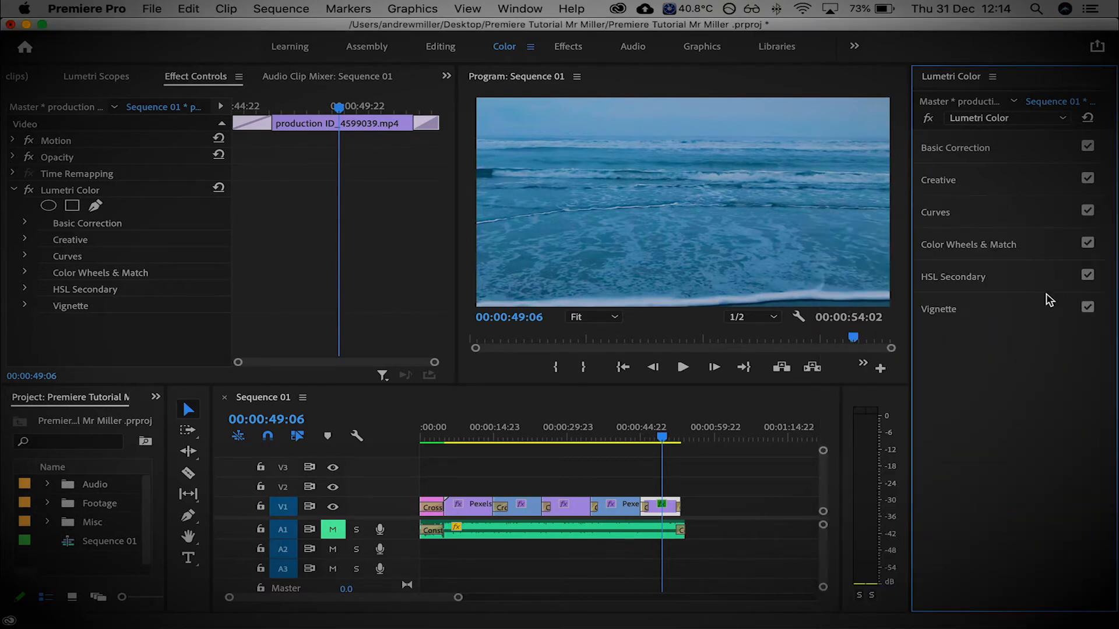
# Step: Set the Creative intensity of the shoreline clip to 0
pyautogui.click(963, 184)
pyautogui.click(1082, 327)
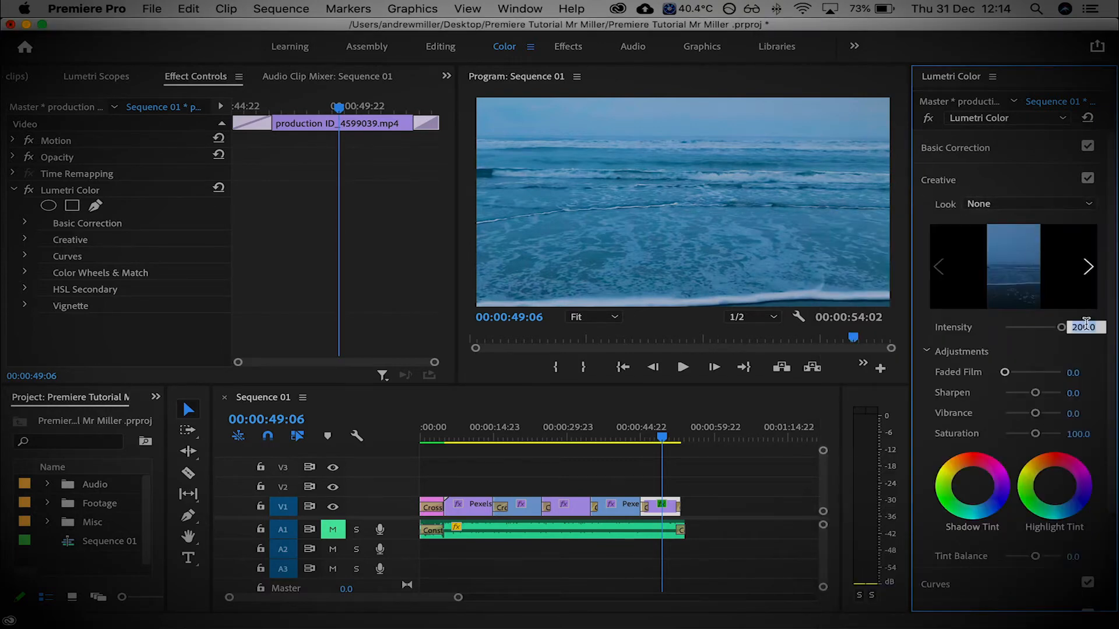
pyautogui.write('0')
pyautogui.press('Return')
# Step: Raise the shoreline clip's Creative saturation to about 123.1 and its vibrance to about 29.2, then close the Creative settings
pyautogui.scroll(-2, 1066, 357)
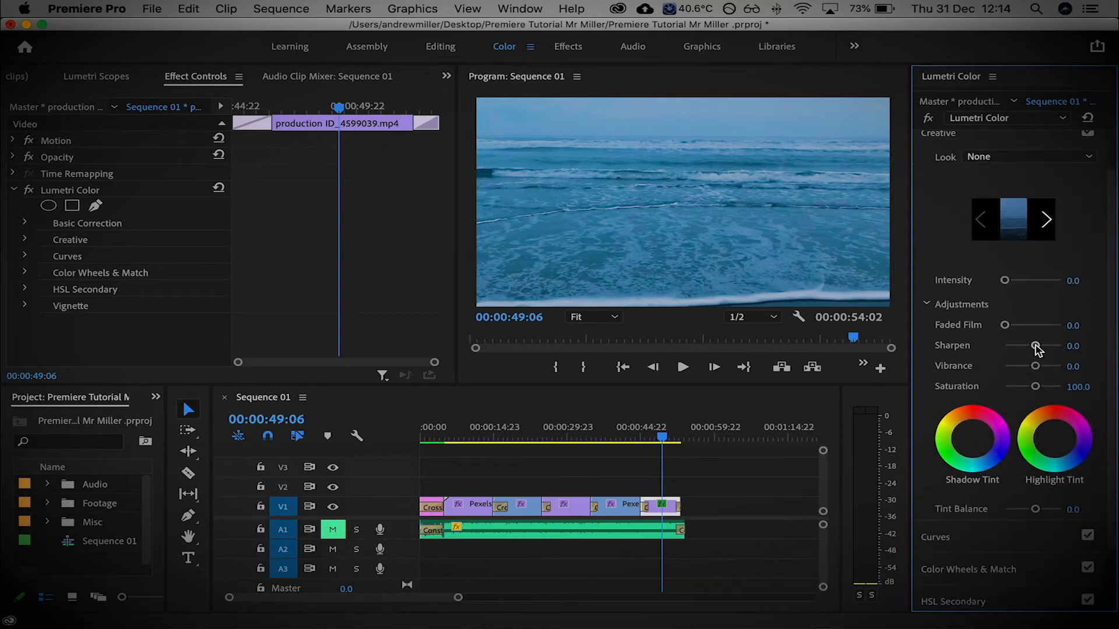
pyautogui.moveTo(1035, 386)
pyautogui.mouseDown()
pyautogui.moveTo(1045, 387)
pyautogui.moveTo(1041, 367)
pyautogui.mouseUp()
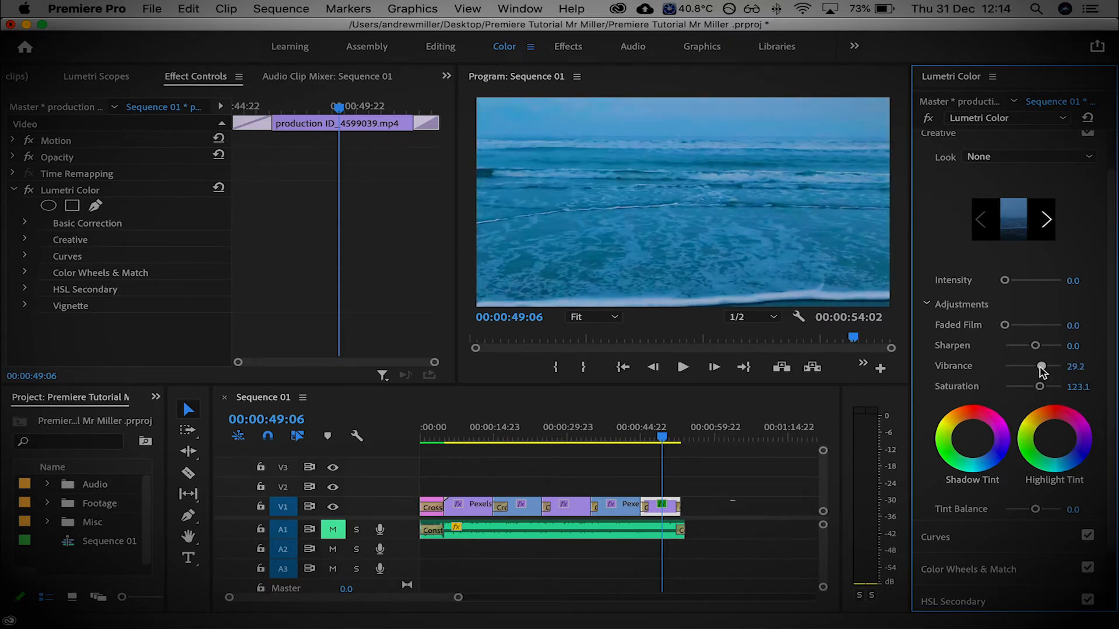
pyautogui.click(1092, 139)
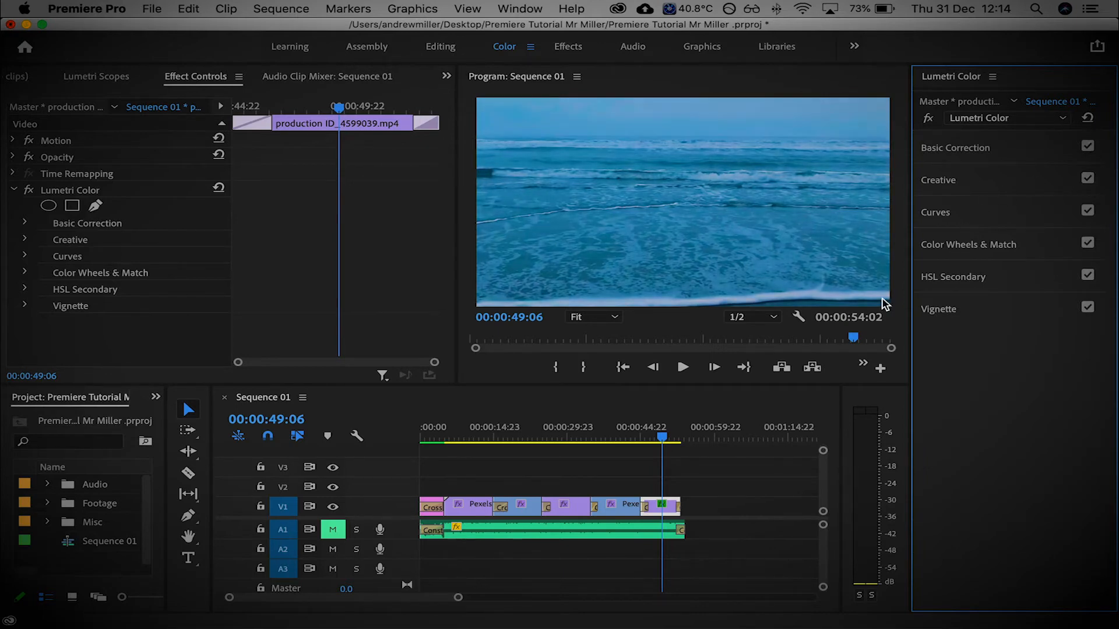
# Step: Show the RGB curves of the shoreline clip's Curves settings and collapse the hue saturation curves
pyautogui.click(980, 221)
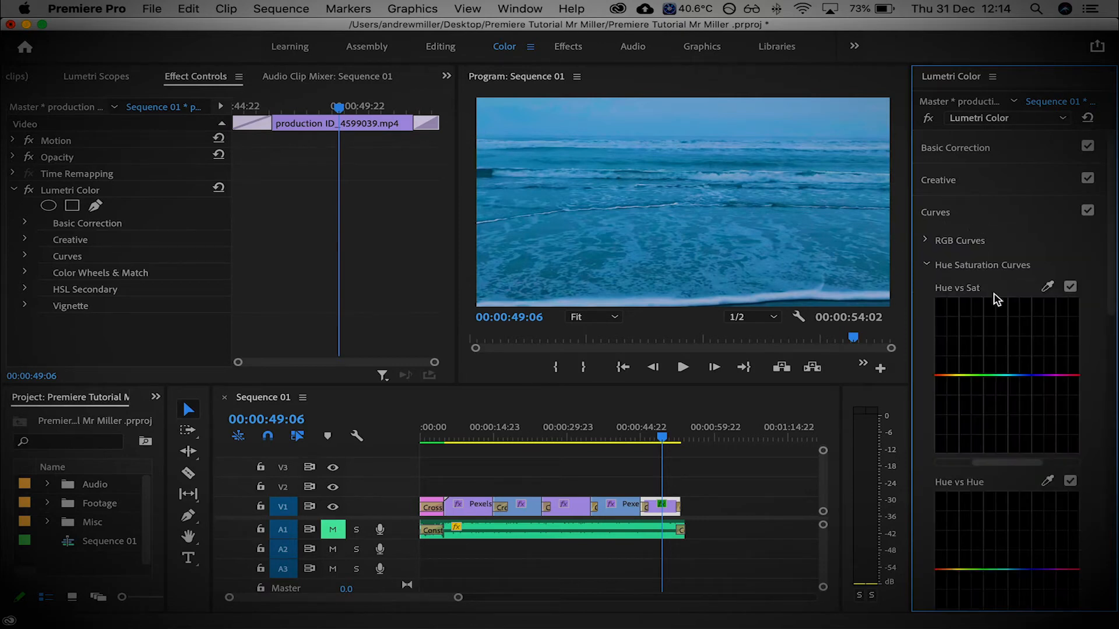
pyautogui.click(971, 185)
pyautogui.click(960, 178)
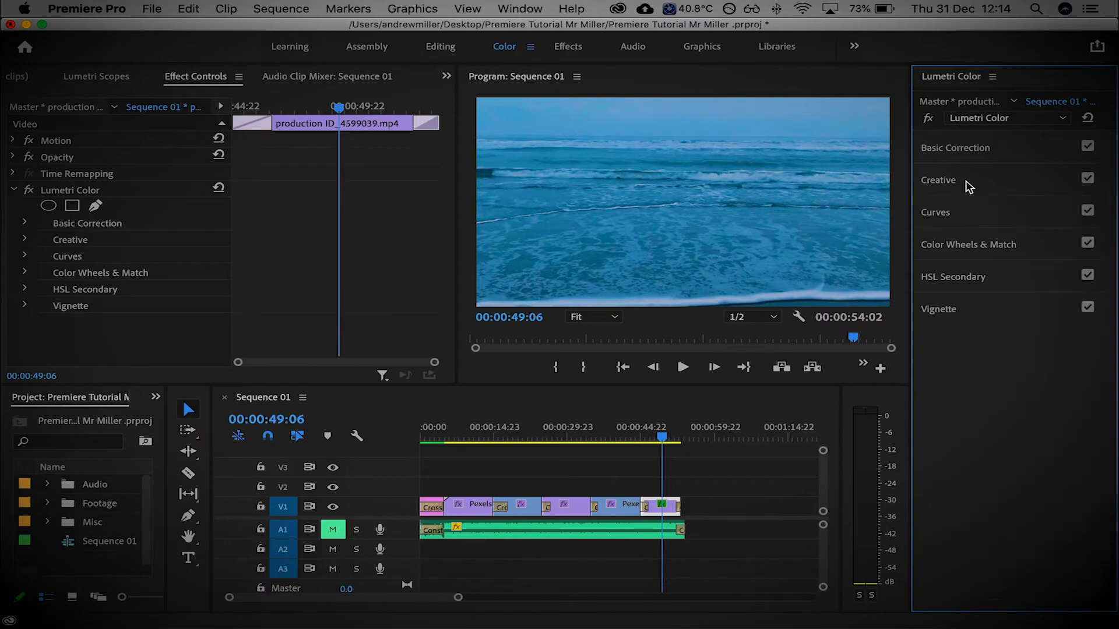
pyautogui.click(995, 221)
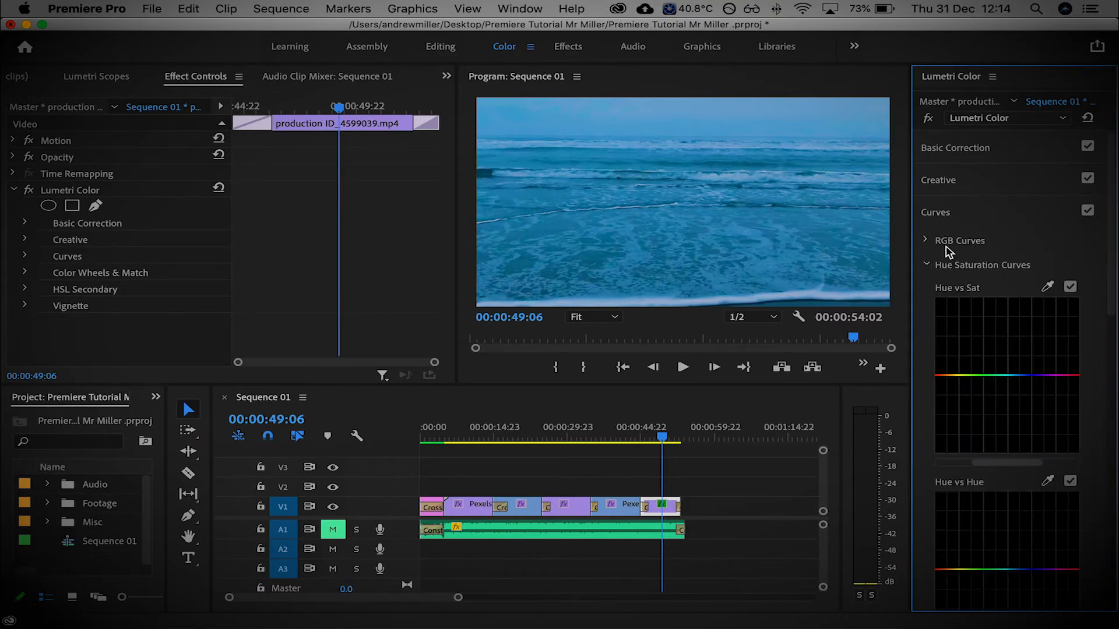
pyautogui.click(930, 266)
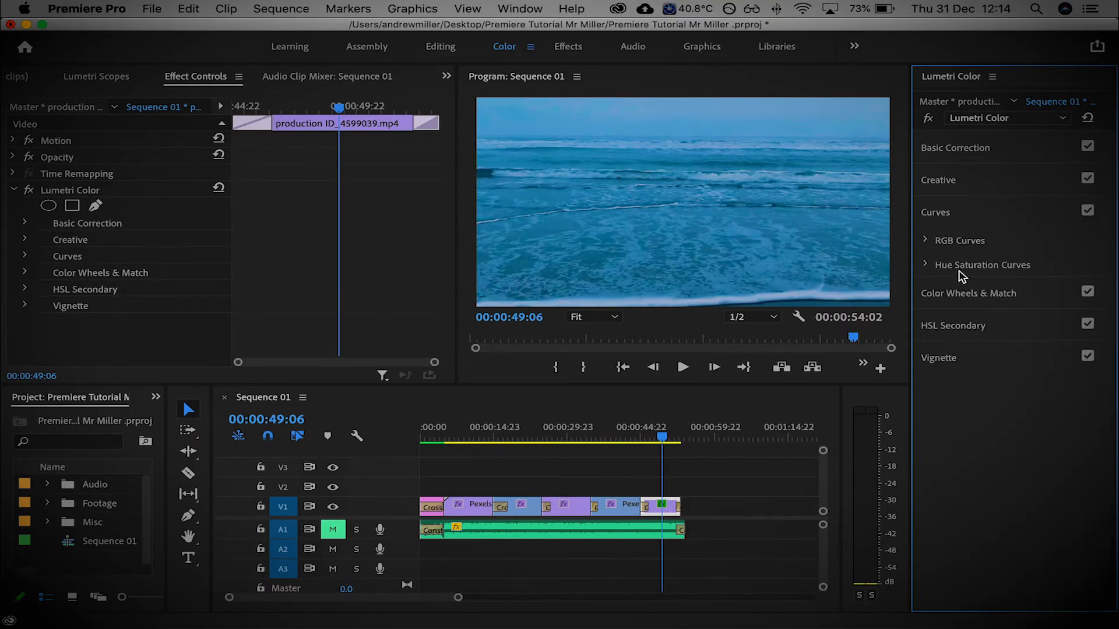
pyautogui.click(931, 243)
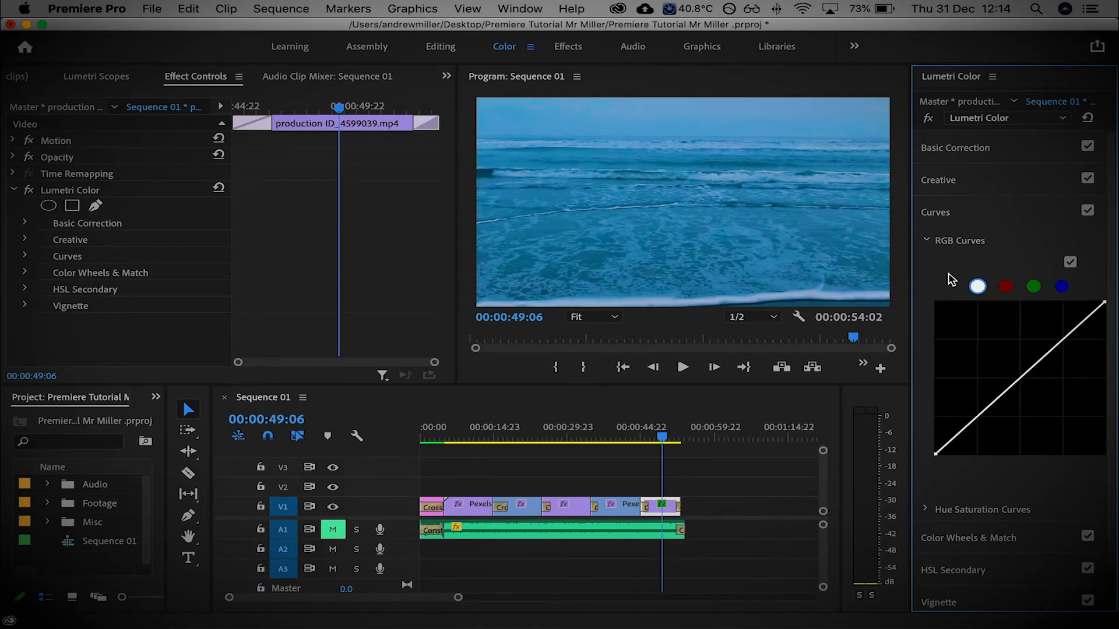
# Step: Raise the shoreline clip's blue RGB curve slightly in the highlights, add a slightly lowered shadow point, and close the Curves settings
pyautogui.scroll(-2, 1008, 347)
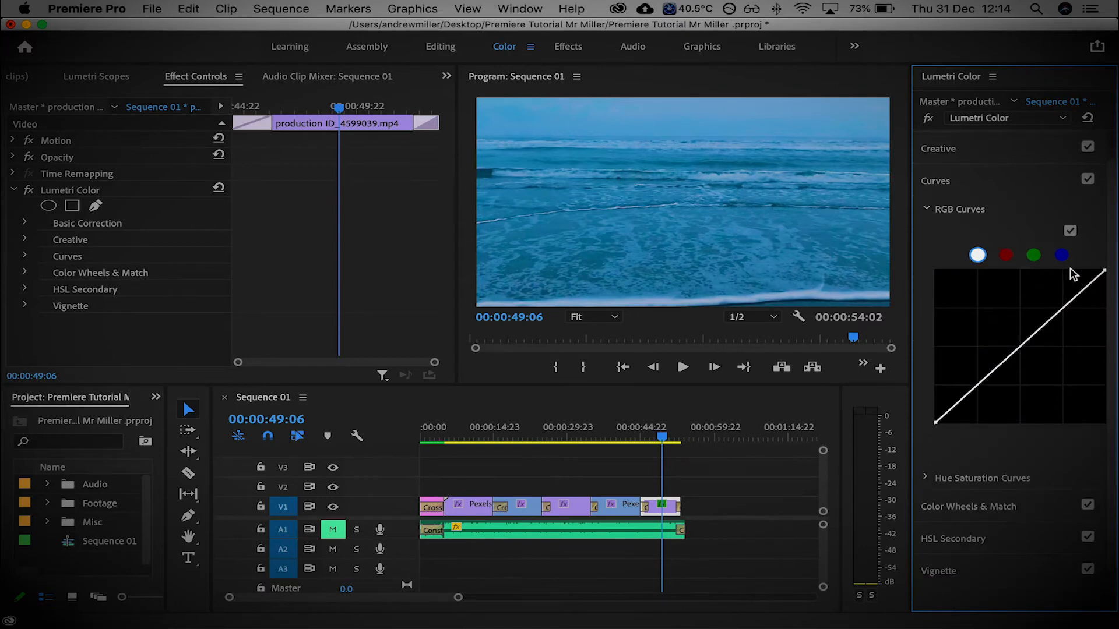
pyautogui.scroll(2, 1061, 291)
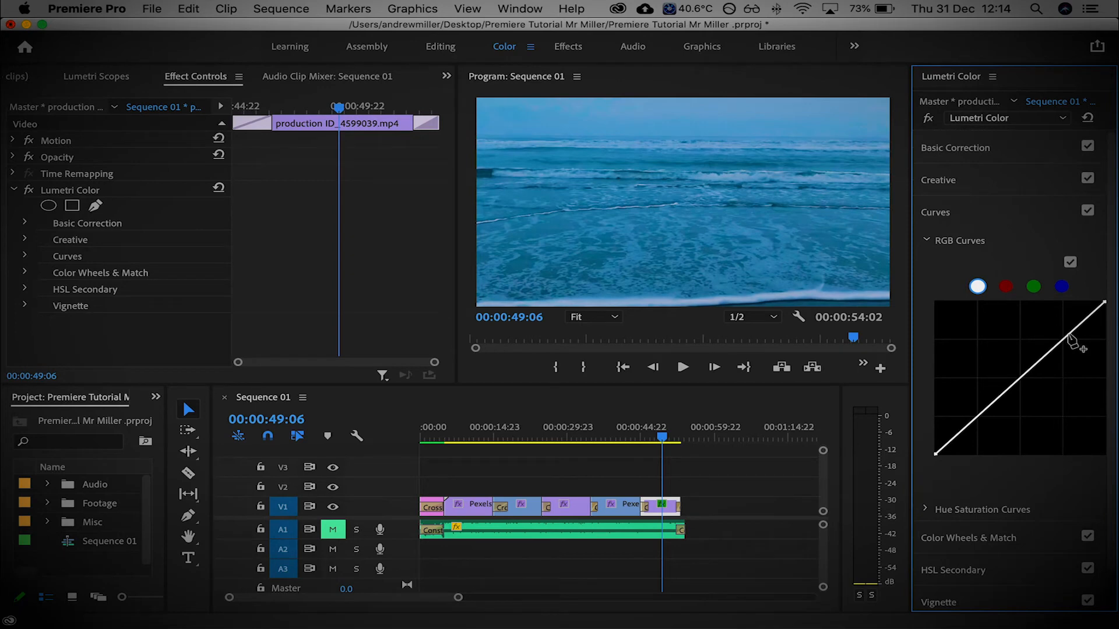
pyautogui.click(1061, 286)
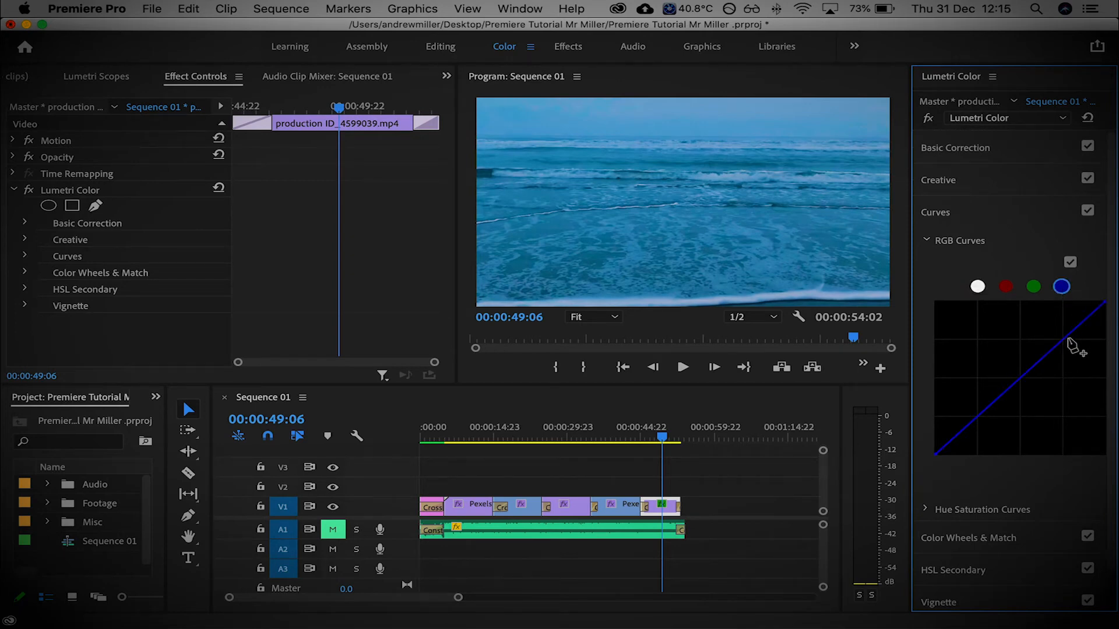
pyautogui.click(1063, 341)
pyautogui.moveTo(1064, 342); pyautogui.dragTo(1062, 340)
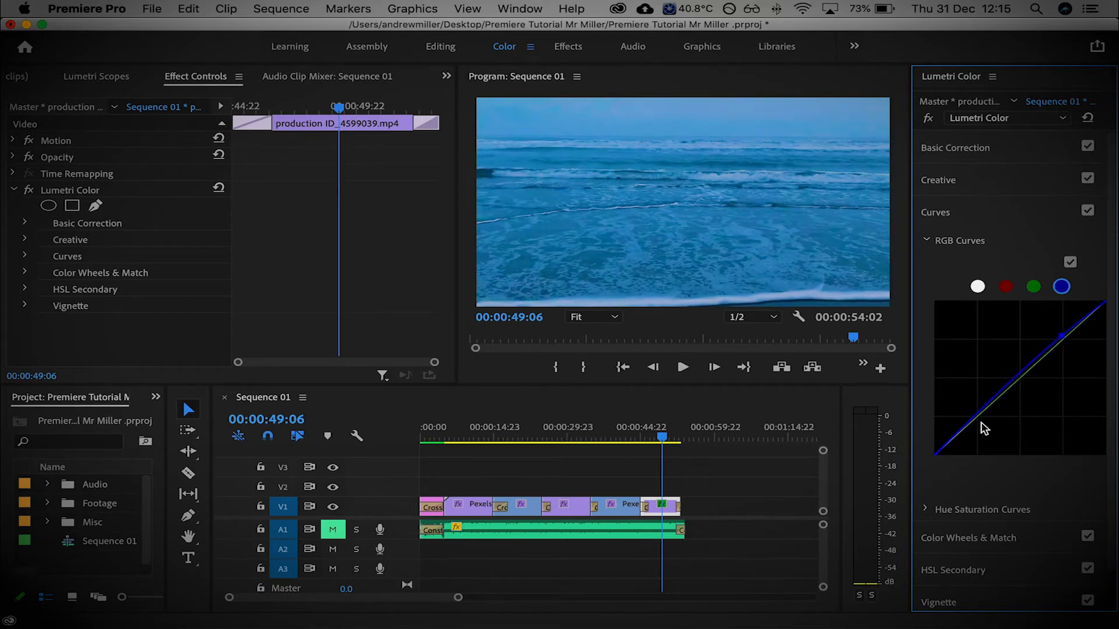
pyautogui.moveTo(974, 420); pyautogui.dragTo(975, 422)
pyautogui.click(955, 215)
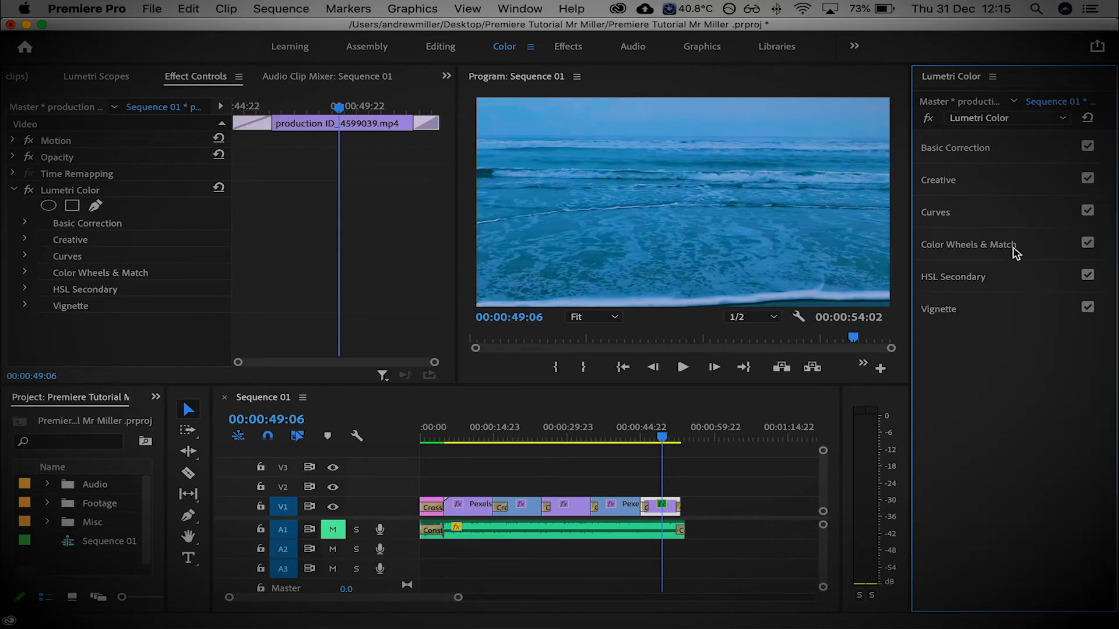
# Step: Try tinting the shoreline clip's shadows towards cyan-green, then disable Color Wheels & Match and view the HSL Secondary settings
pyautogui.click(982, 247)
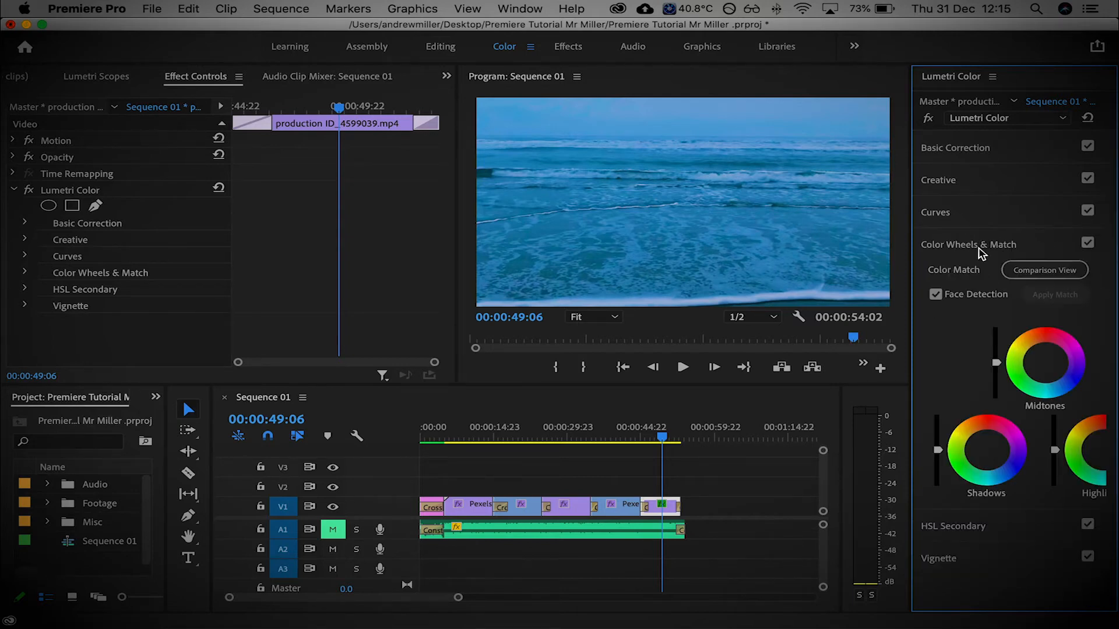
pyautogui.moveTo(998, 479); pyautogui.dragTo(980, 462)
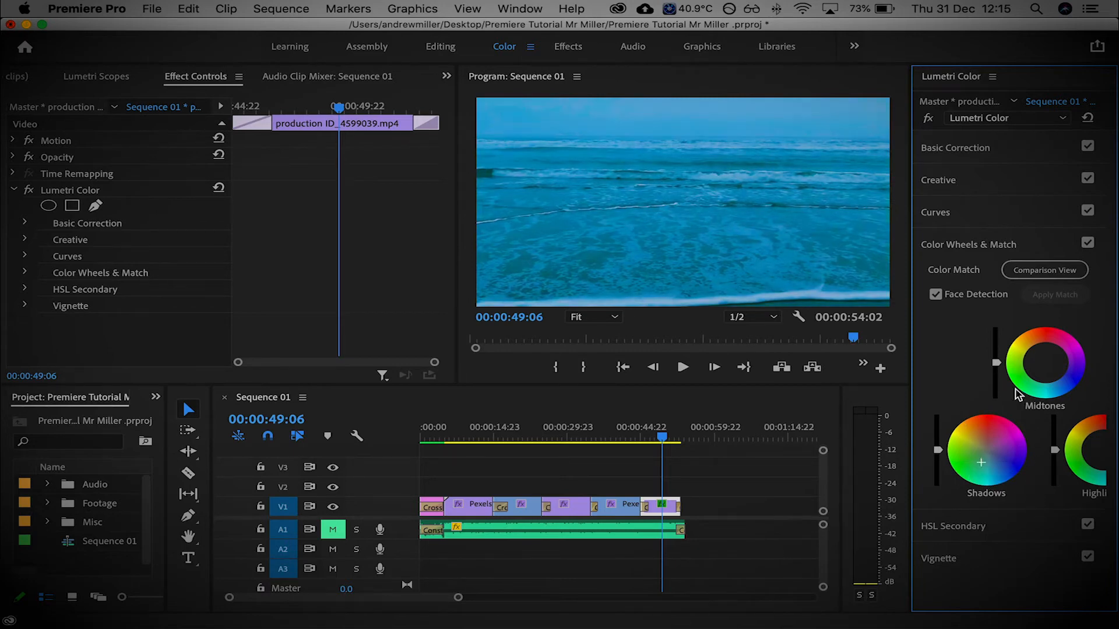
pyautogui.click(1088, 243)
pyautogui.click(970, 251)
pyautogui.click(982, 278)
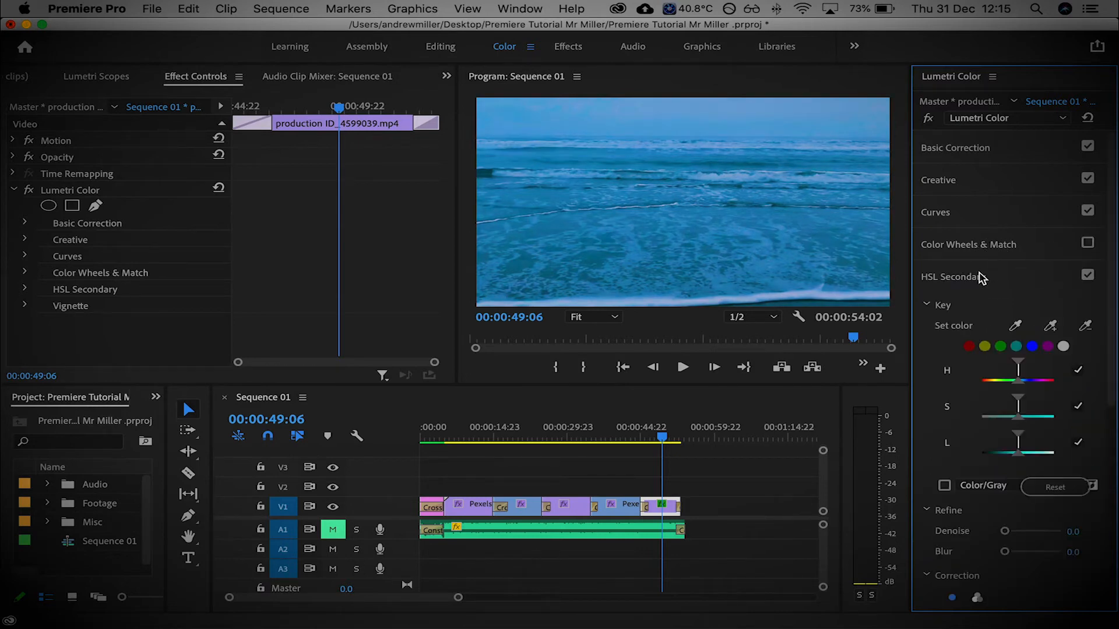
pyautogui.click(964, 277)
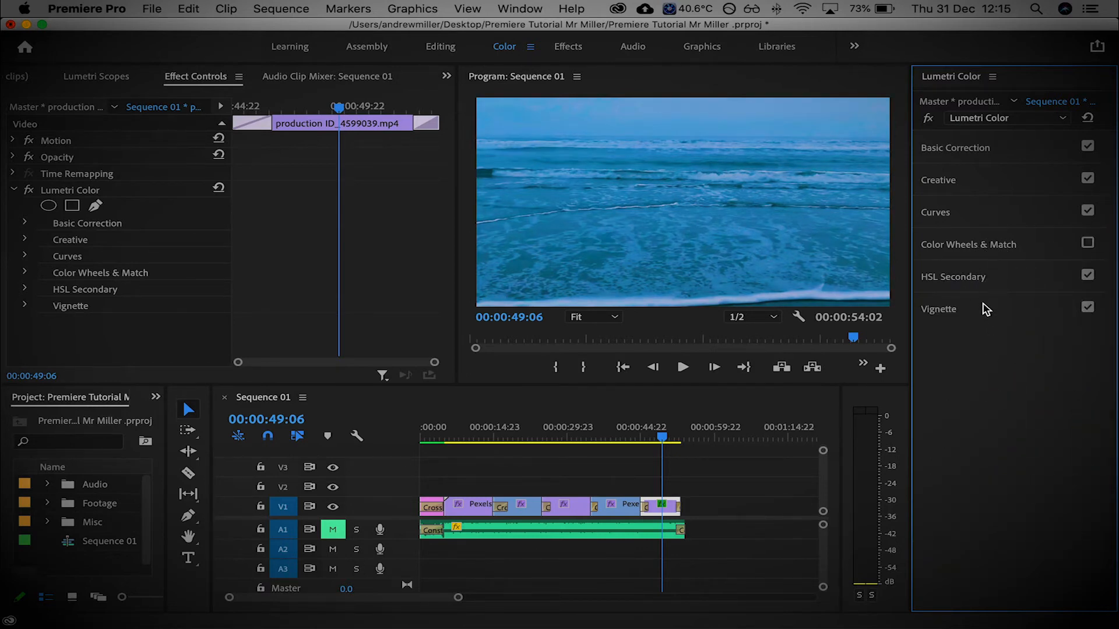
# Step: Check the rocky coast clip against the shoreline clip and compare the shoreline picture with Lumetri Color off and on
pyautogui.click(643, 437)
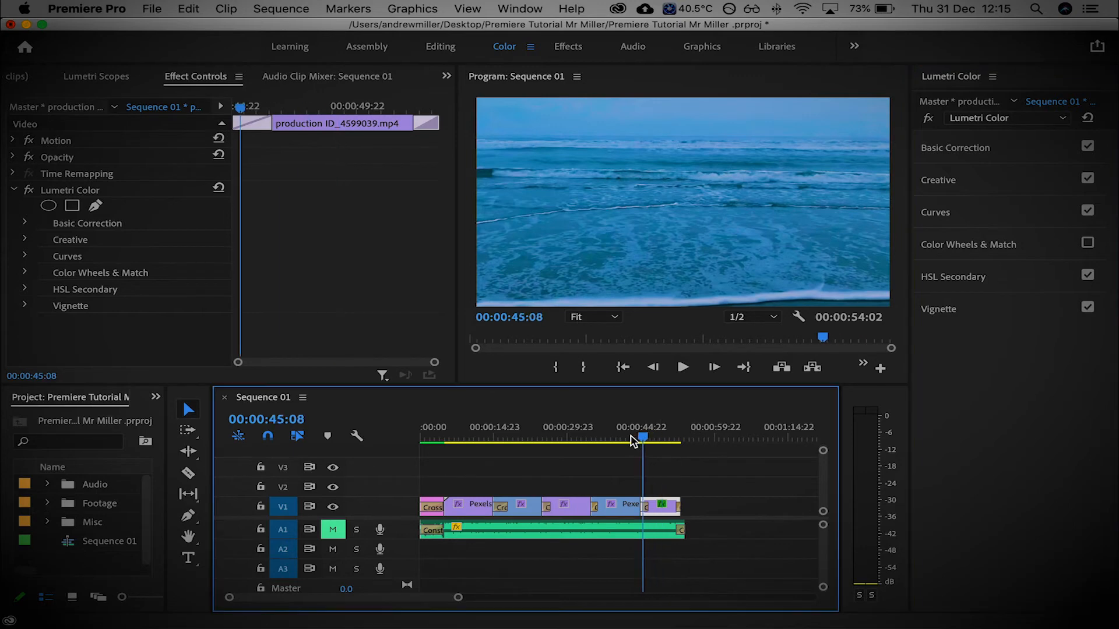
pyautogui.click(624, 438)
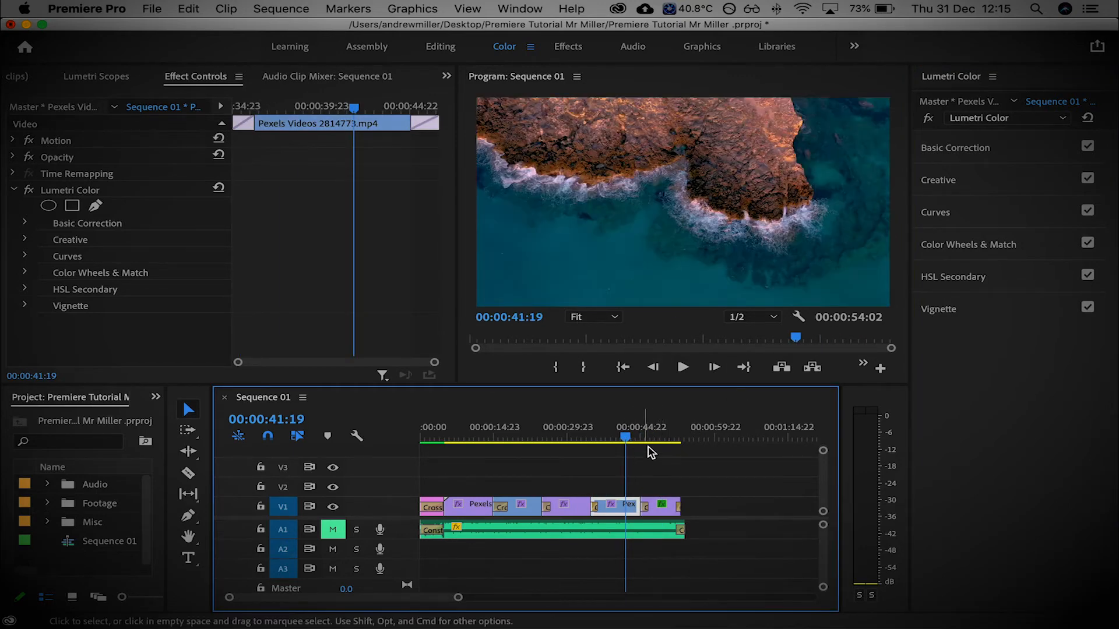
pyautogui.click(653, 438)
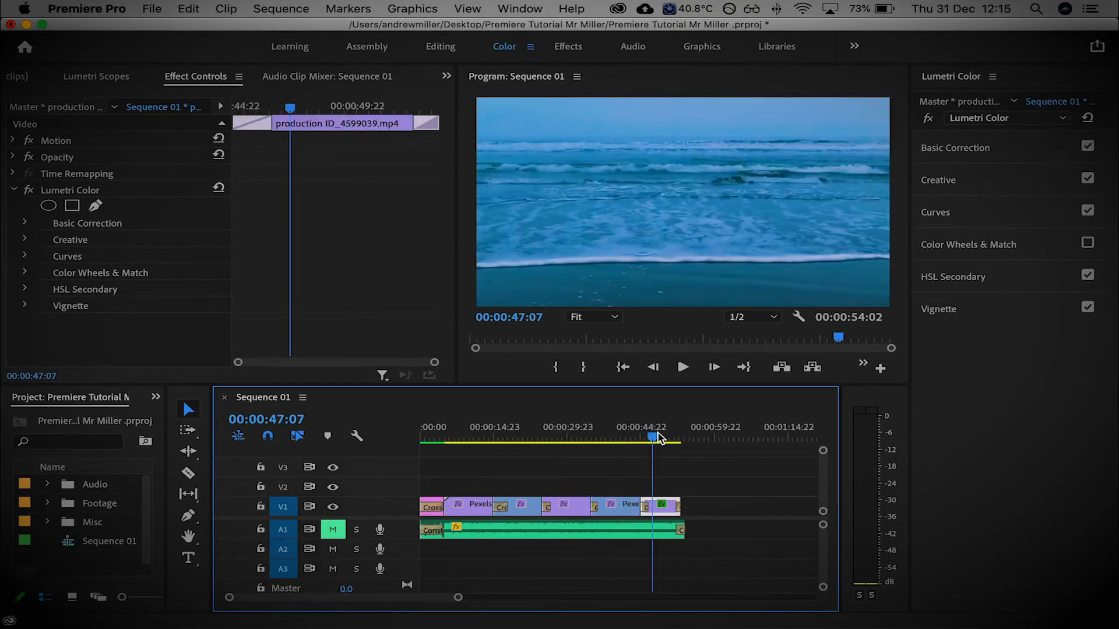
pyautogui.click(32, 196)
pyautogui.click(31, 191)
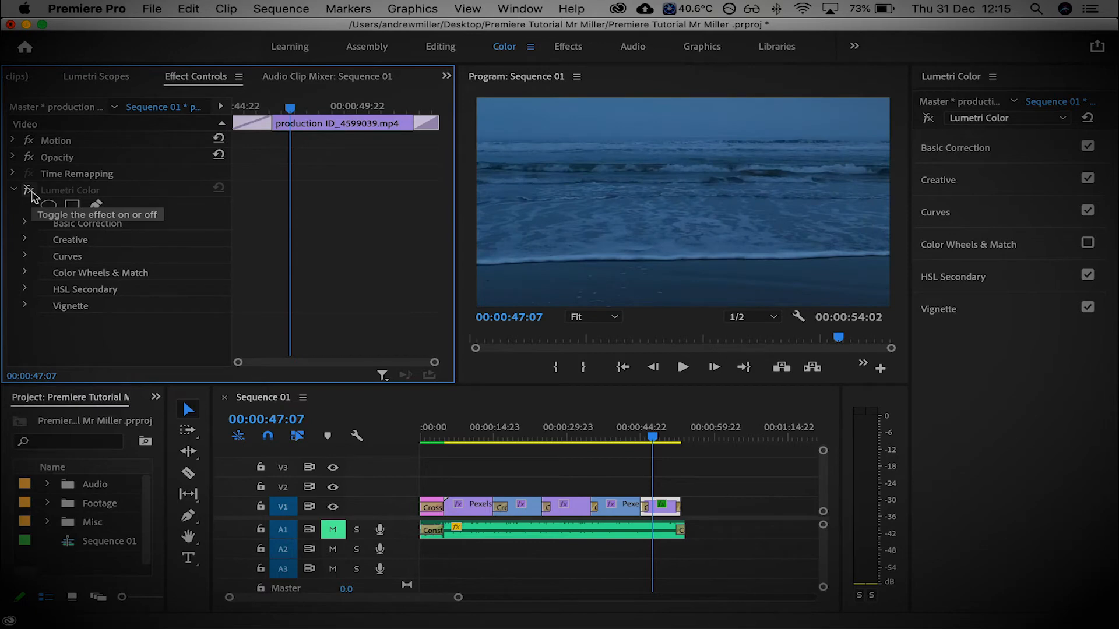
pyautogui.click(31, 192)
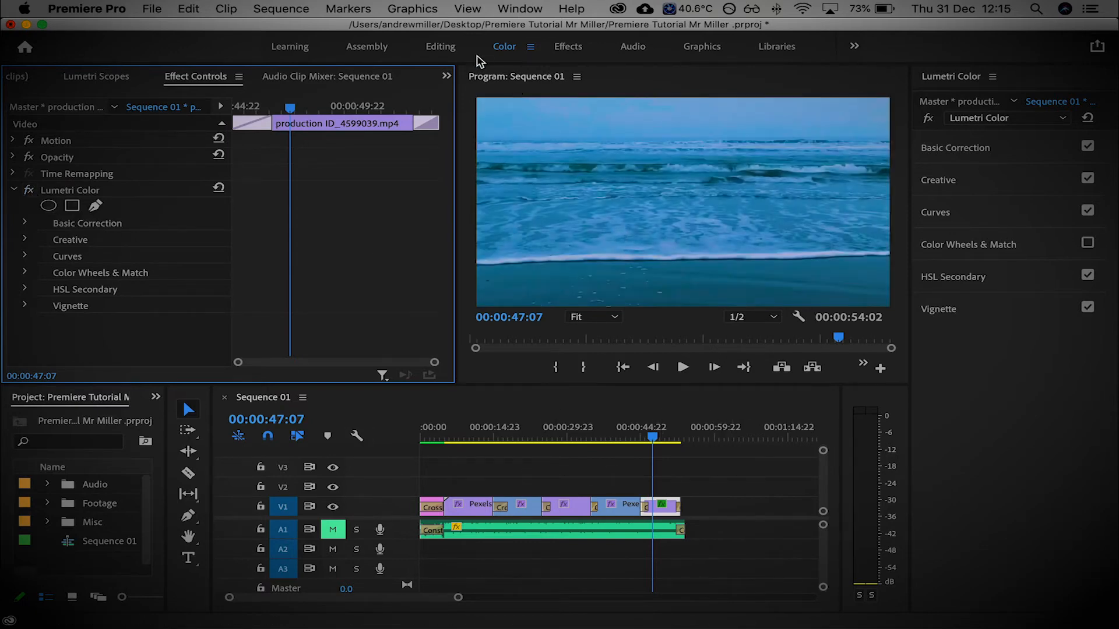
# Step: Save the project and return the playhead to the sequence start in the Editing workspace
pyautogui.press('super+s')
pyautogui.moveTo(888, 437); pyautogui.dragTo(657, 441)
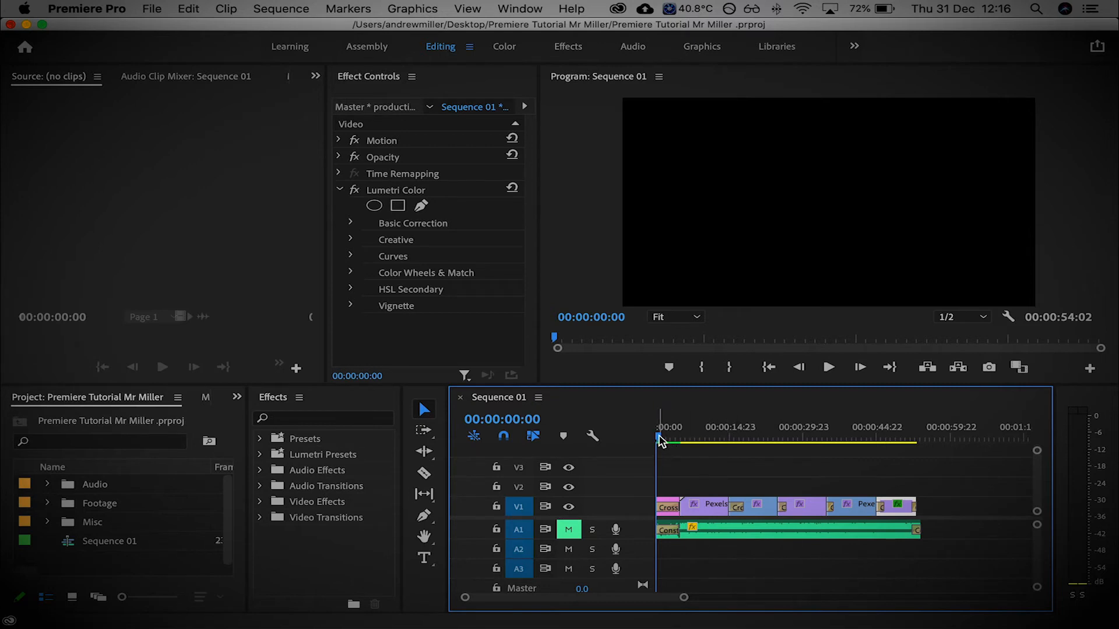
pyautogui.moveTo(660, 441)
pyautogui.mouseDown()
pyautogui.moveTo(890, 438)
pyautogui.moveTo(650, 440)
pyautogui.mouseUp()
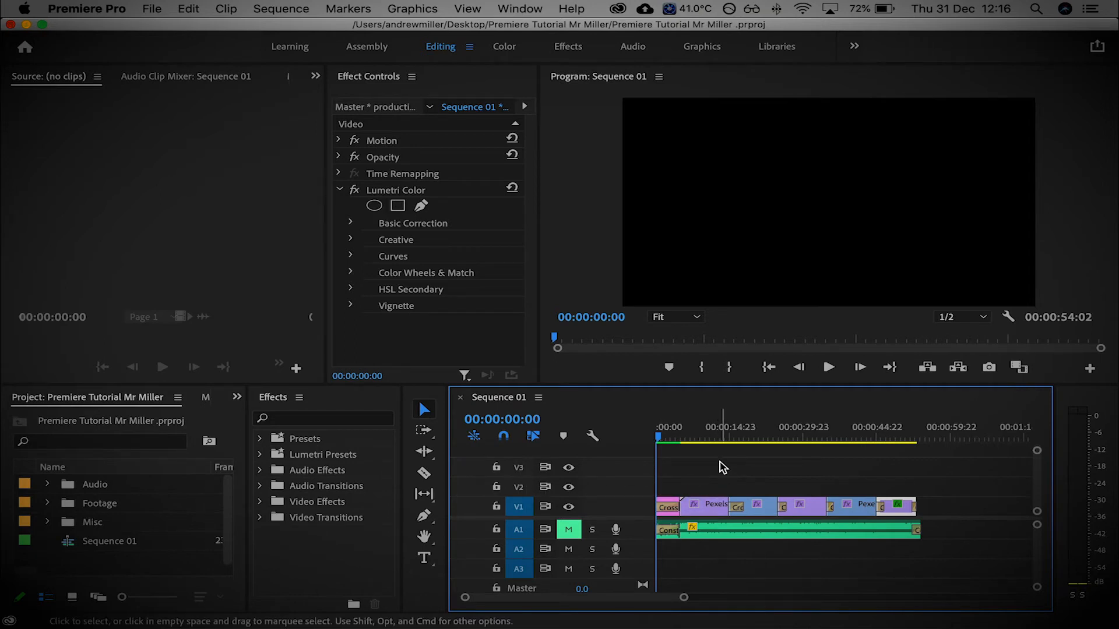
# Step: Place Pexels Videos 1918465 from the Footage bin on track V2 and compare the picture with that track hidden and shown
pyautogui.click(705, 438)
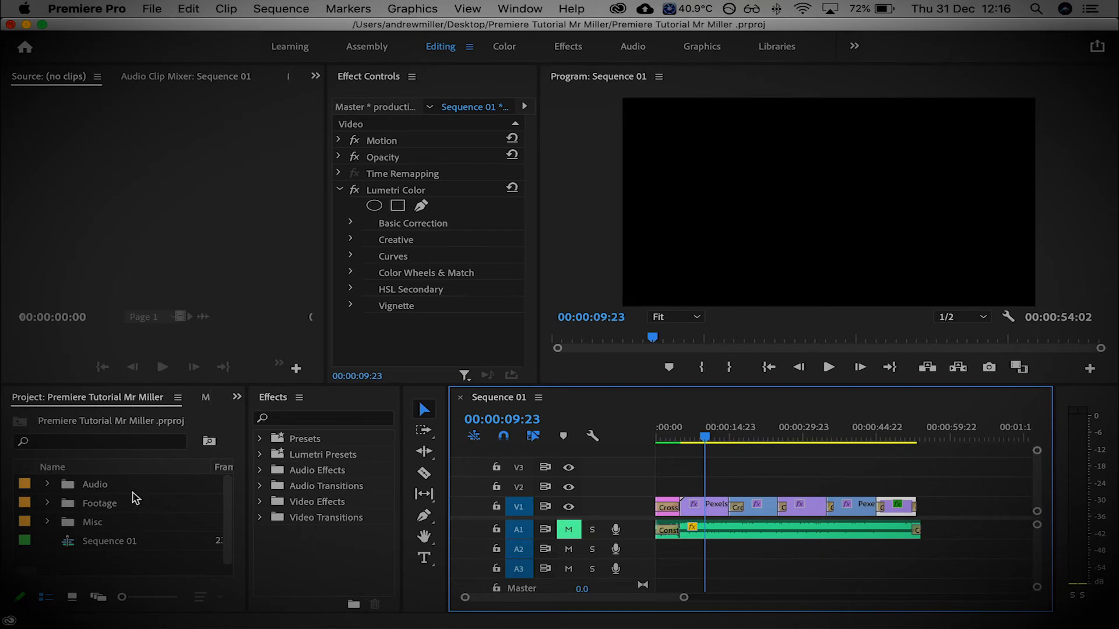
pyautogui.click(47, 503)
pyautogui.moveTo(90, 527); pyautogui.dragTo(745, 488)
pyautogui.click(569, 488)
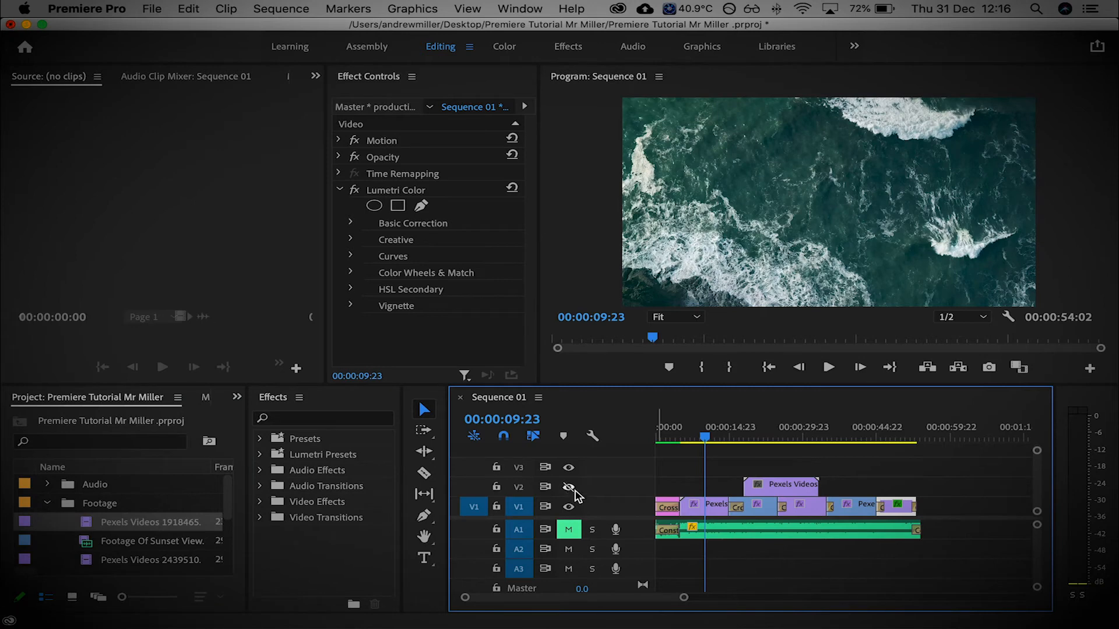
pyautogui.click(763, 438)
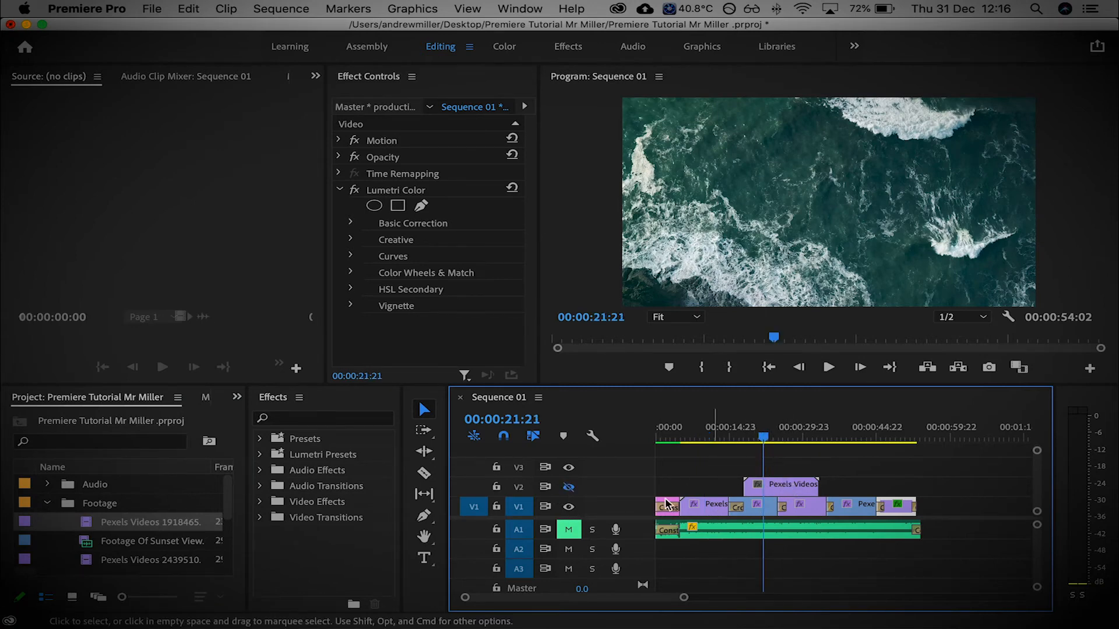
pyautogui.click(568, 488)
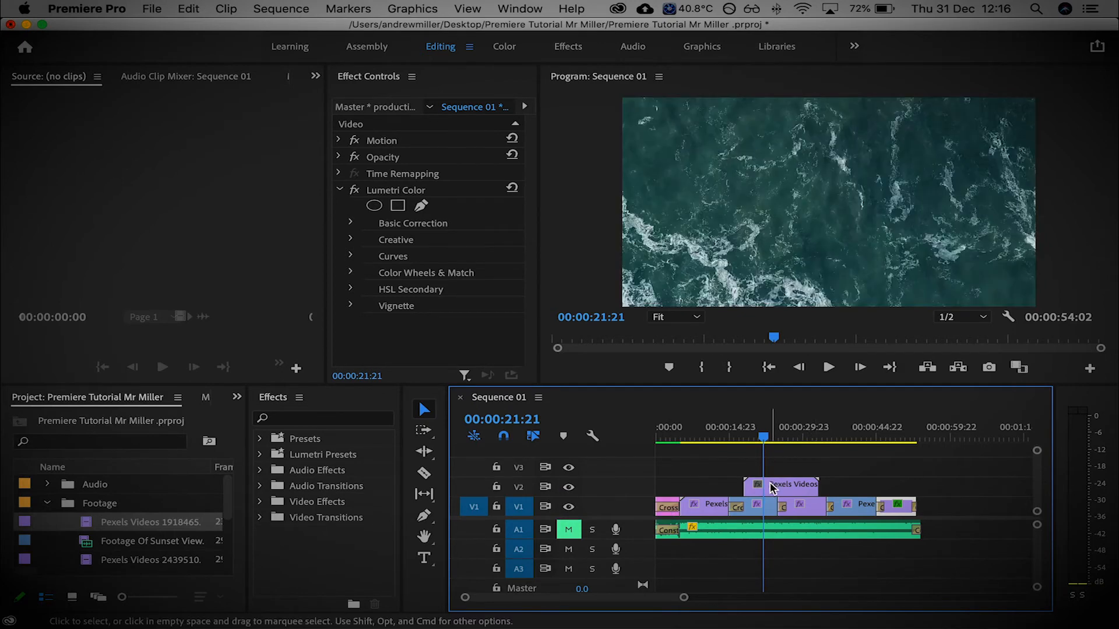
# Step: Delete the footage clip from track V2, return the playhead to the sequence start and collapse the Footage bin
pyautogui.click(778, 494)
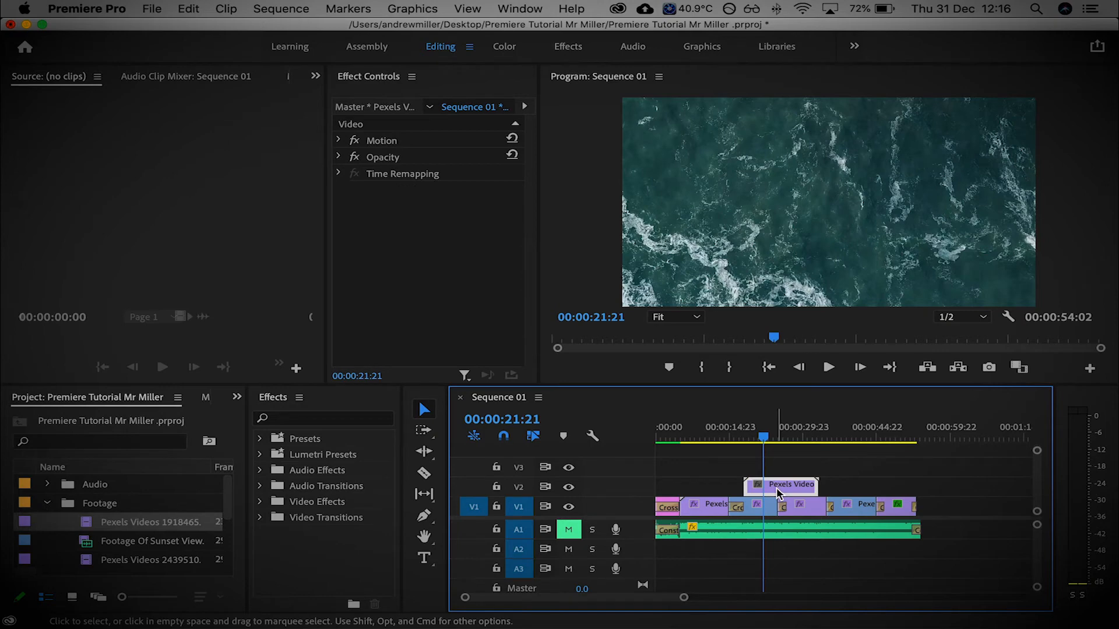
pyautogui.press('Delete')
pyautogui.press('Home')
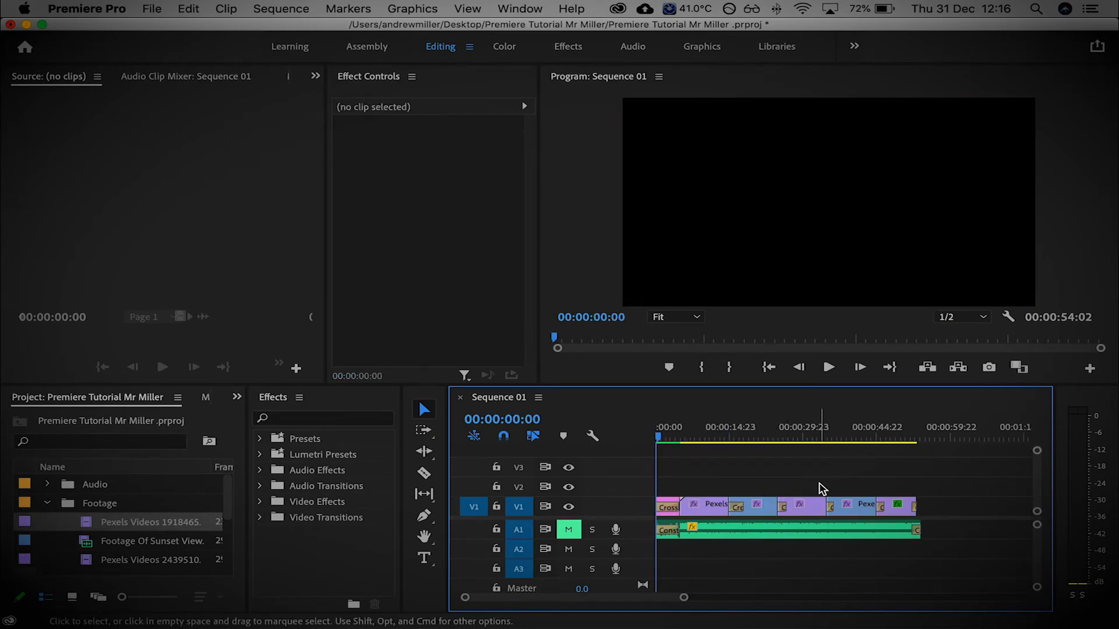
pyautogui.click(47, 503)
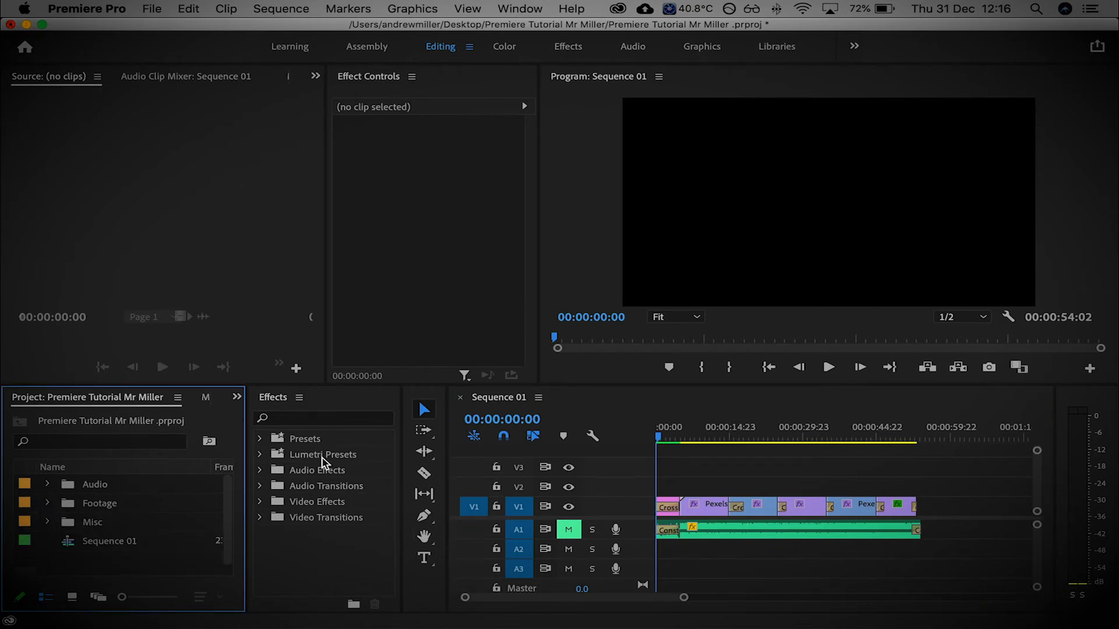
pyautogui.click(836, 480)
pyautogui.click(174, 7)
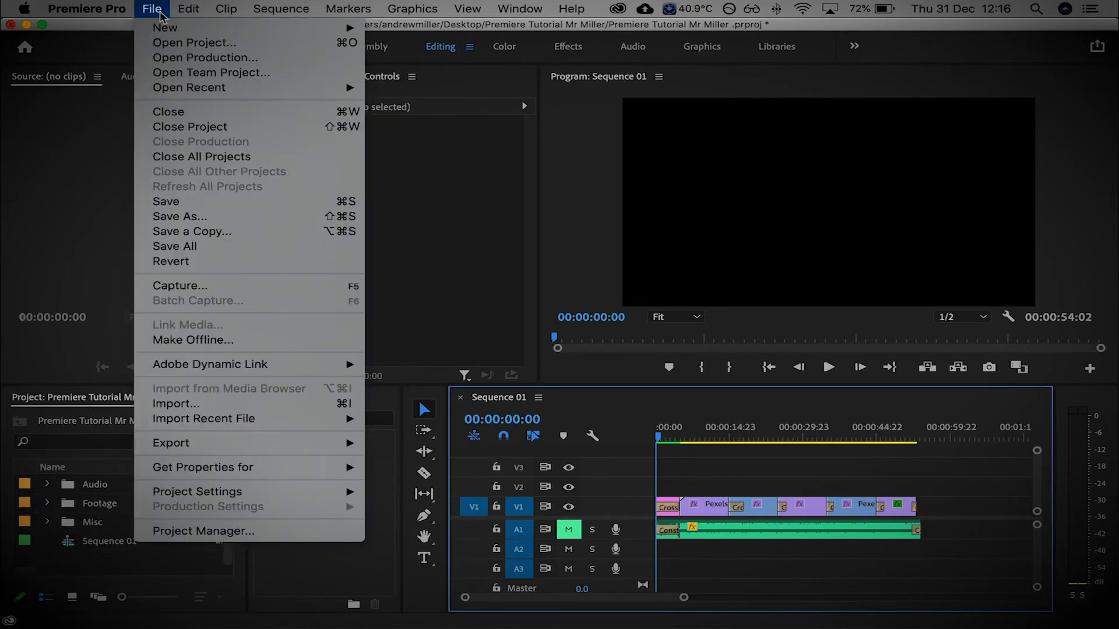
pyautogui.moveTo(165, 28)
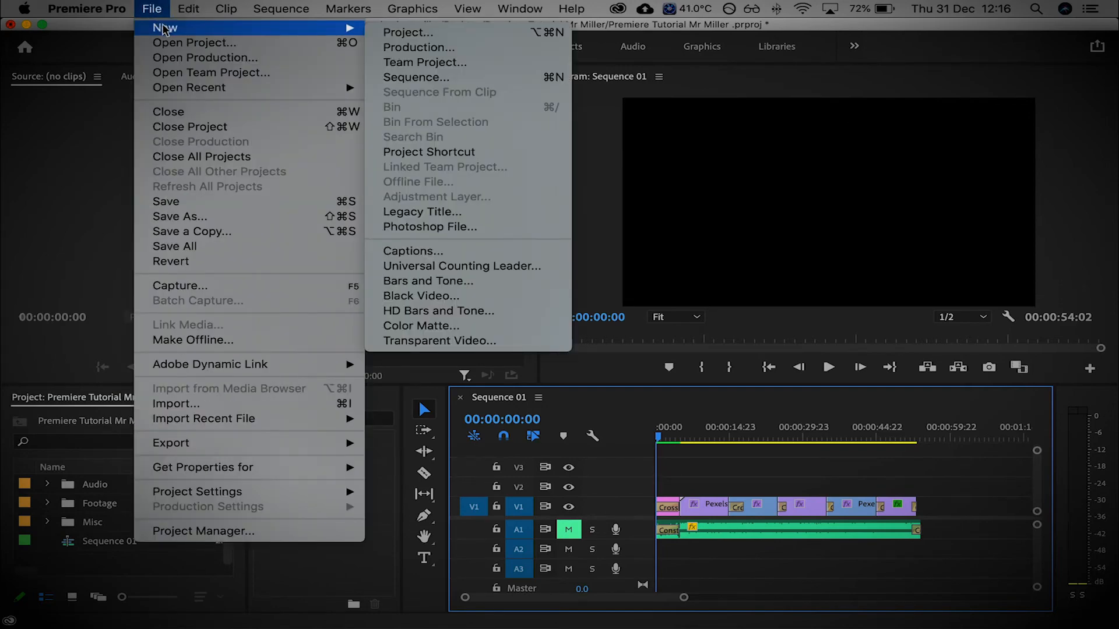
pyautogui.click(165, 7)
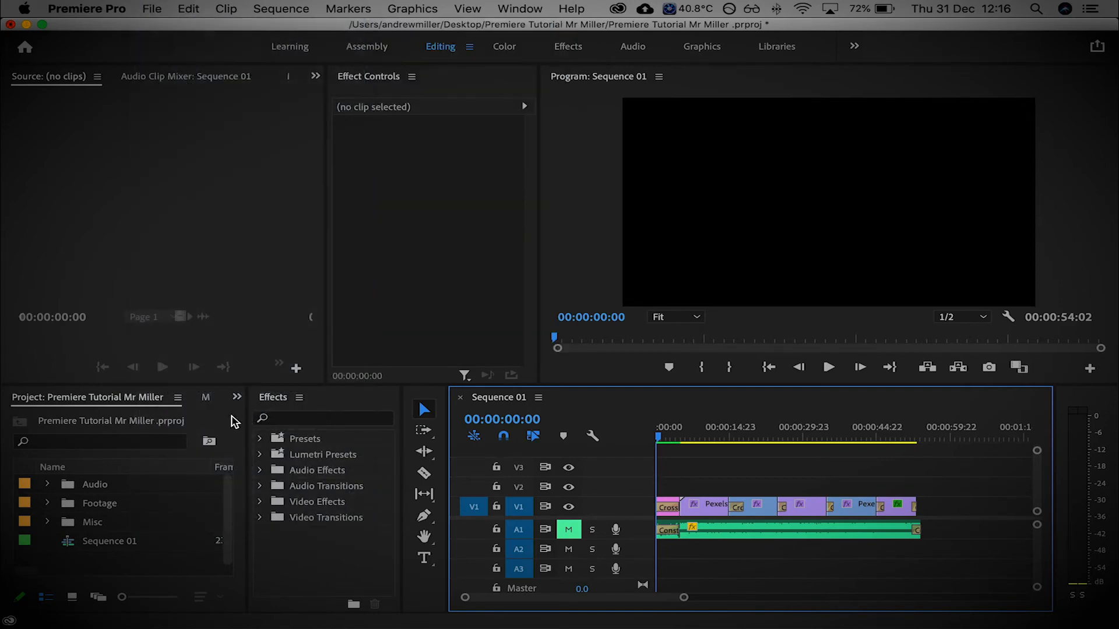
# Step: Create a 1920 by 1080 adjustment layer at 23.976 fps with square pixels in the project's root
pyautogui.click(136, 572)
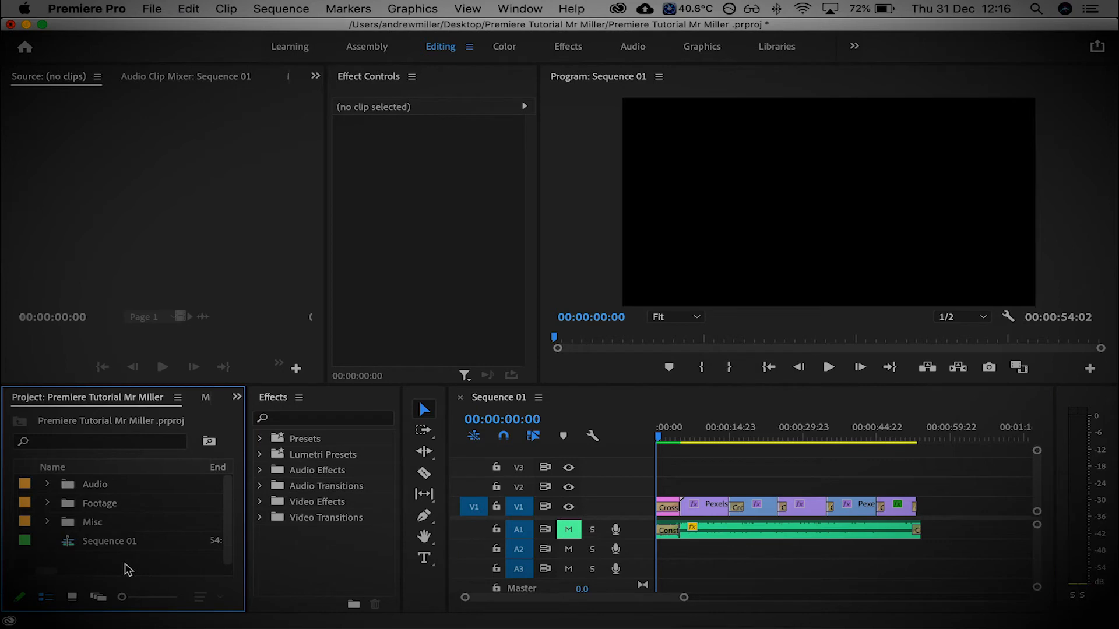
pyautogui.click(155, 8)
pyautogui.moveTo(197, 31)
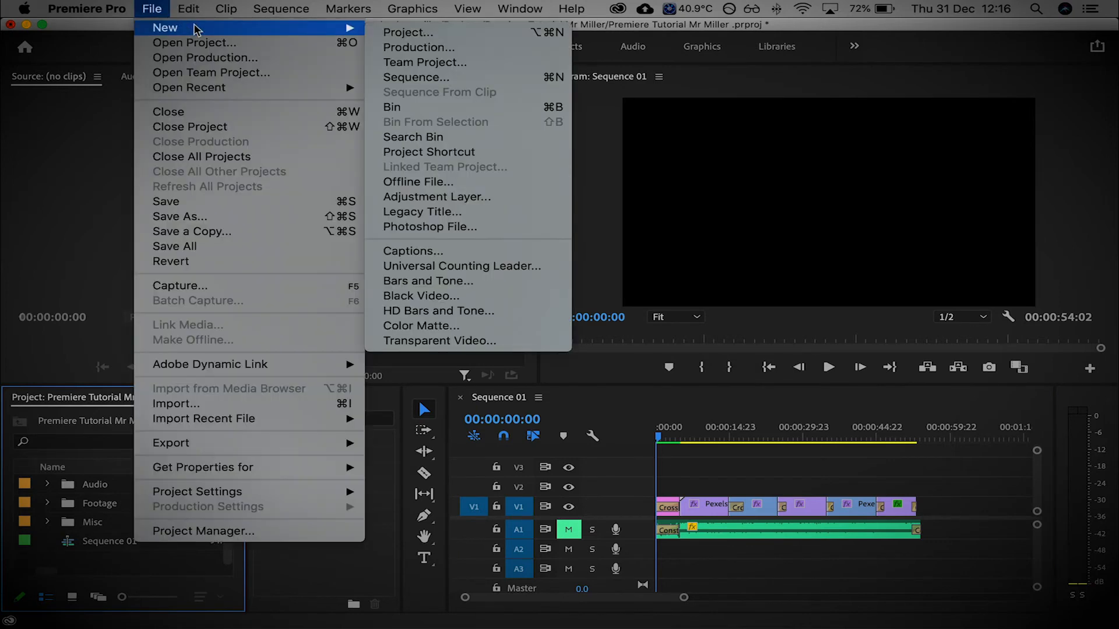
pyautogui.click(469, 198)
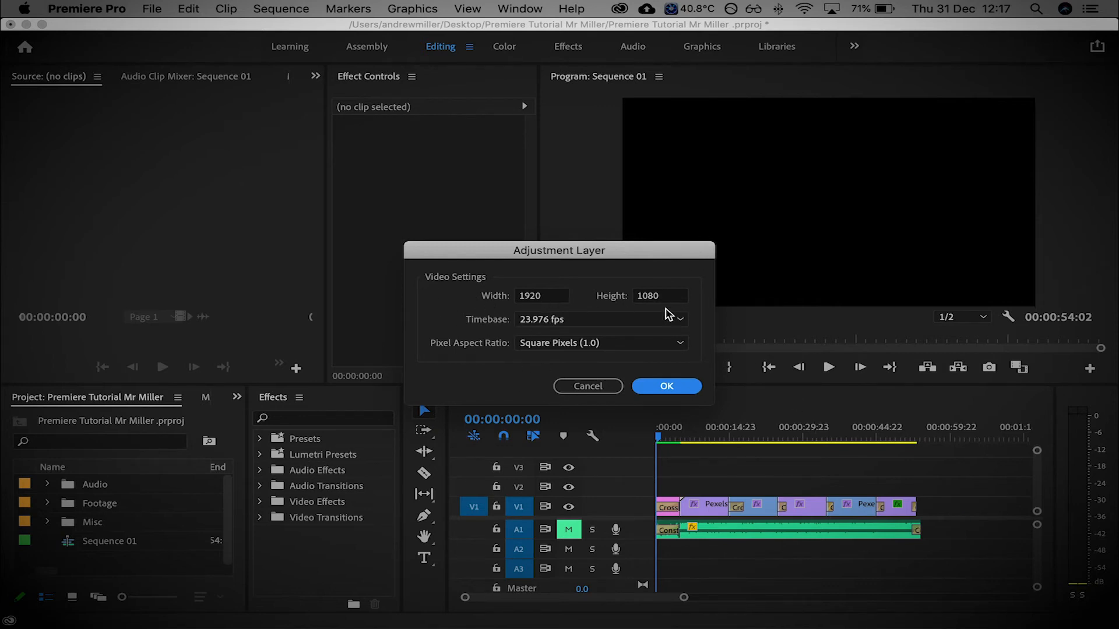
pyautogui.click(664, 386)
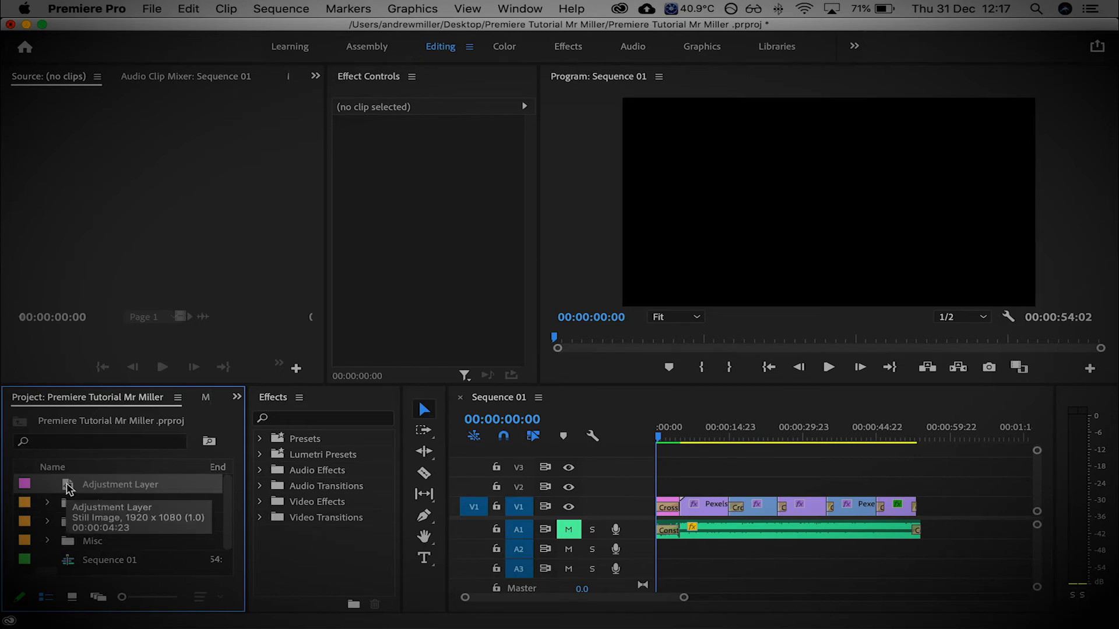
# Step: Move the adjustment layer and Sequence 01 into the Misc bin
pyautogui.moveTo(69, 489); pyautogui.dragTo(105, 546)
pyautogui.click(48, 522)
pyautogui.moveTo(70, 563); pyautogui.dragTo(73, 522)
pyautogui.click(48, 524)
pyautogui.click(48, 522)
# Step: Place the adjustment layer in the sequence, stretch it over all the clips and move it up to track V3
pyautogui.moveTo(87, 541); pyautogui.dragTo(927, 466)
pyautogui.click(807, 435)
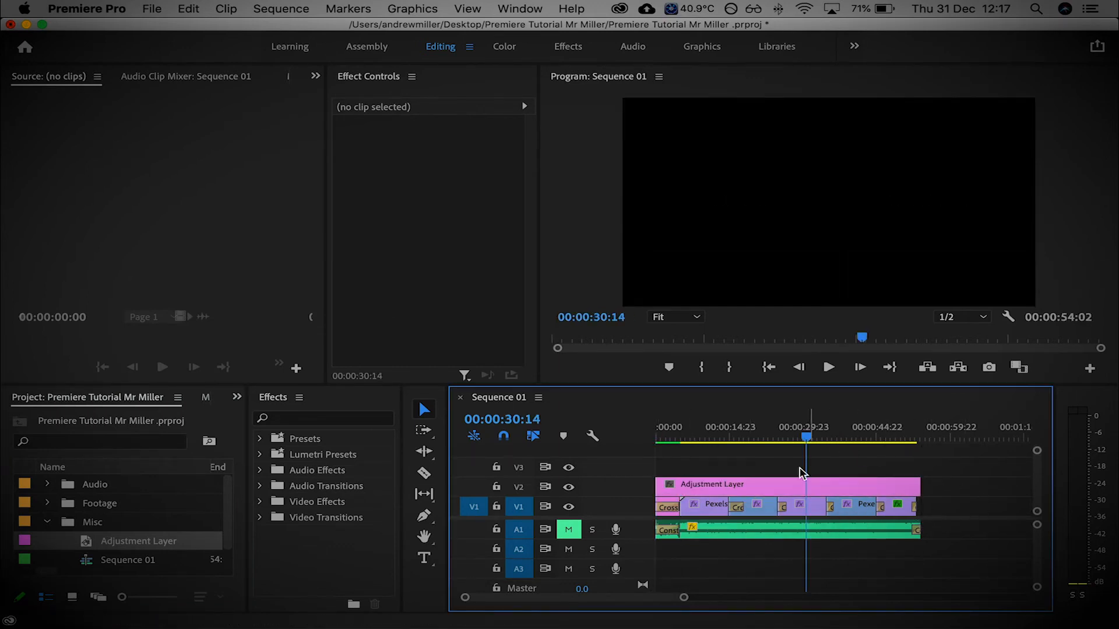
pyautogui.moveTo(766, 488); pyautogui.dragTo(767, 473)
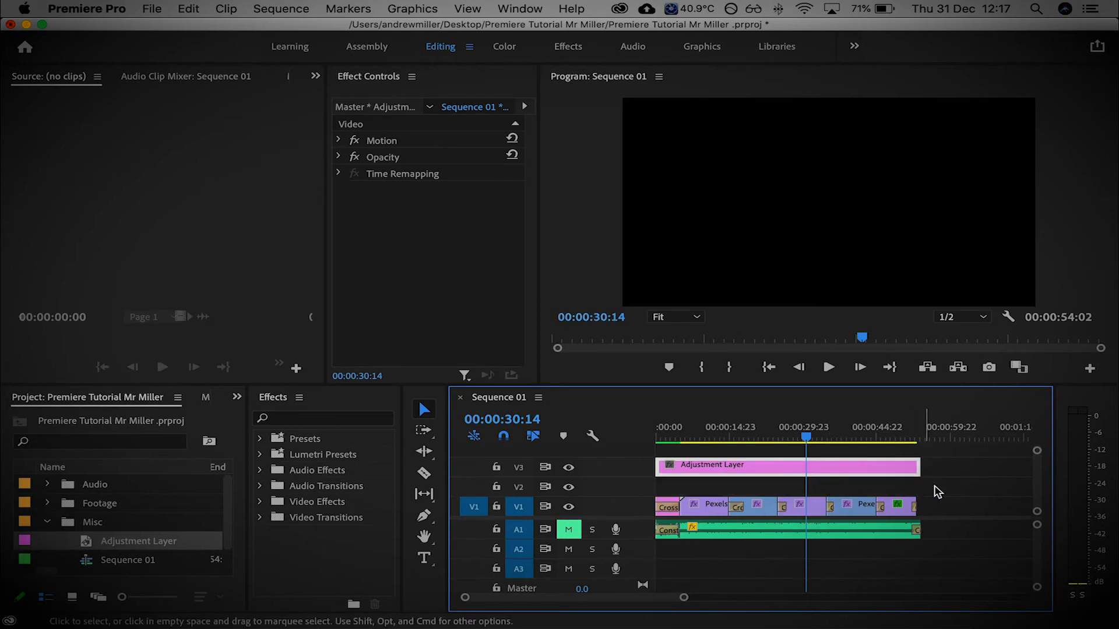
pyautogui.moveTo(787, 469); pyautogui.dragTo(764, 466)
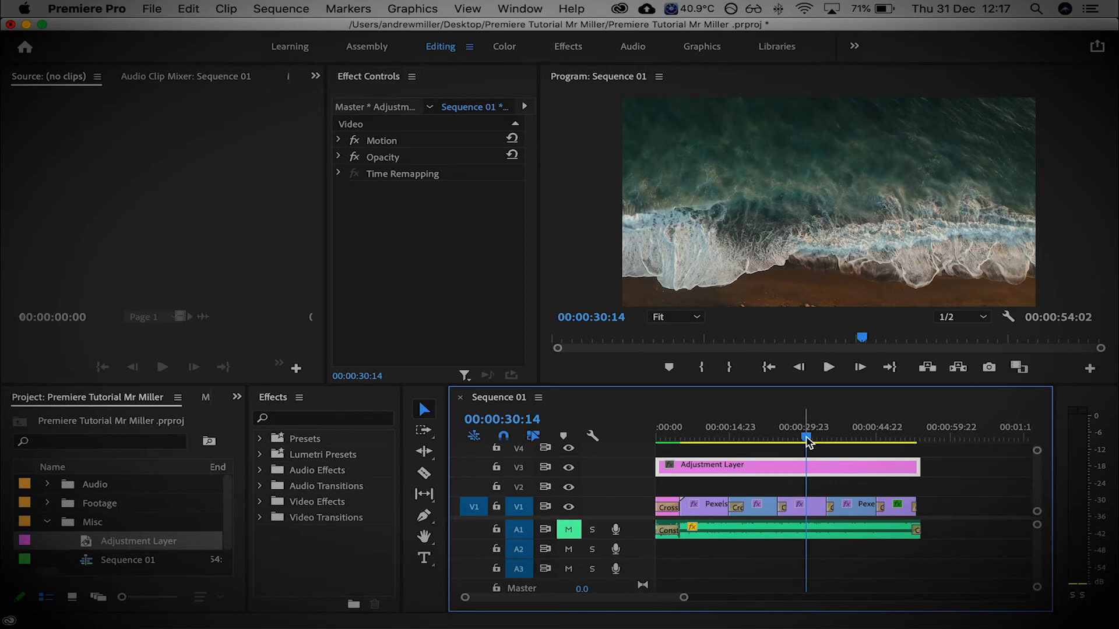
# Step: At 00:00:09:14, select the adjustment layer in the Color workspace and set its Lumetri vignette amount to -2
pyautogui.moveTo(807, 441); pyautogui.dragTo(703, 454)
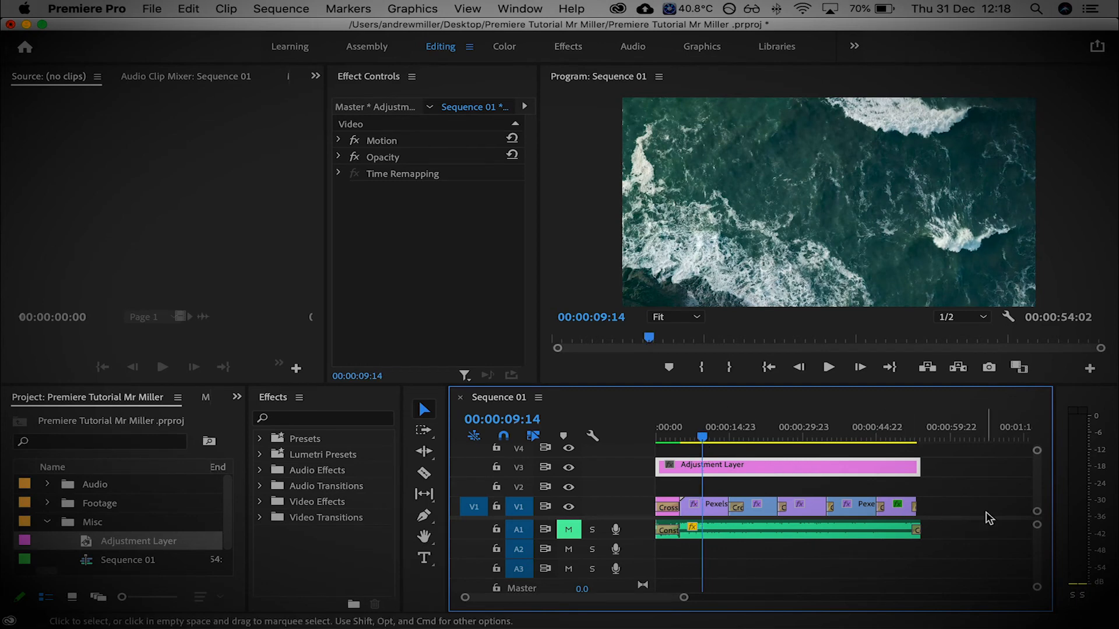
pyautogui.click(985, 513)
pyautogui.click(745, 472)
pyautogui.click(504, 48)
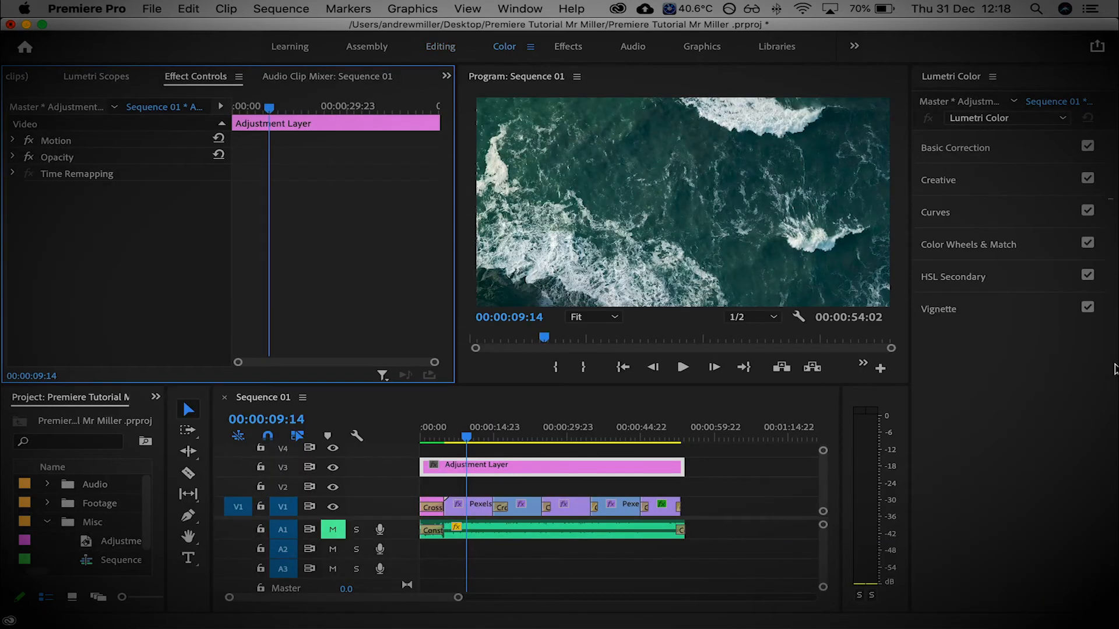
pyautogui.click(993, 319)
pyautogui.click(1083, 334)
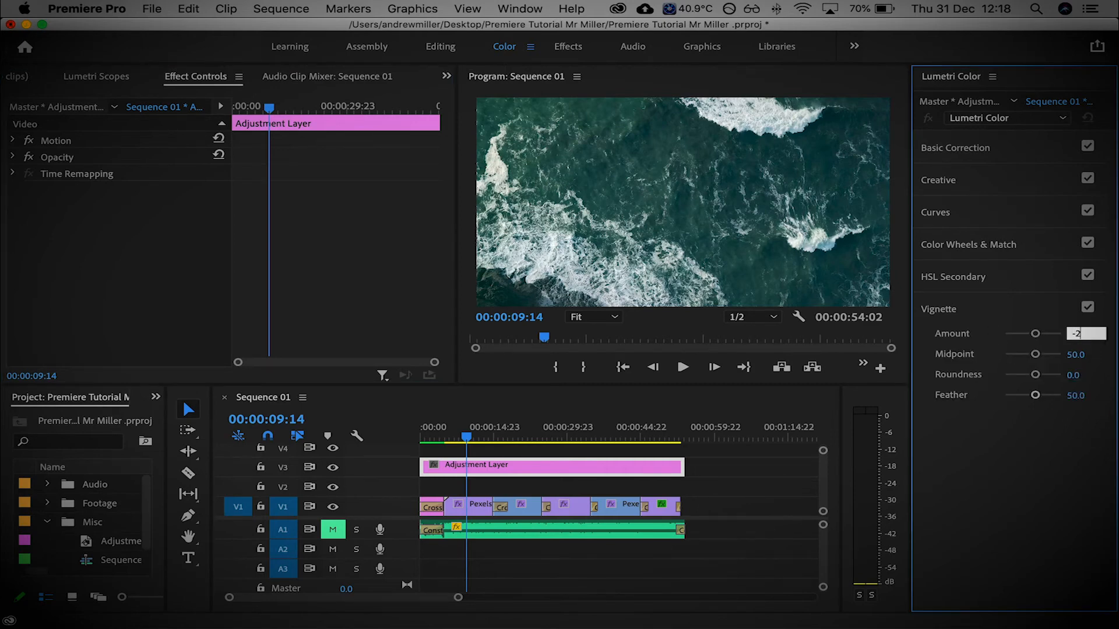
pyautogui.press('Return')
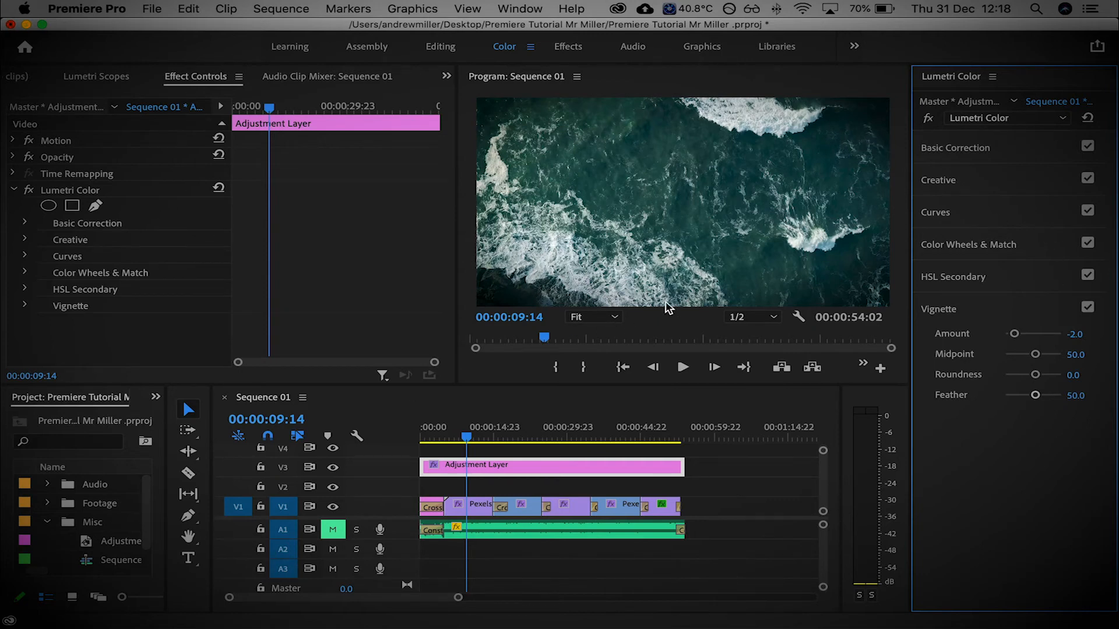
# Step: Set the vignette amount to -1 and compare the picture with track V3 hidden and shown
pyautogui.click(1083, 334)
pyautogui.write('-1')
pyautogui.press('Return')
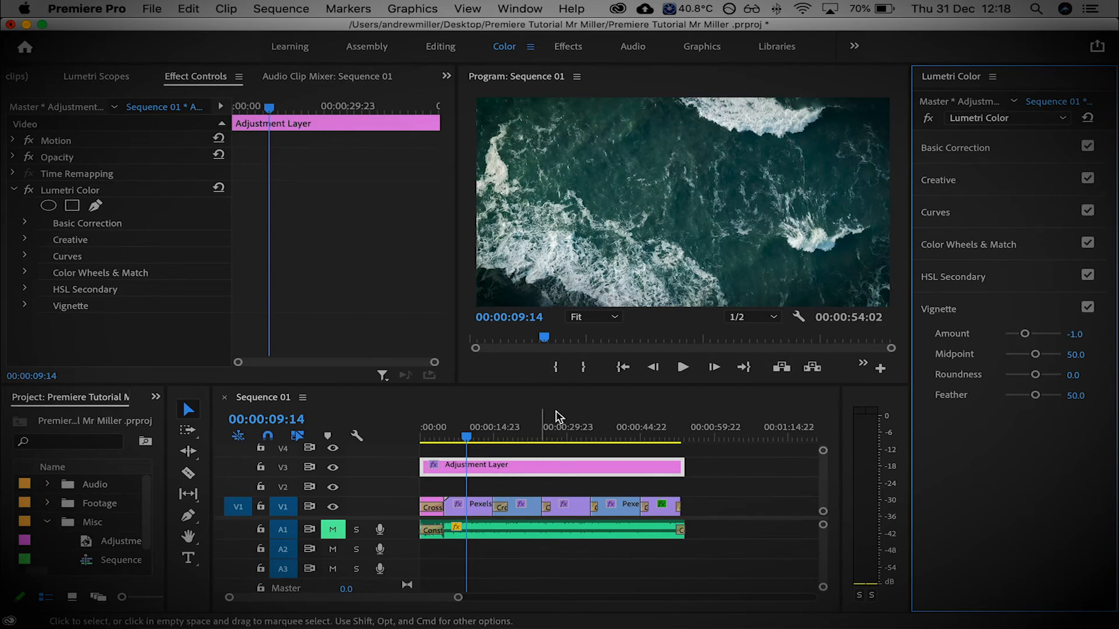
pyautogui.click(333, 468)
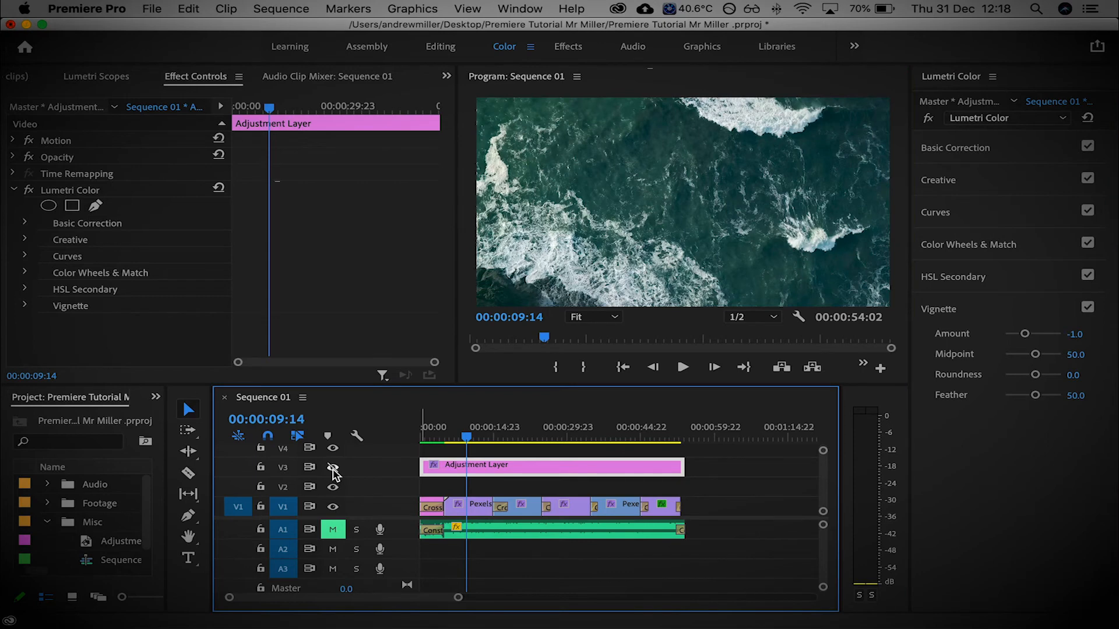
pyautogui.click(333, 468)
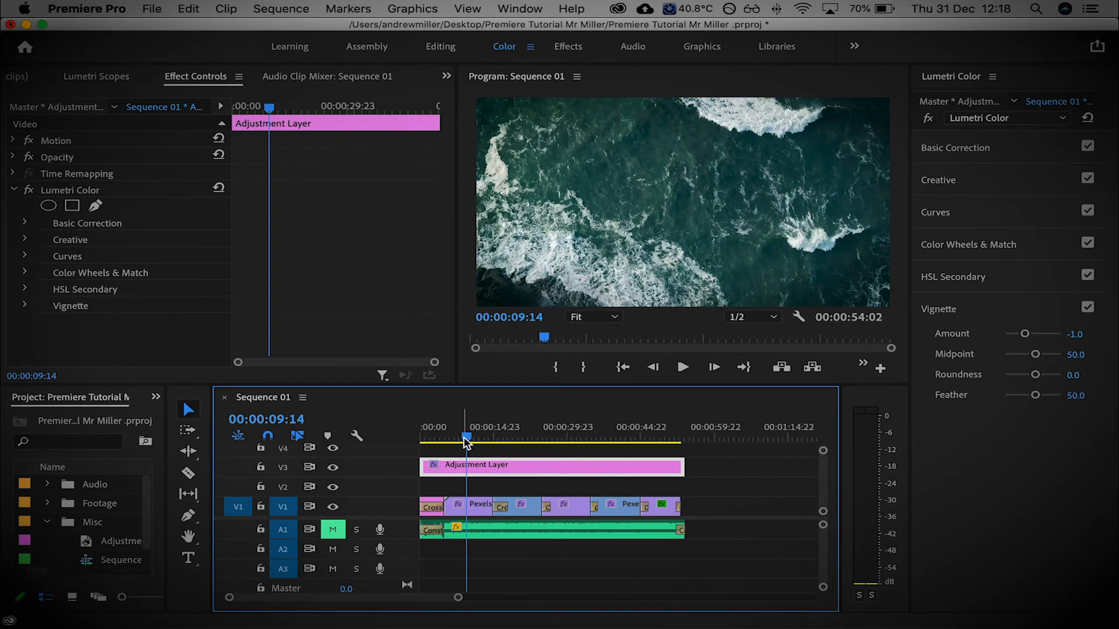
# Step: Check the vignette on the remaining clips of the sequence, save the project and return the playhead to the sequence start
pyautogui.moveTo(466, 443); pyautogui.dragTo(512, 447)
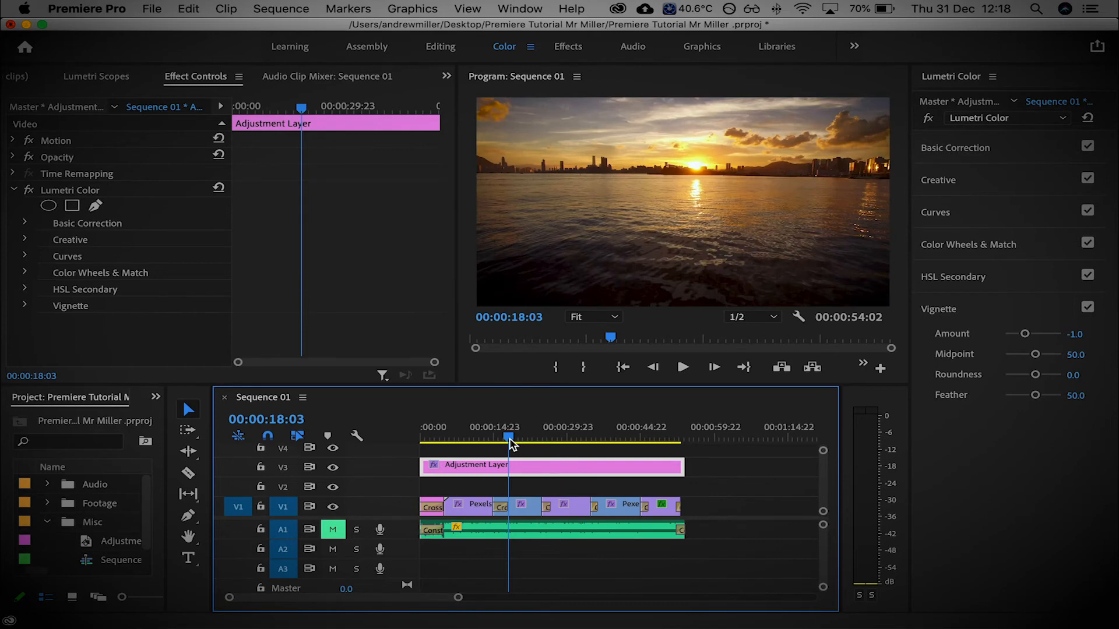
pyautogui.moveTo(511, 444); pyautogui.dragTo(555, 446)
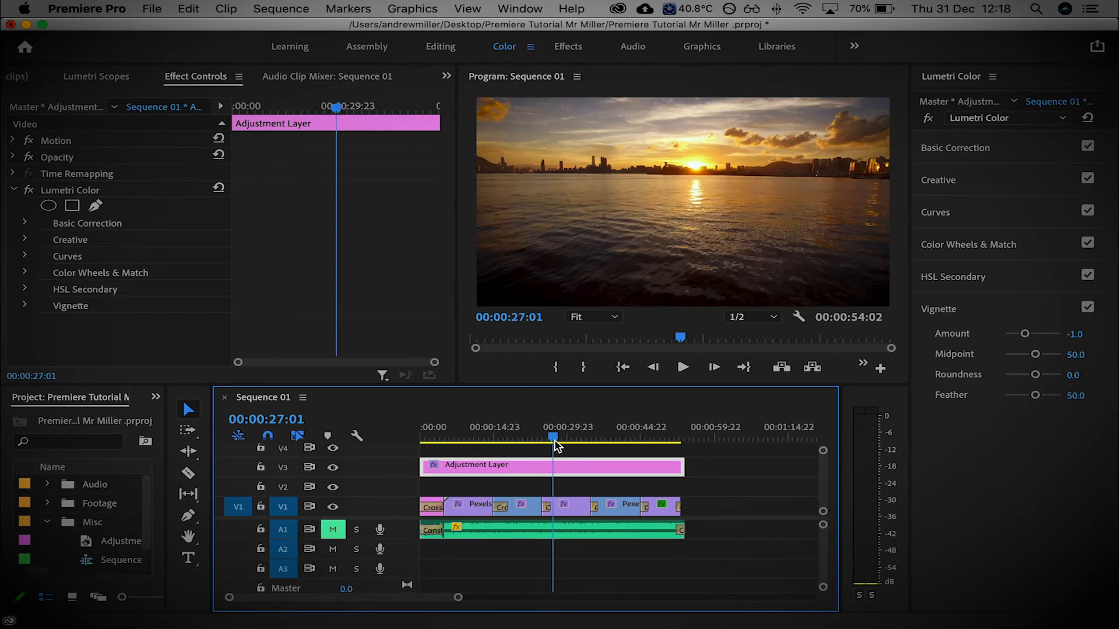
pyautogui.press('super+s')
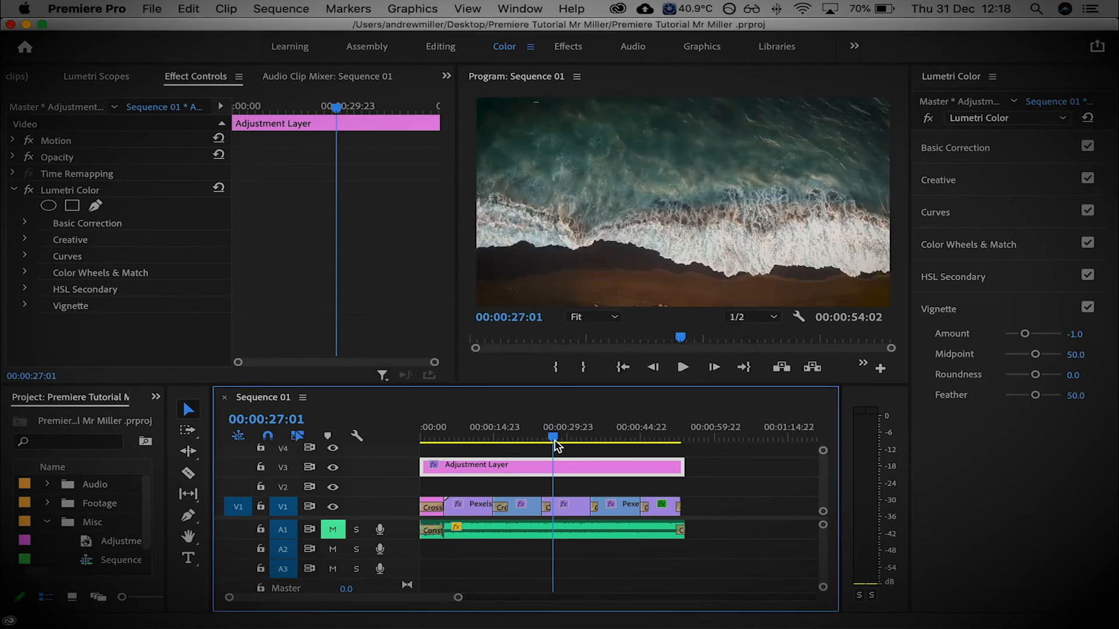
pyautogui.moveTo(553, 445); pyautogui.dragTo(603, 447)
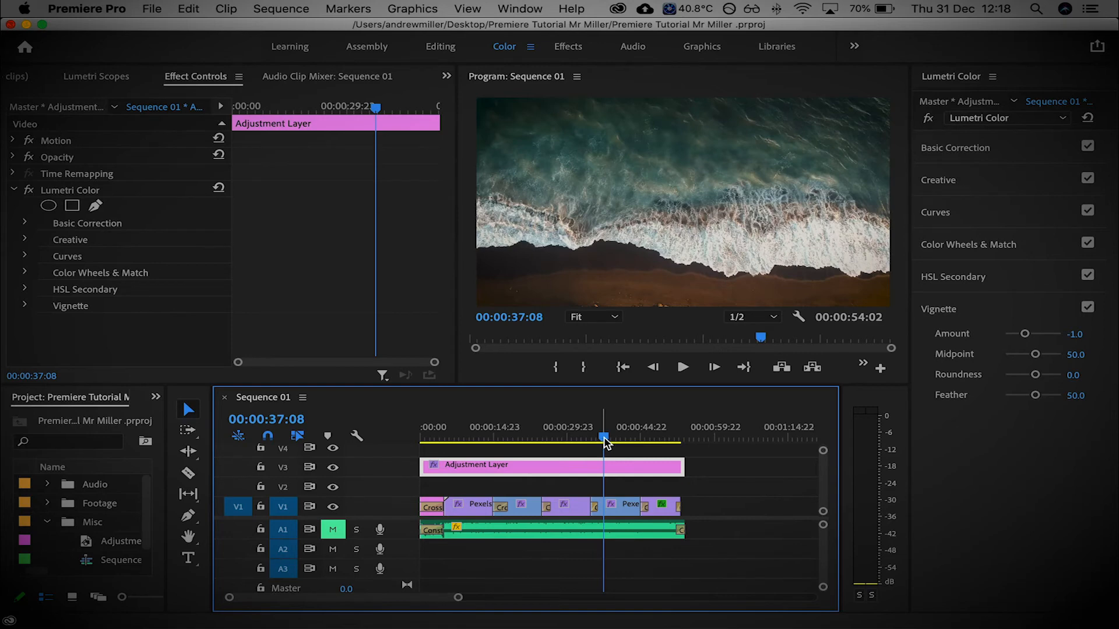
pyautogui.moveTo(606, 444); pyautogui.dragTo(653, 441)
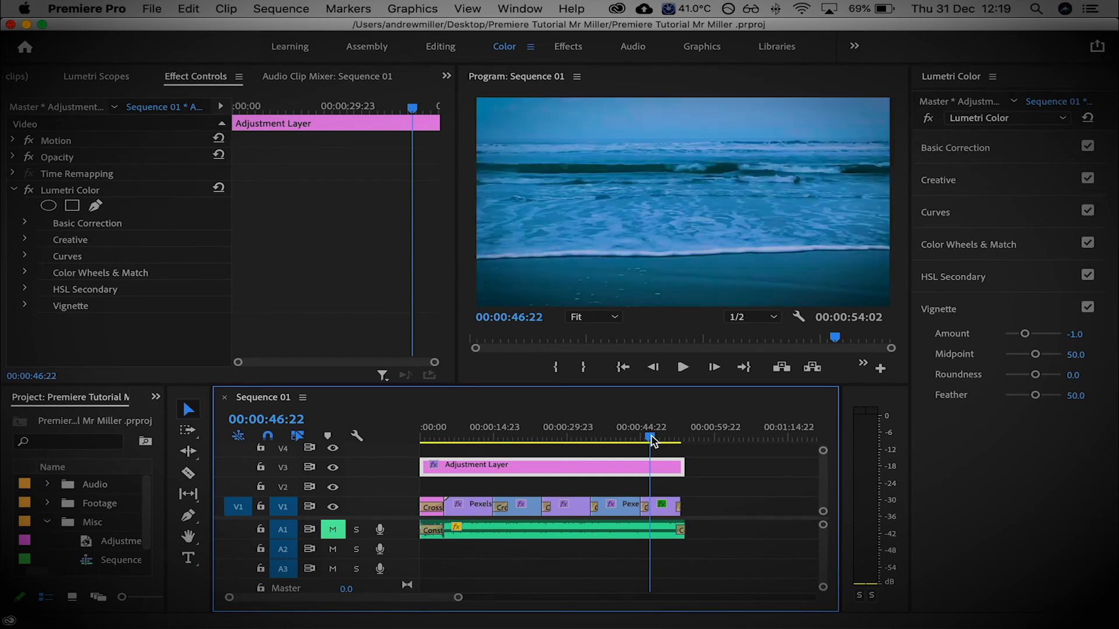
pyautogui.moveTo(653, 442); pyautogui.dragTo(658, 443)
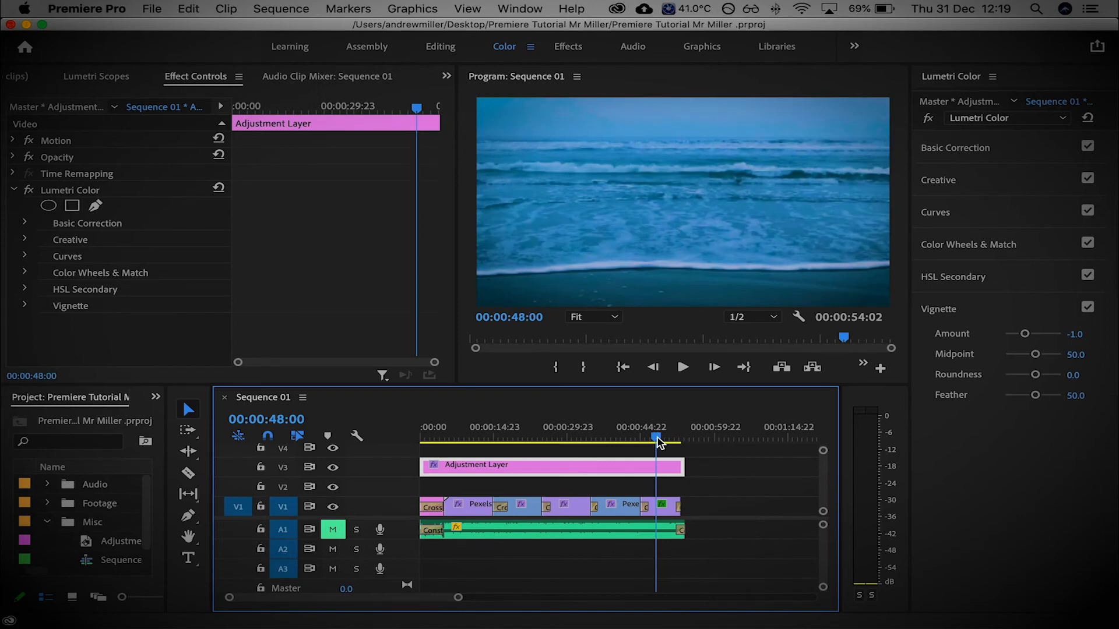
pyautogui.moveTo(658, 443); pyautogui.dragTo(651, 443)
pyautogui.press('Home')
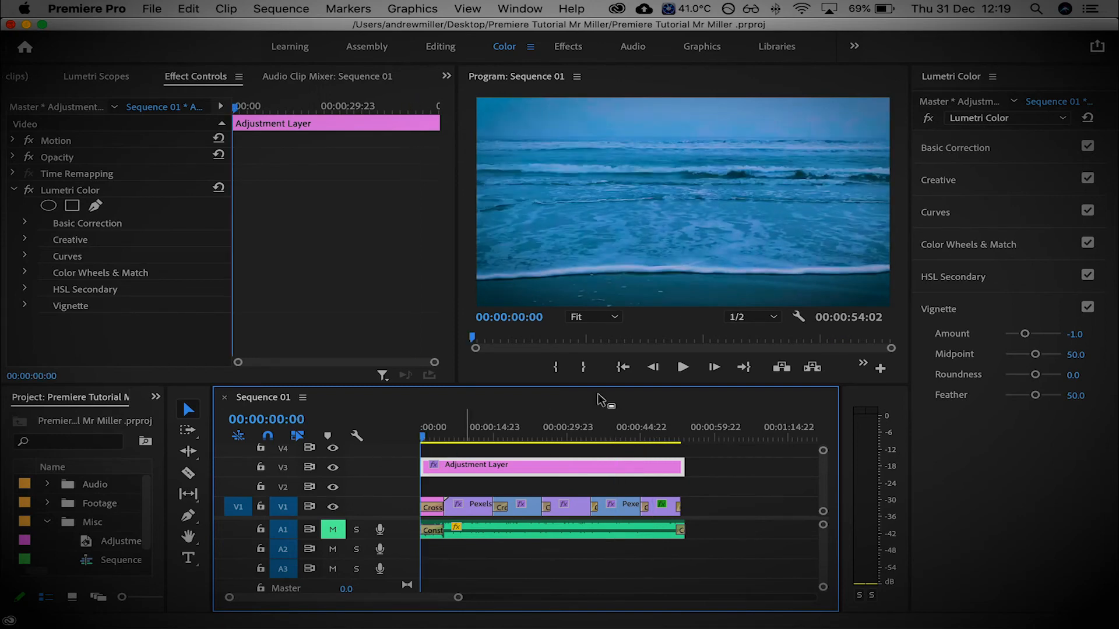
# Step: Try a temperature of -100 on the adjustment layer, check it on several clips and reset the temperature to 0
pyautogui.click(625, 438)
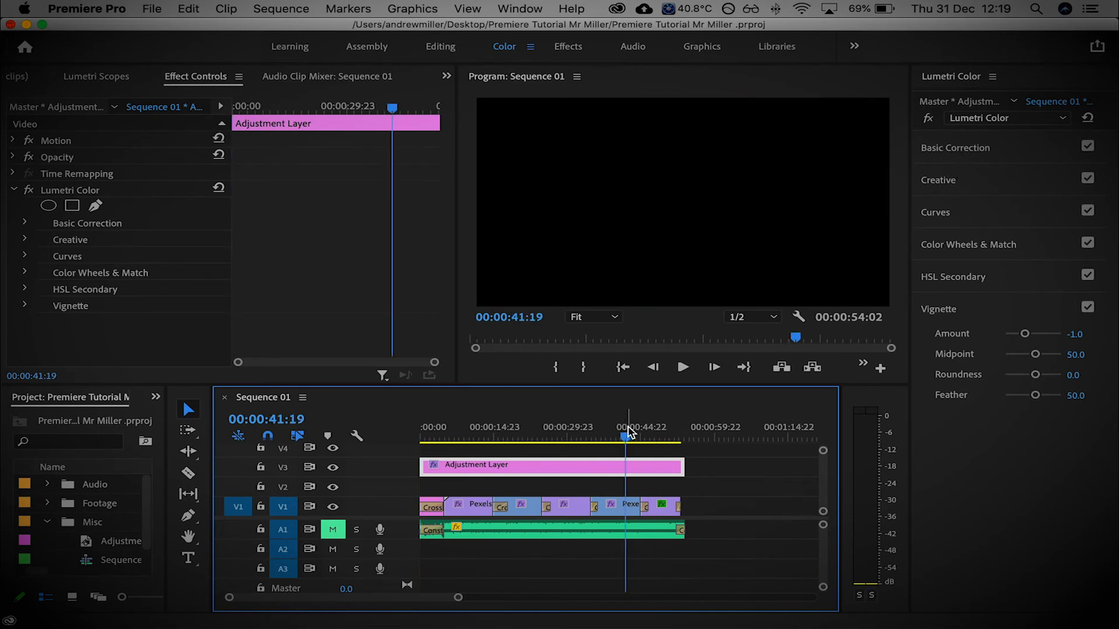
pyautogui.click(988, 148)
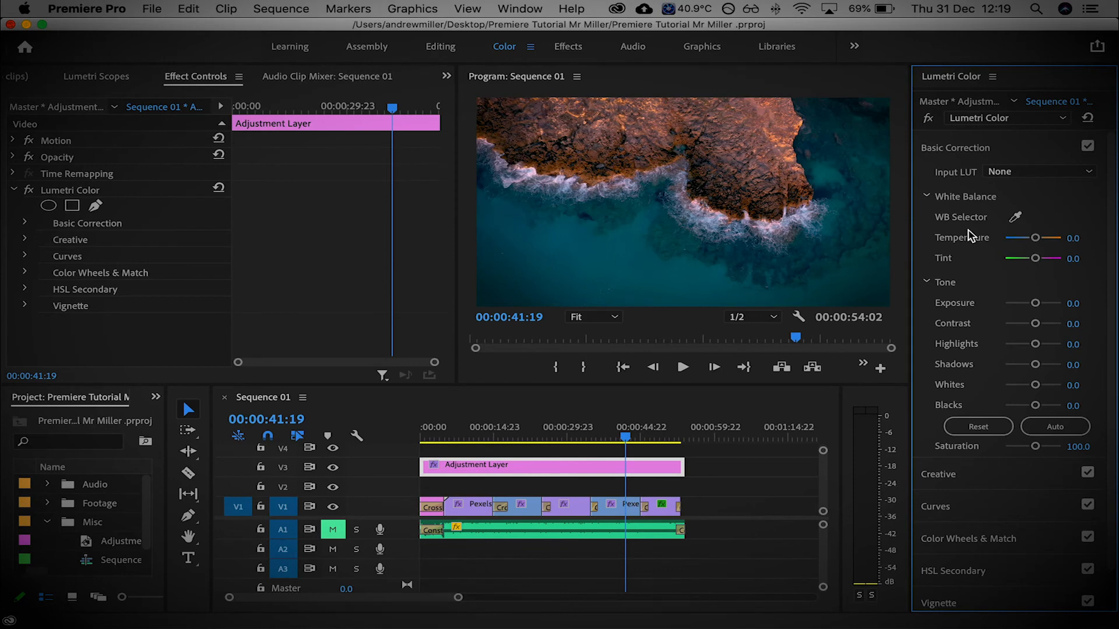
pyautogui.moveTo(1035, 238); pyautogui.dragTo(964, 242)
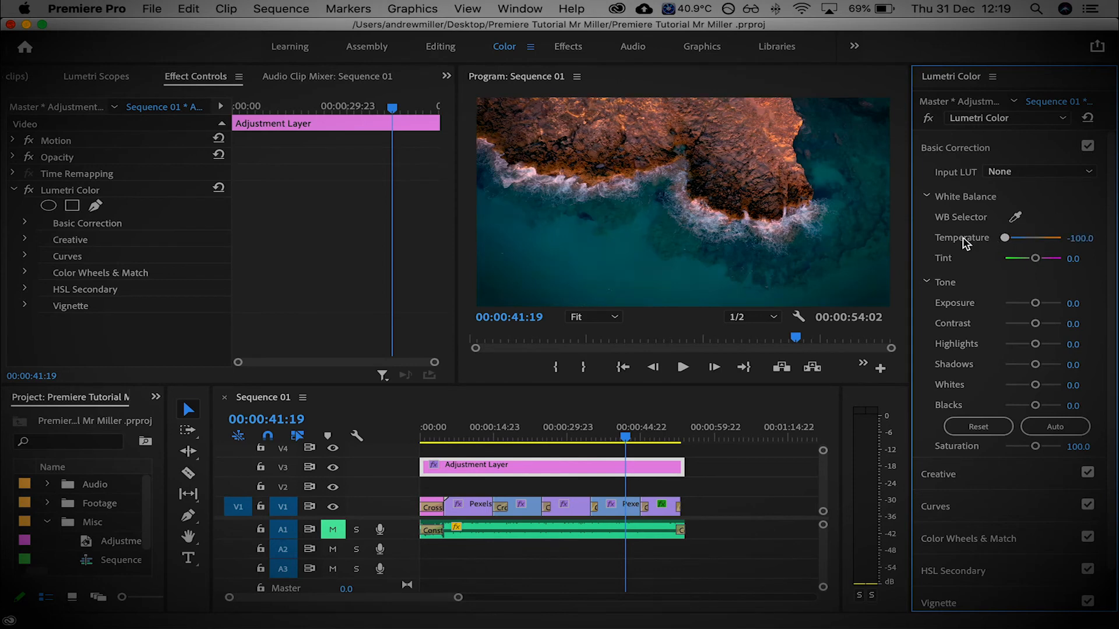
pyautogui.click(672, 431)
pyautogui.moveTo(673, 431); pyautogui.dragTo(558, 430)
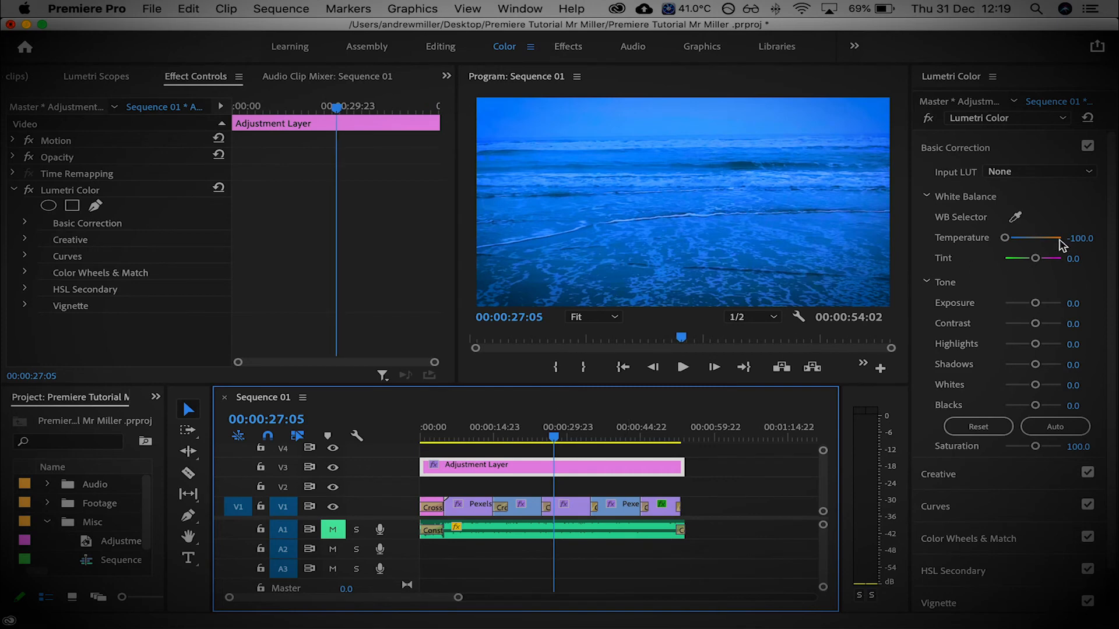
pyautogui.click(1079, 238)
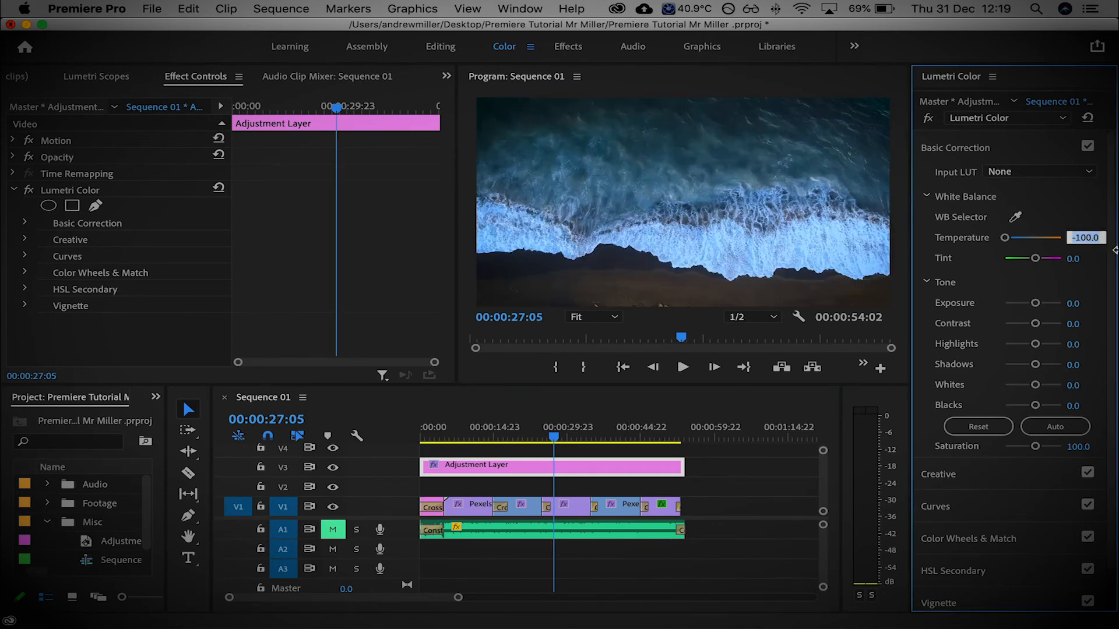
pyautogui.write('0')
pyautogui.press('Return')
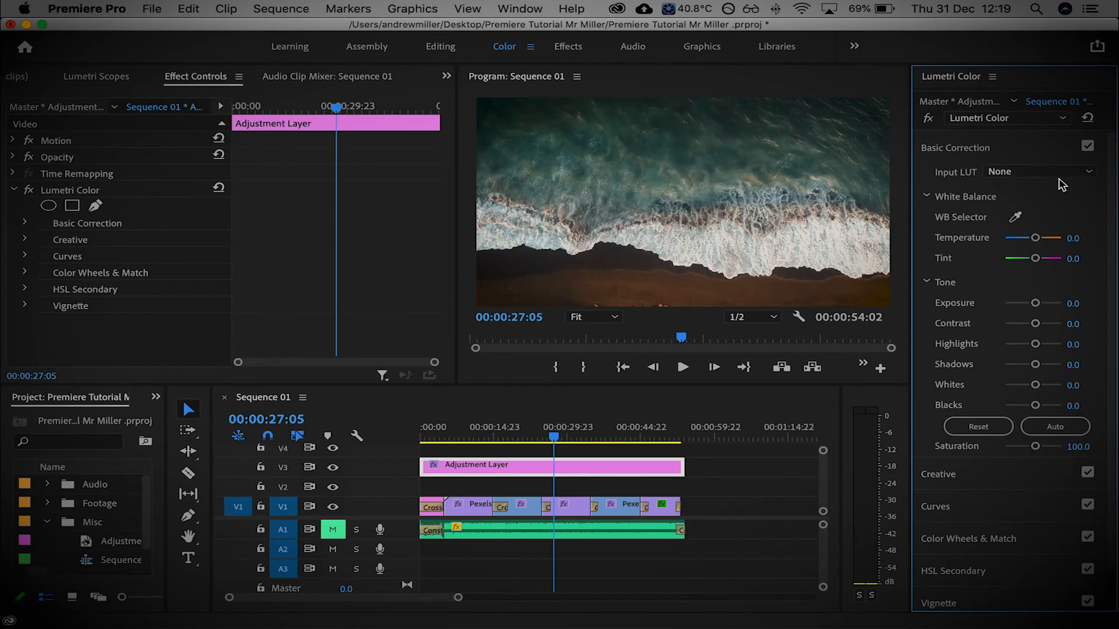
# Step: Try the ALEXA Default input LUT on the adjustment layer, check it near the sequence end and undo it
pyautogui.click(1059, 174)
pyautogui.click(1031, 272)
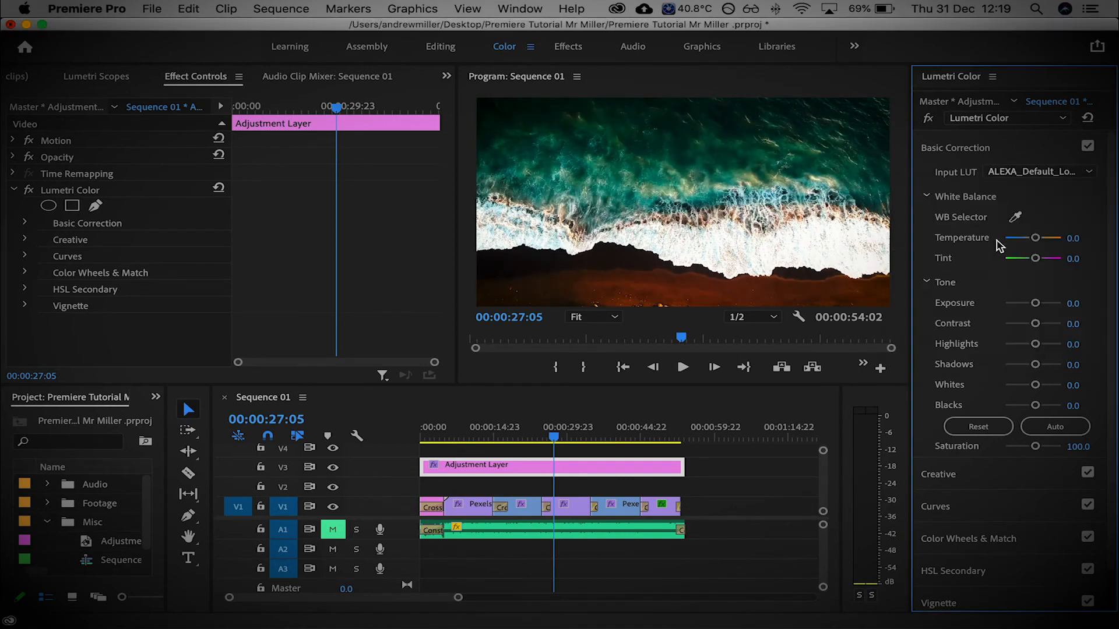
pyautogui.click(669, 438)
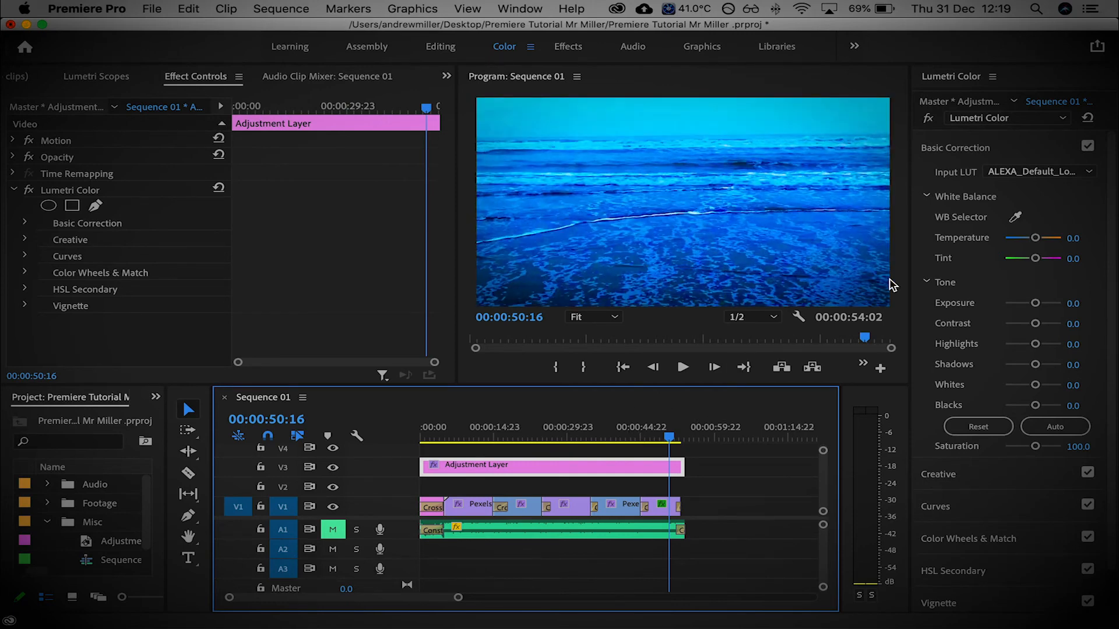
pyautogui.press('super+z')
# Step: Try the Monochrome Fuji ETERNA 250D Kodak 2395 creative look on the adjustment layer and undo it
pyautogui.click(961, 153)
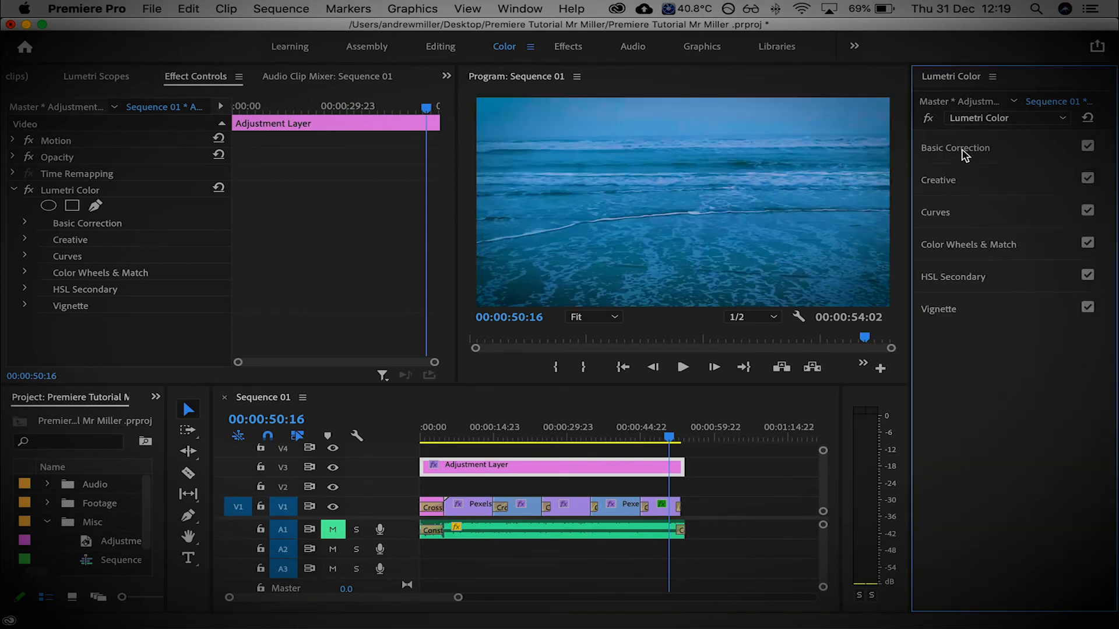
pyautogui.click(960, 182)
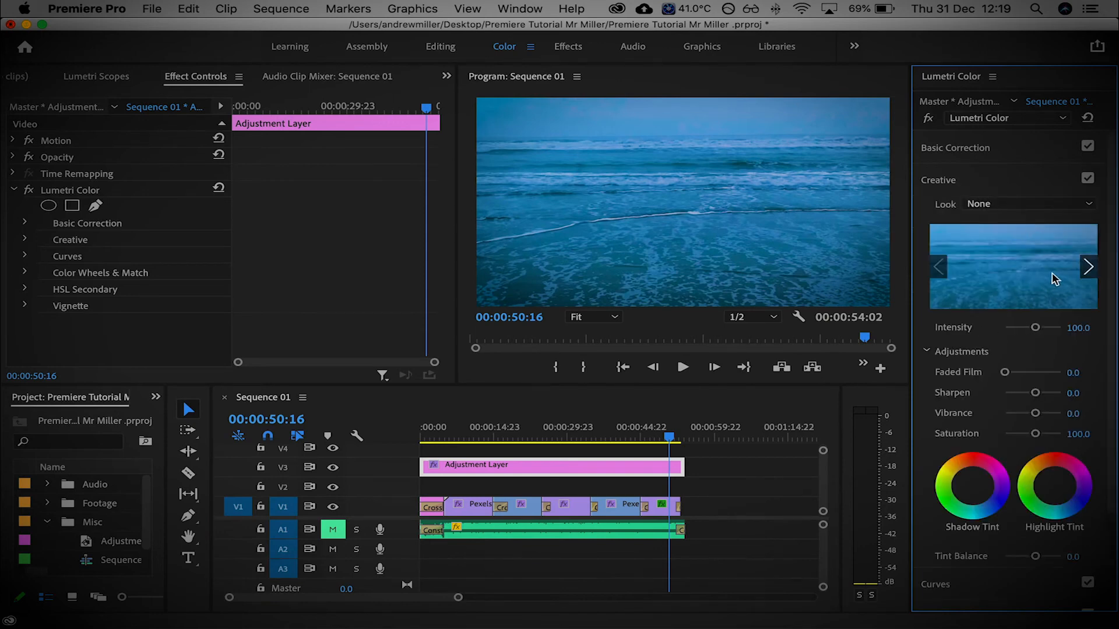
pyautogui.click(1003, 203)
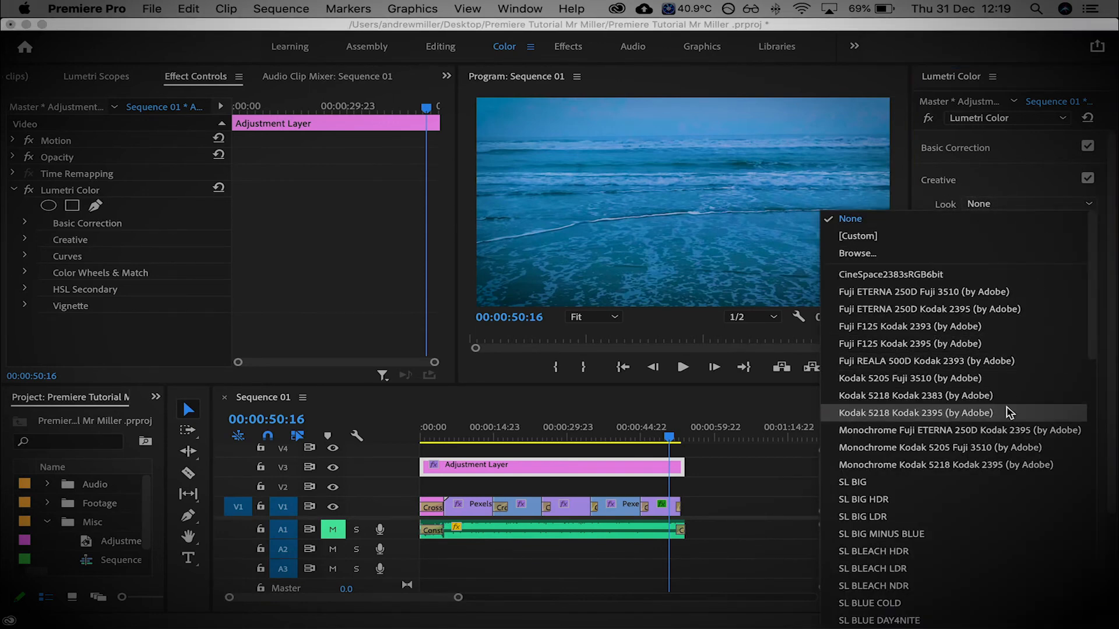
pyautogui.click(934, 431)
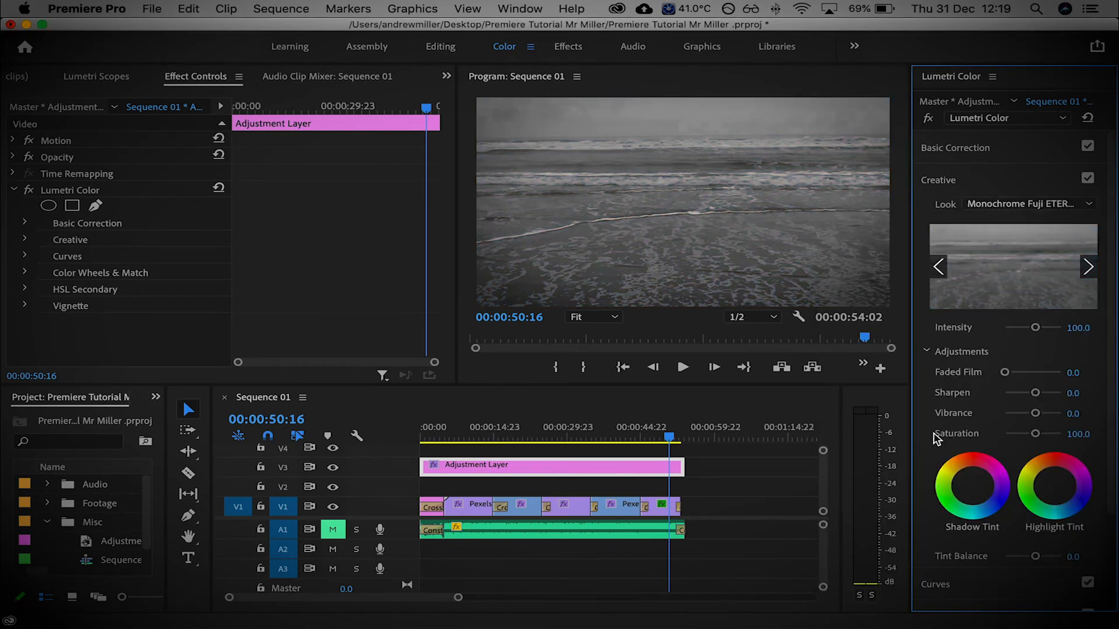
pyautogui.press('super+z')
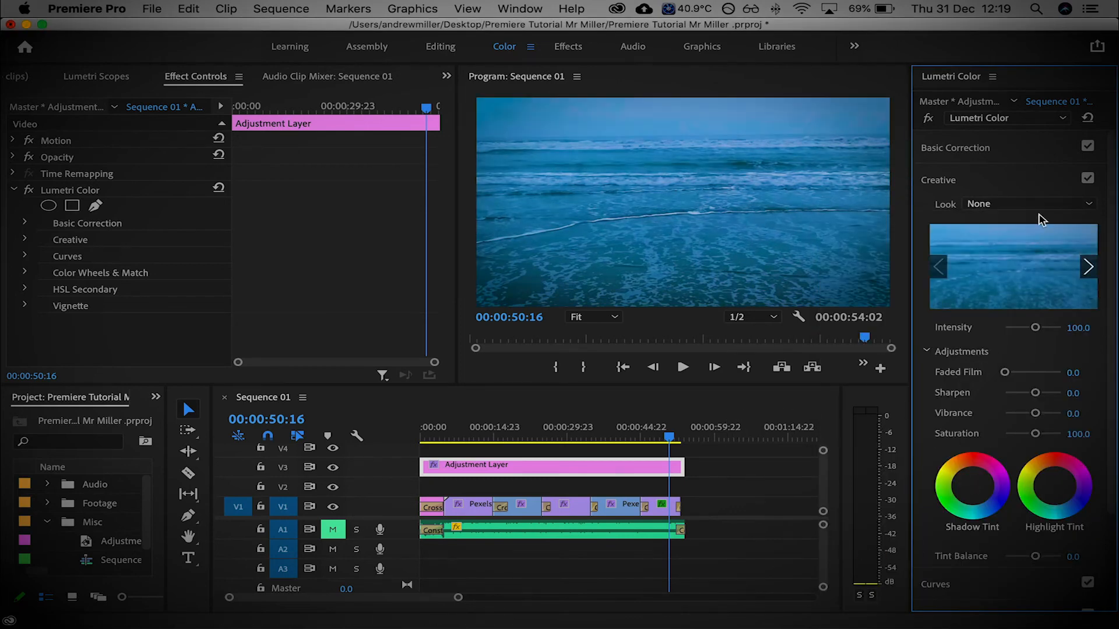
# Step: Apply the Kodak 5218 Kodak 2395 creative look, review it on the clips and return to the sequence start in the Editing workspace
pyautogui.click(1040, 205)
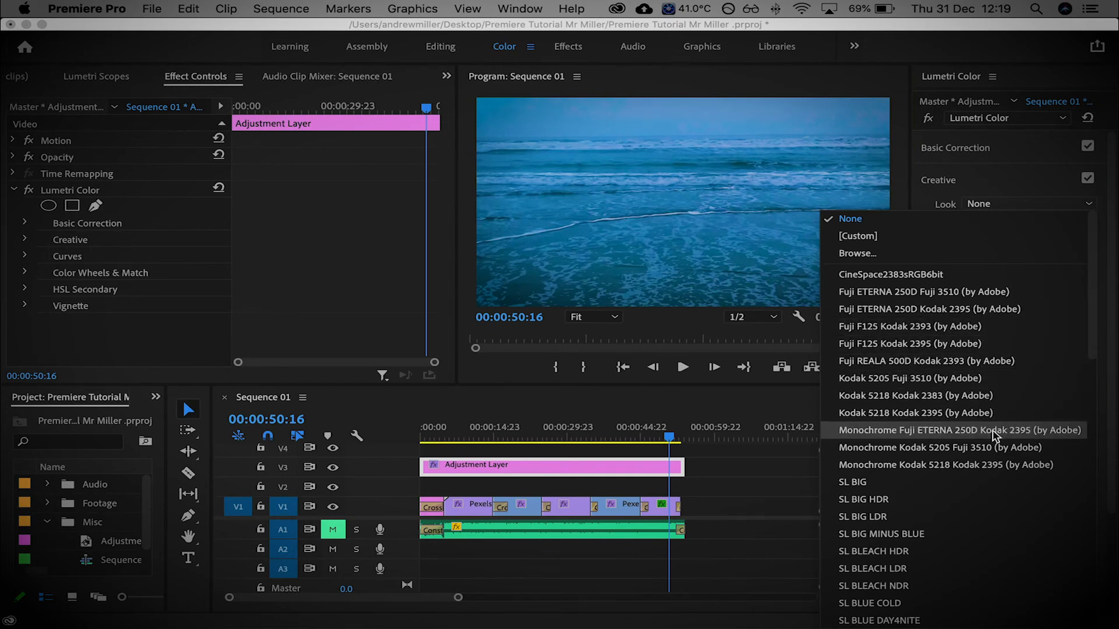
pyautogui.click(935, 413)
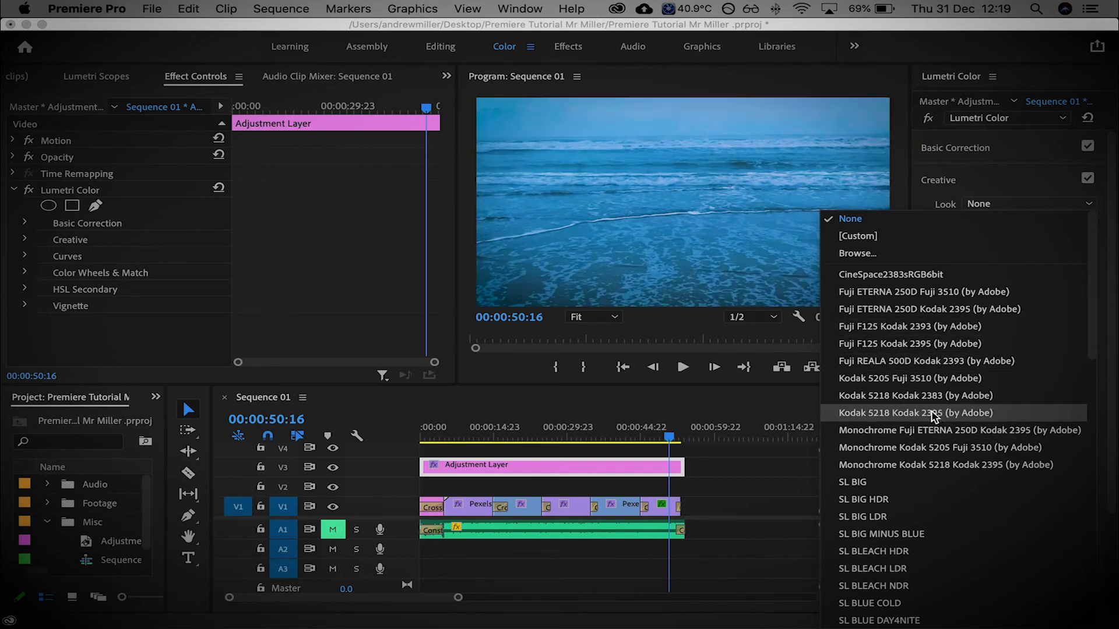
pyautogui.click(622, 421)
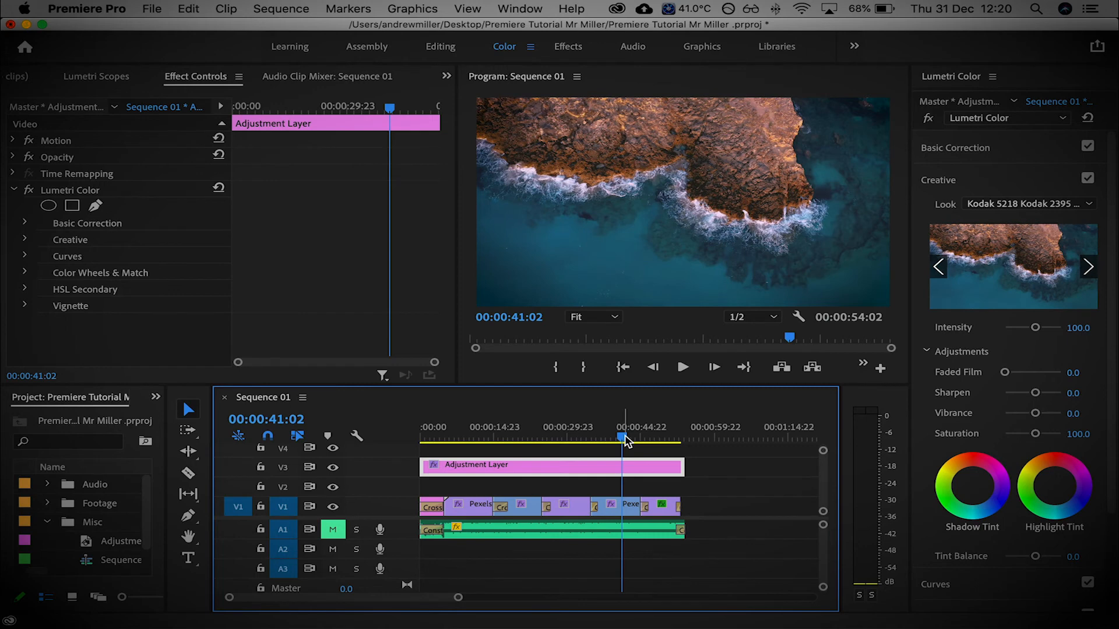
pyautogui.moveTo(623, 431); pyautogui.dragTo(379, 437)
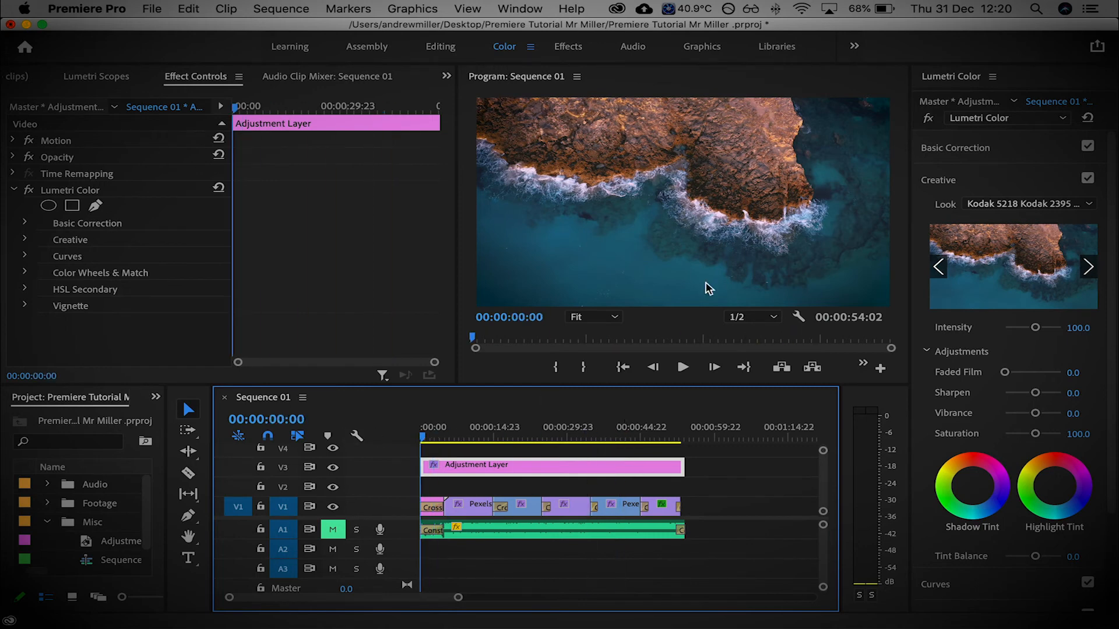
pyautogui.click(440, 47)
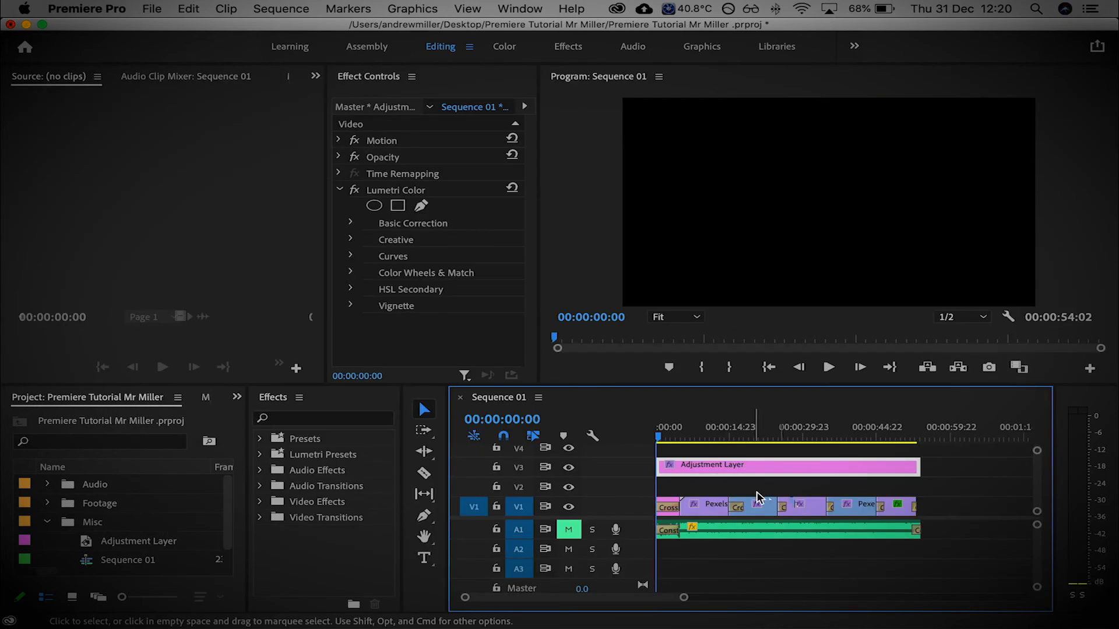
# Step: Save the project
pyautogui.press('super+s')
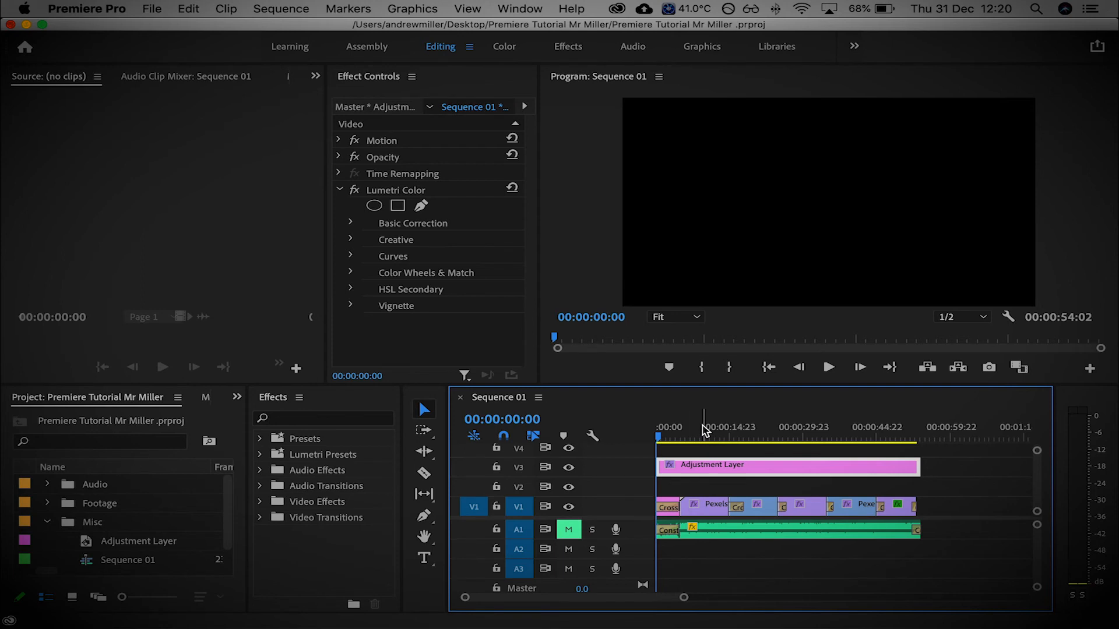
pyautogui.moveTo(900, 468)
pyautogui.mouseDown()
pyautogui.moveTo(778, 464)
pyautogui.moveTo(915, 462)
pyautogui.mouseUp()
# Step: Try the Mosaic effect from the Stylize video effects on the adjustment layer and check it on the ocean waves clip
pyautogui.click(260, 502)
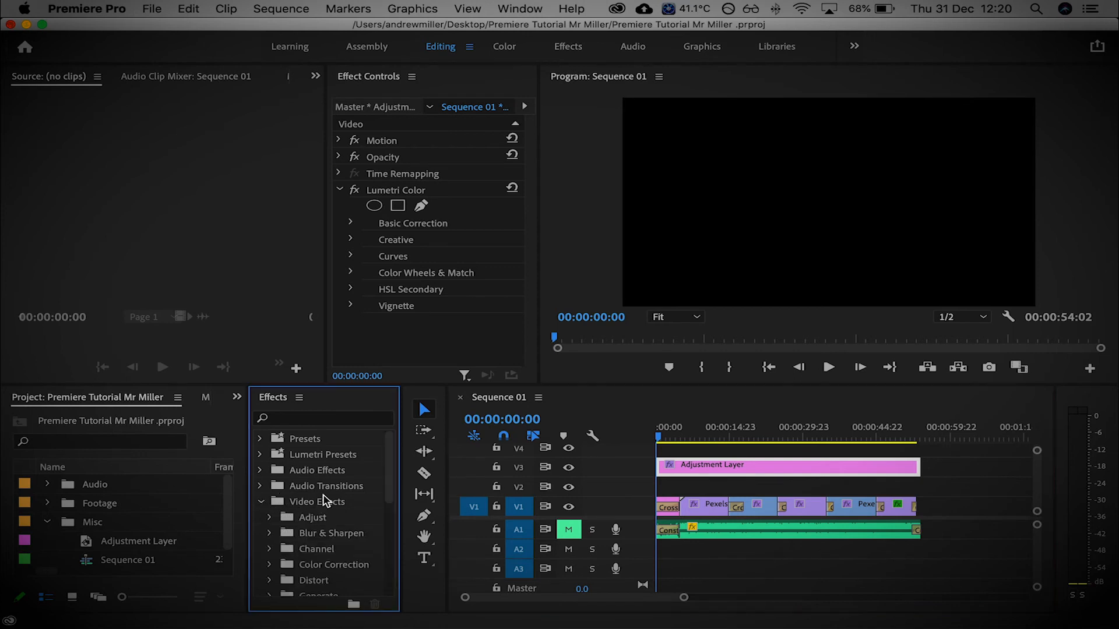
pyautogui.scroll(-2, 325, 501)
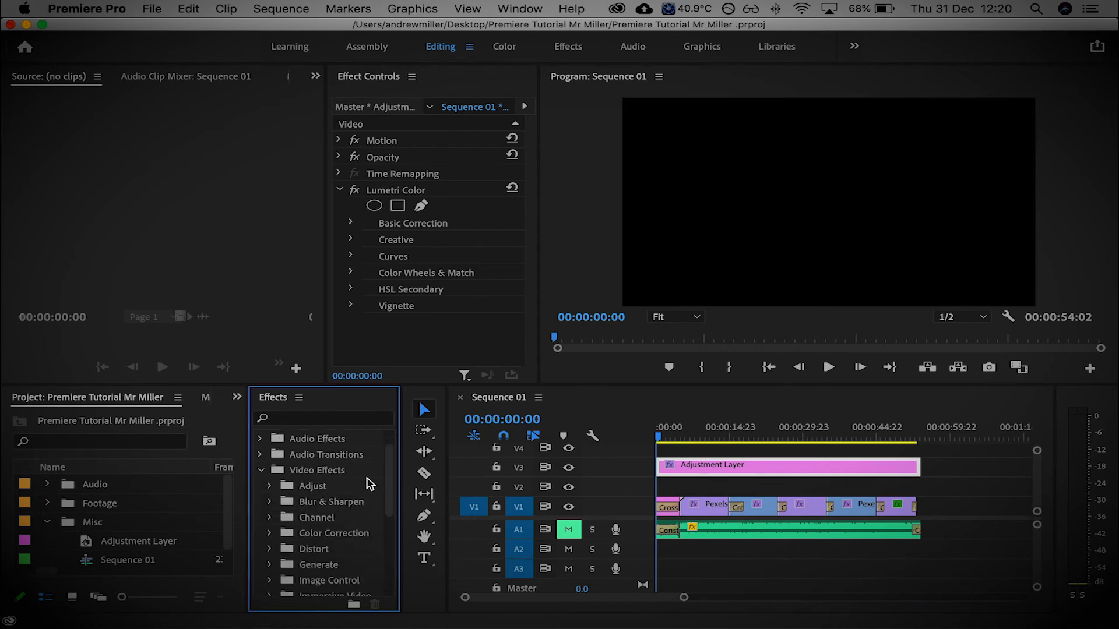
pyautogui.scroll(-1, 368, 483)
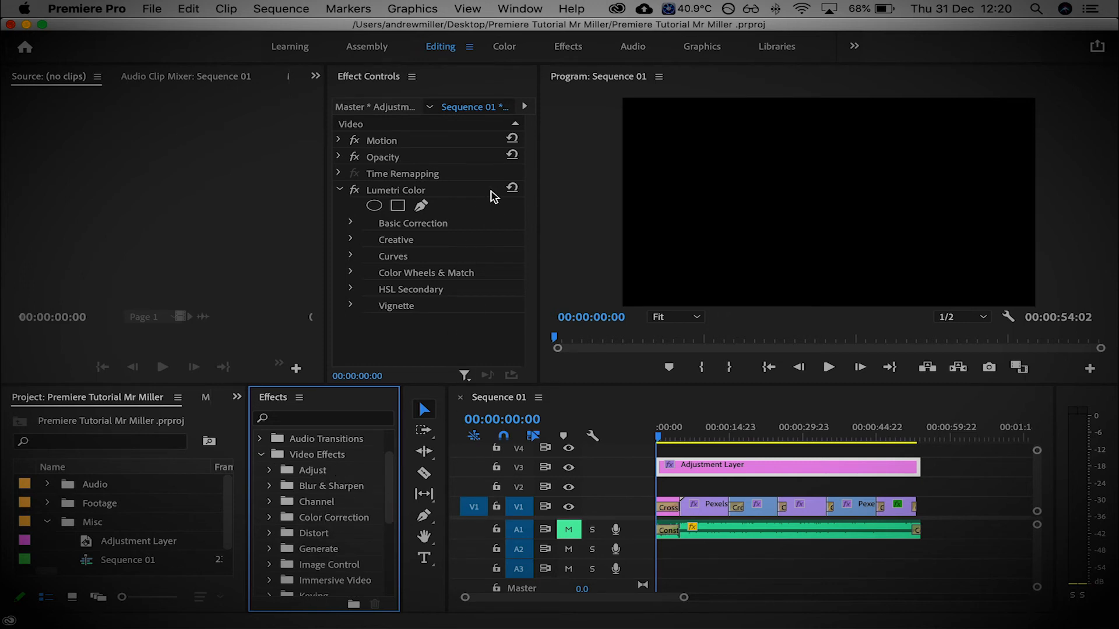
pyautogui.scroll(-4, 321, 524)
pyautogui.scroll(-5, 338, 520)
pyautogui.scroll(-2, 345, 519)
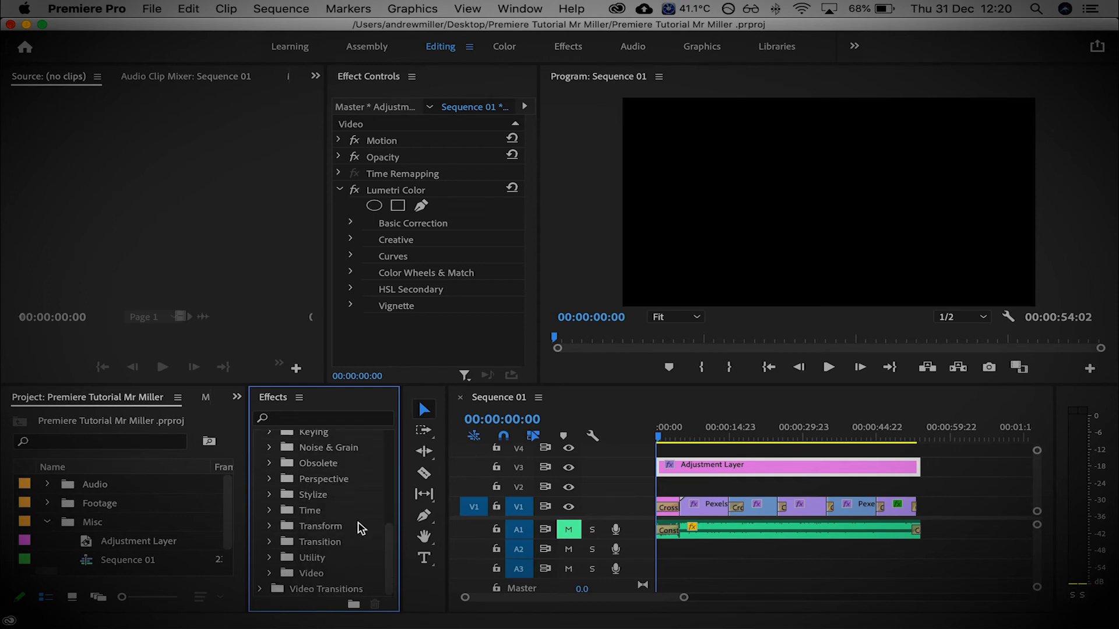
pyautogui.click(269, 496)
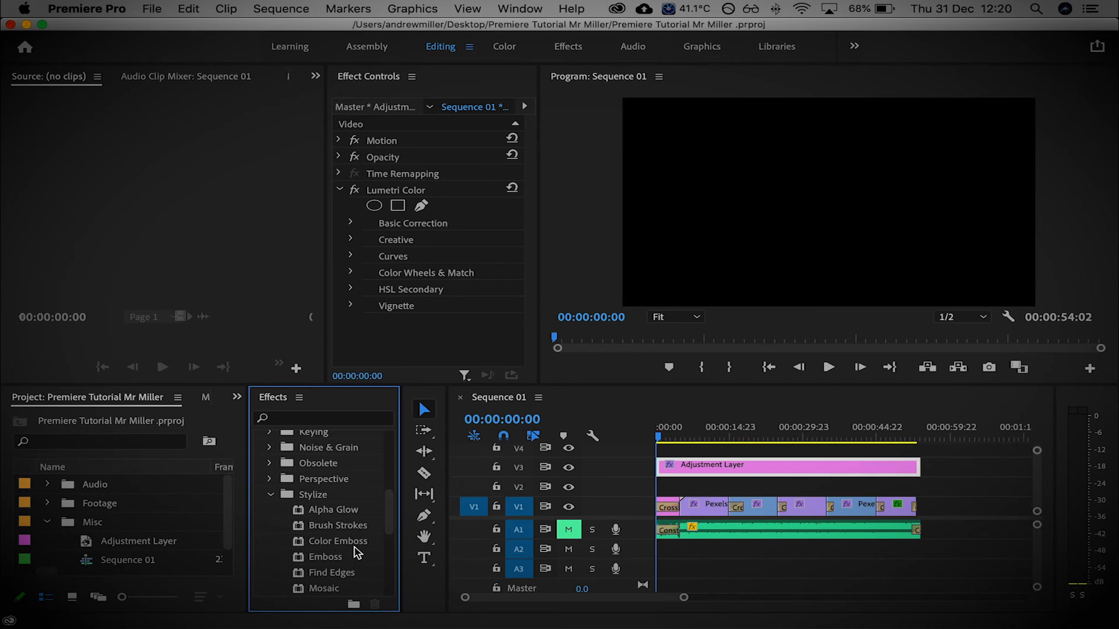
pyautogui.scroll(-4, 357, 552)
pyautogui.moveTo(324, 532); pyautogui.dragTo(715, 457)
pyautogui.click(705, 436)
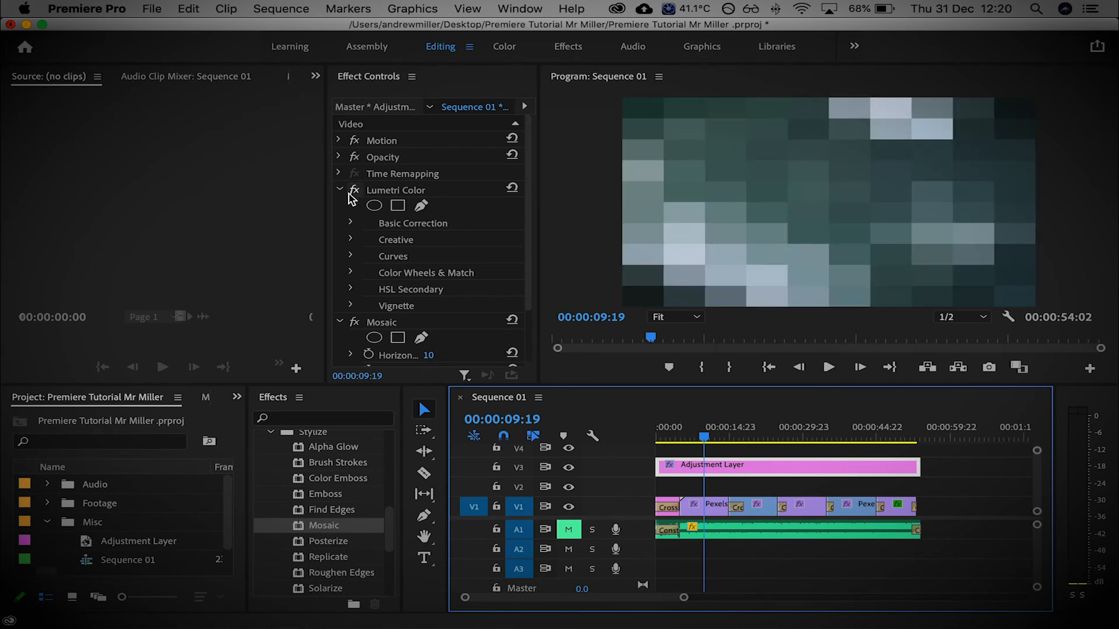
# Step: Compare the picture with the Mosaic effect off and on, and remove Mosaic from the adjustment layer
pyautogui.click(341, 189)
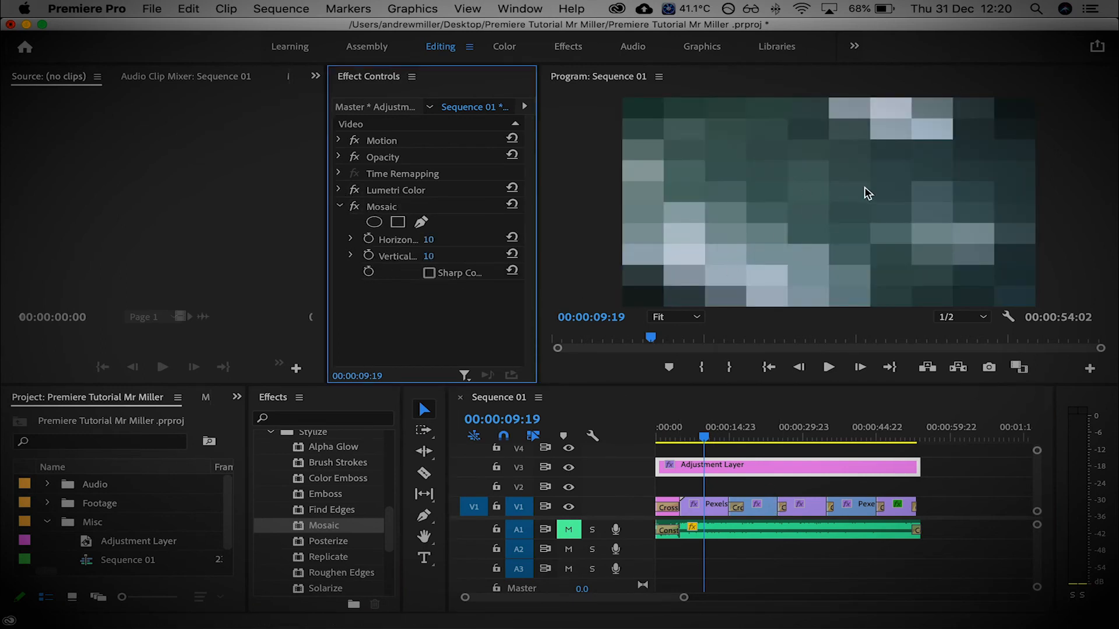
pyautogui.click(354, 206)
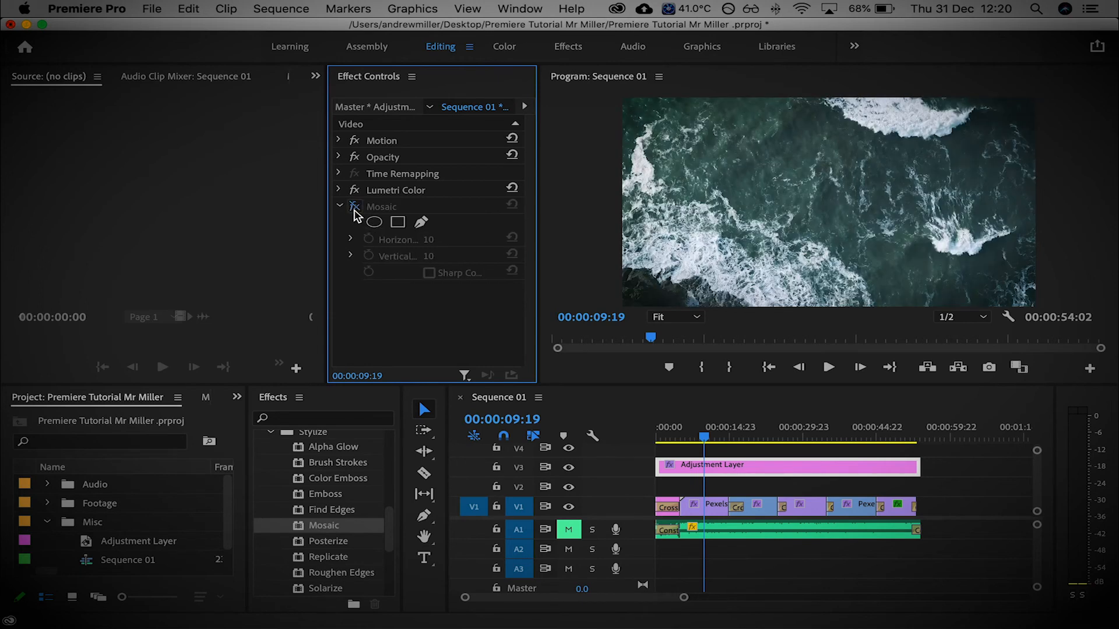
pyautogui.click(354, 208)
pyautogui.click(389, 209)
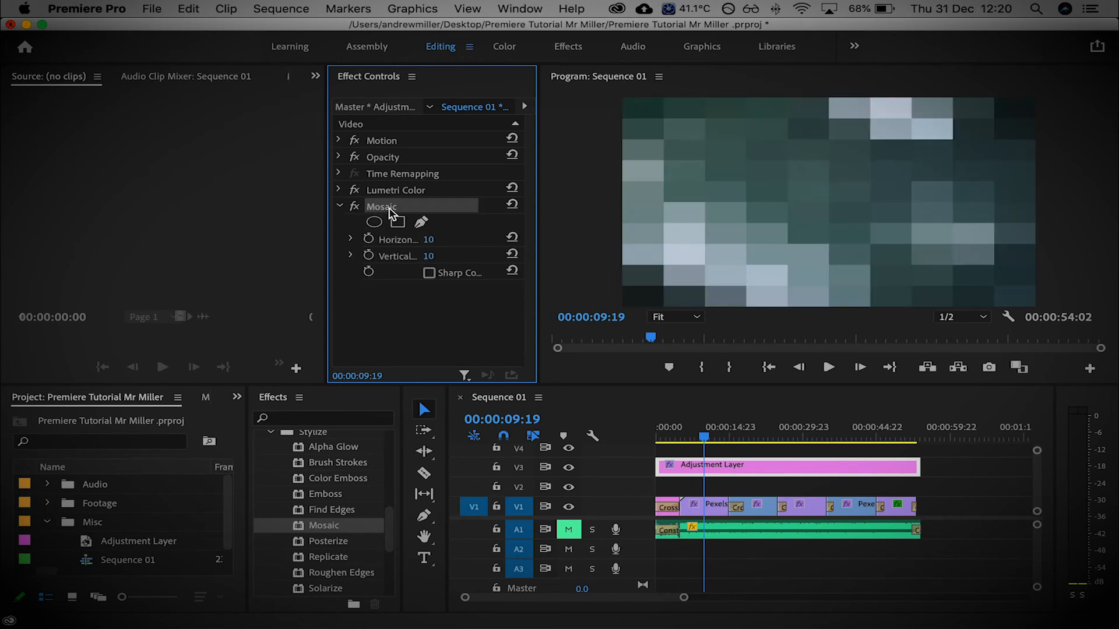
pyautogui.press('Delete')
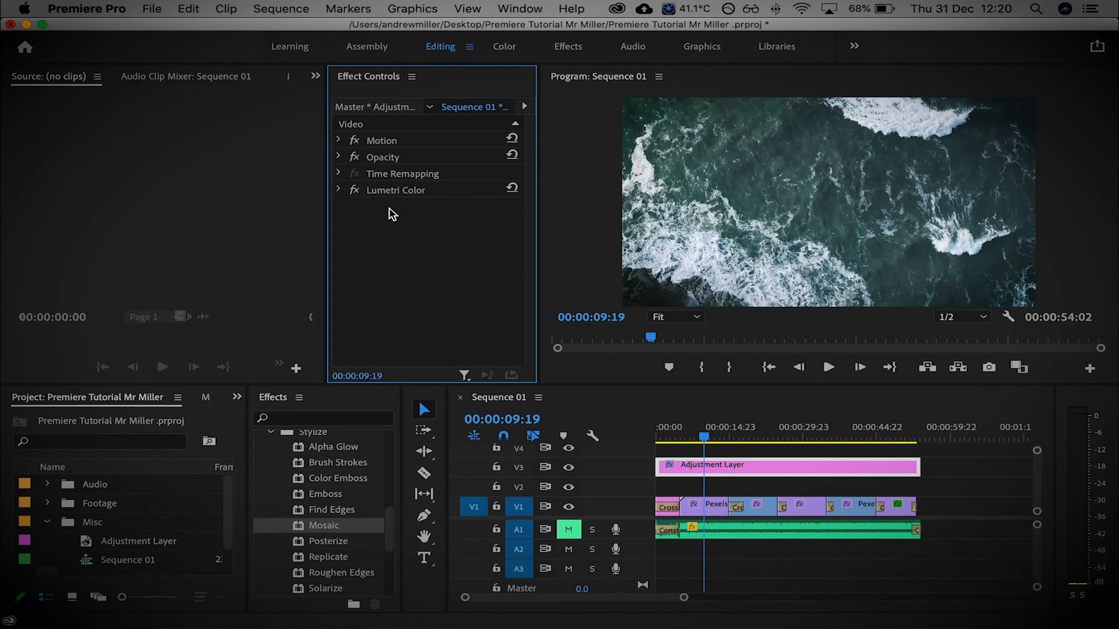
# Step: Try the Emboss effect on the adjustment layer and remove it
pyautogui.moveTo(324, 494); pyautogui.dragTo(711, 466)
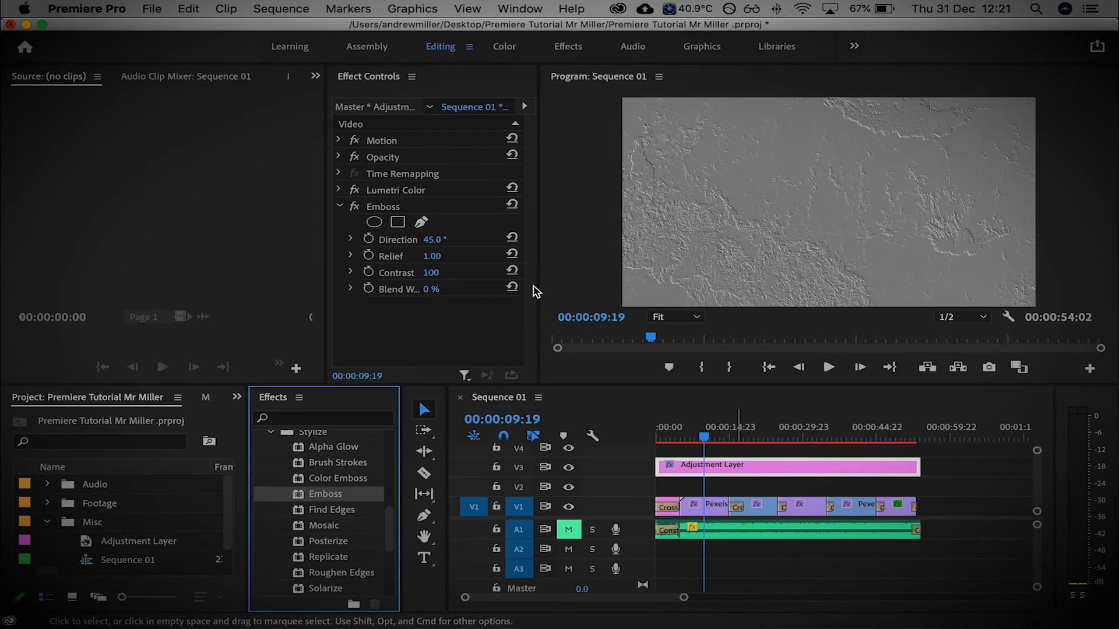
pyautogui.click(405, 211)
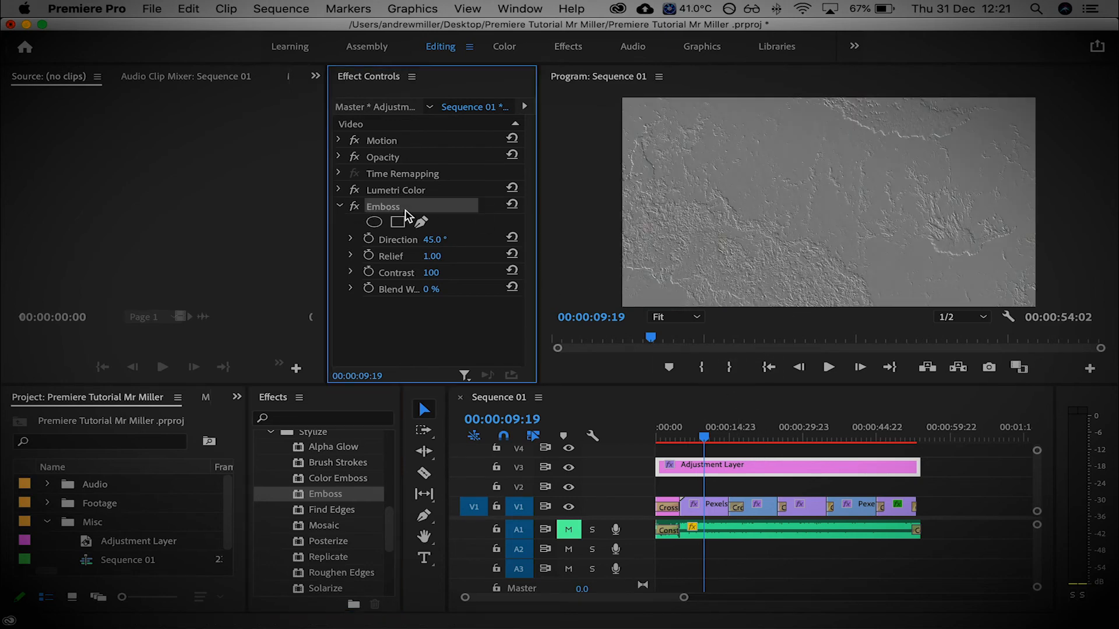
pyautogui.press('Delete')
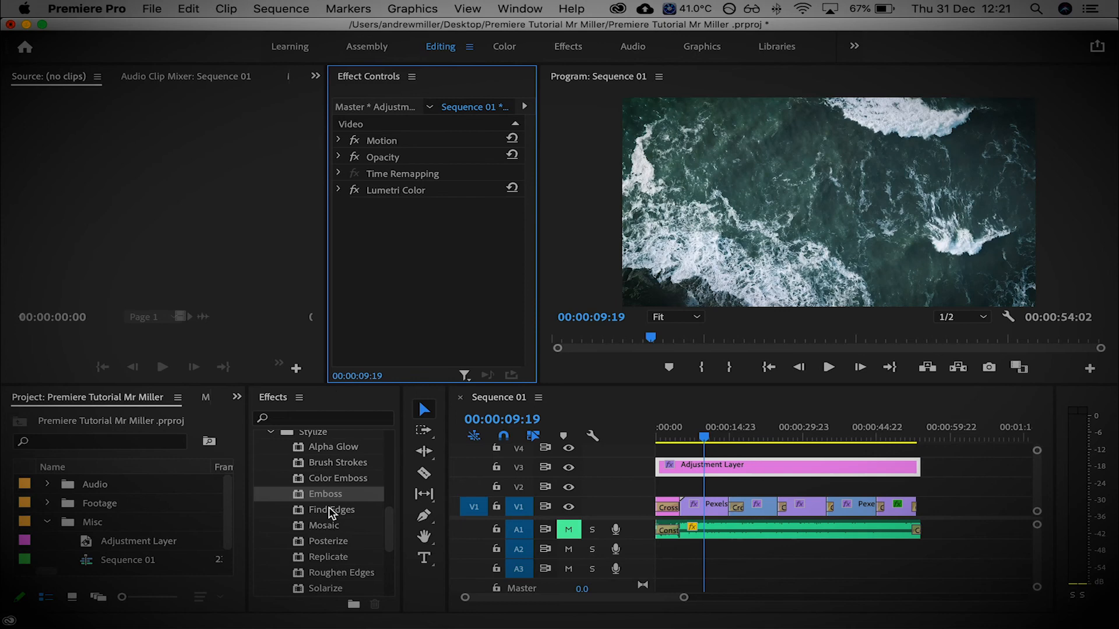
# Step: Try the Sharpen effect from the Blur & Sharpen video effects on the adjustment layer
pyautogui.scroll(1, 319, 489)
pyautogui.click(271, 448)
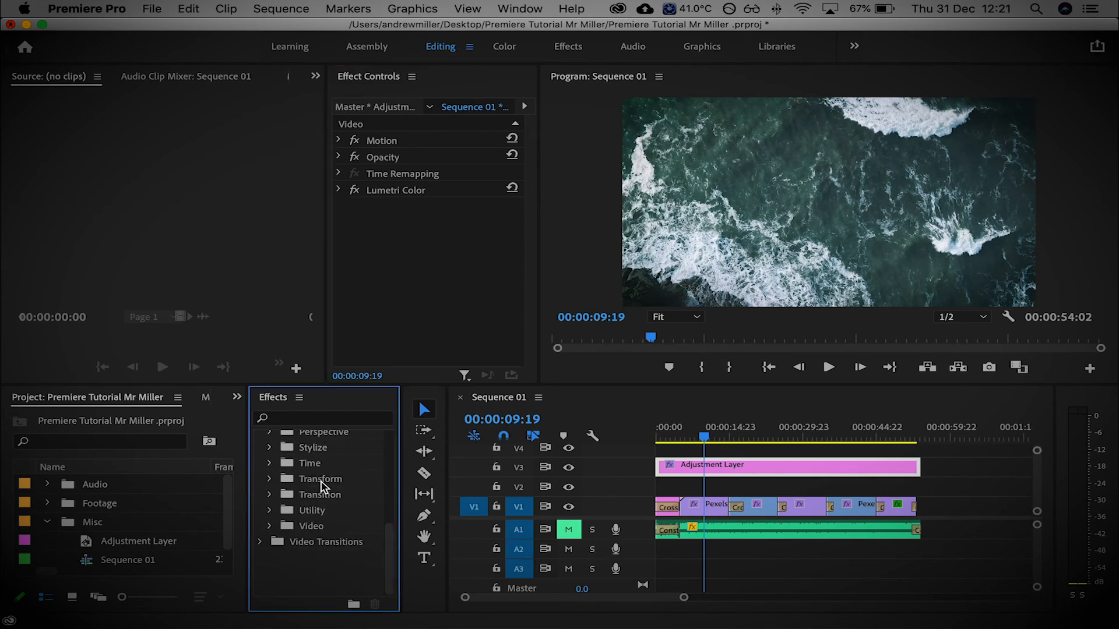
pyautogui.scroll(6, 328, 486)
pyautogui.scroll(3, 330, 488)
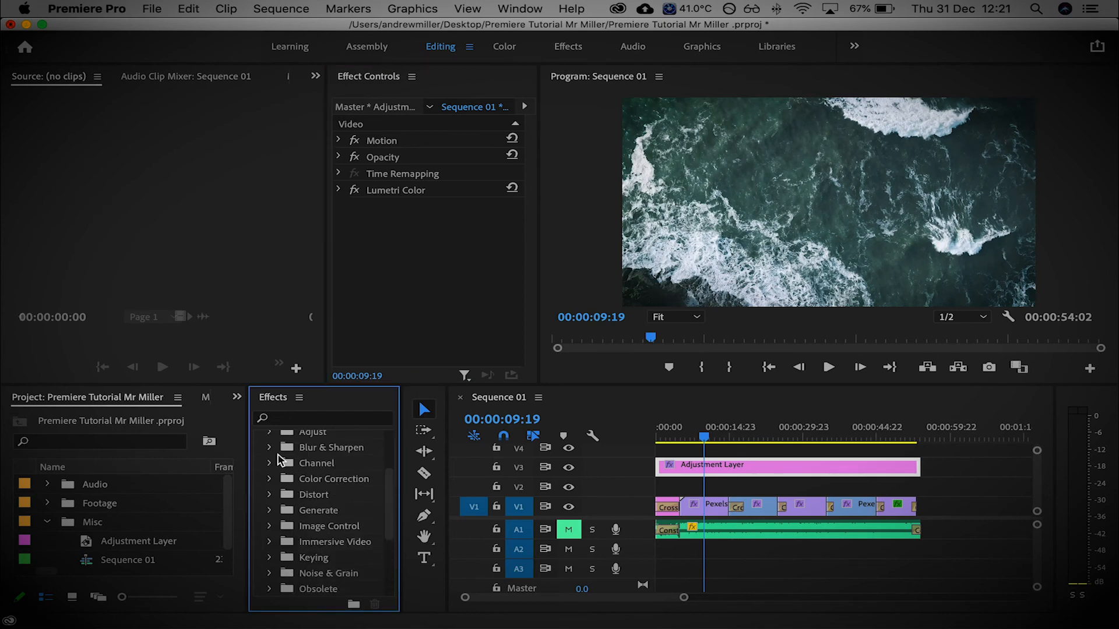
pyautogui.click(269, 448)
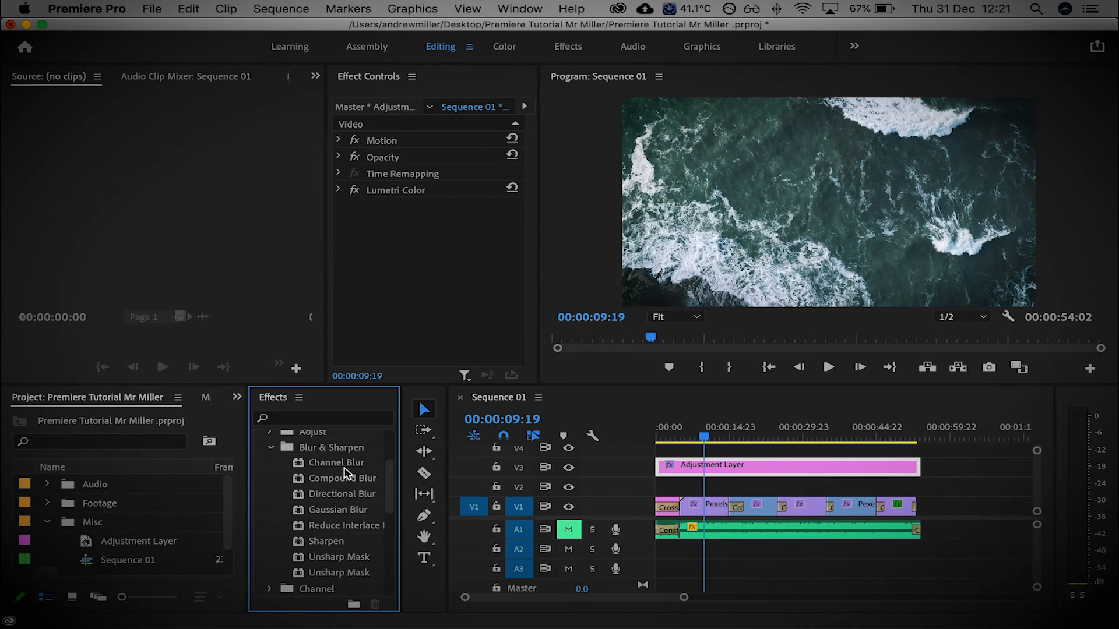
pyautogui.moveTo(323, 537); pyautogui.dragTo(703, 466)
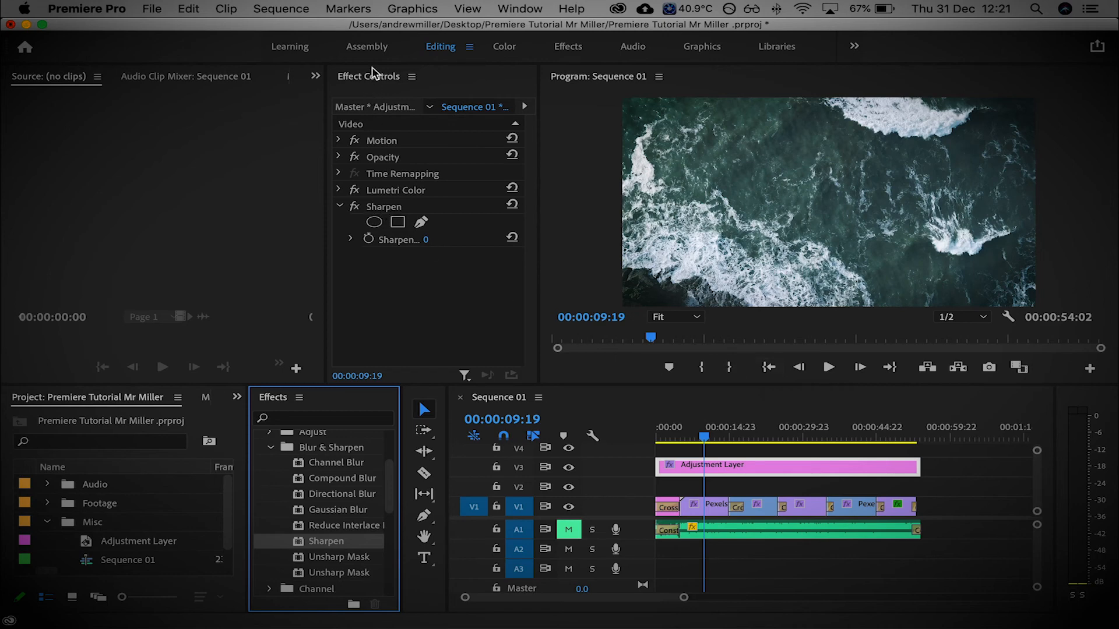
# Step: Set the Sharpen amount to 100, check it on the sunset clip and remove the effect from the adjustment layer
pyautogui.click(512, 7)
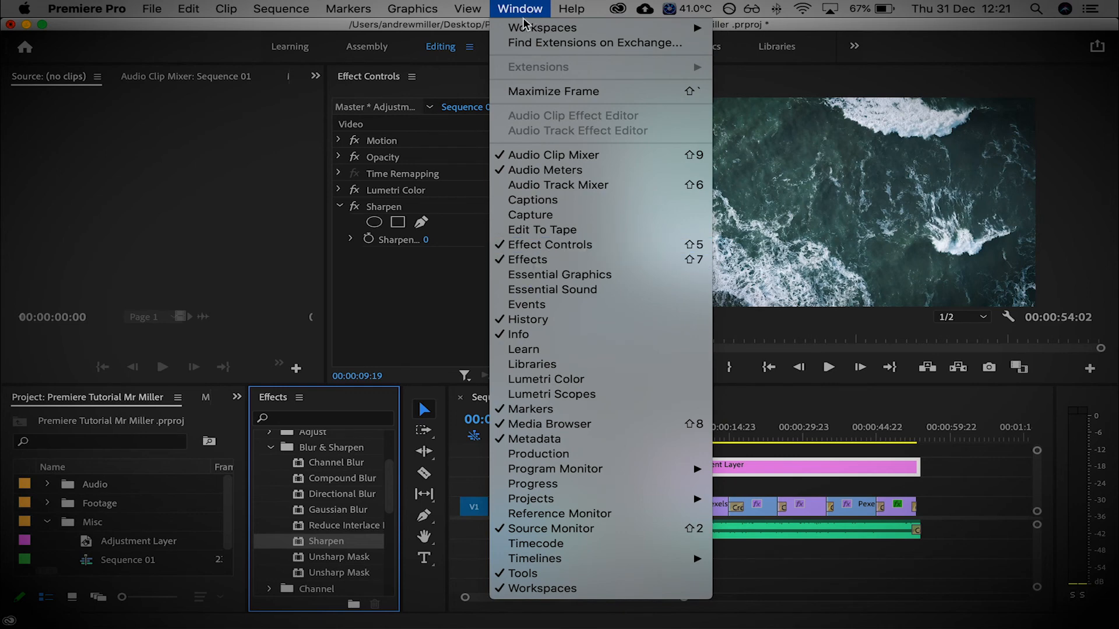
pyautogui.moveTo(582, 27)
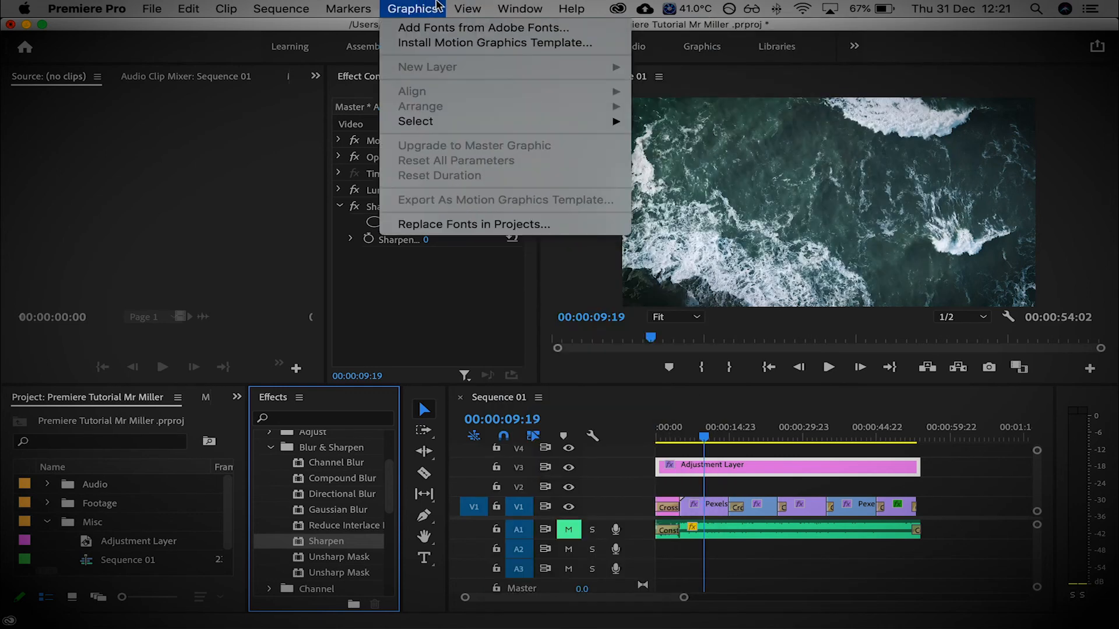
pyautogui.click(506, 4)
pyautogui.click(426, 240)
pyautogui.write('100')
pyautogui.press('Return')
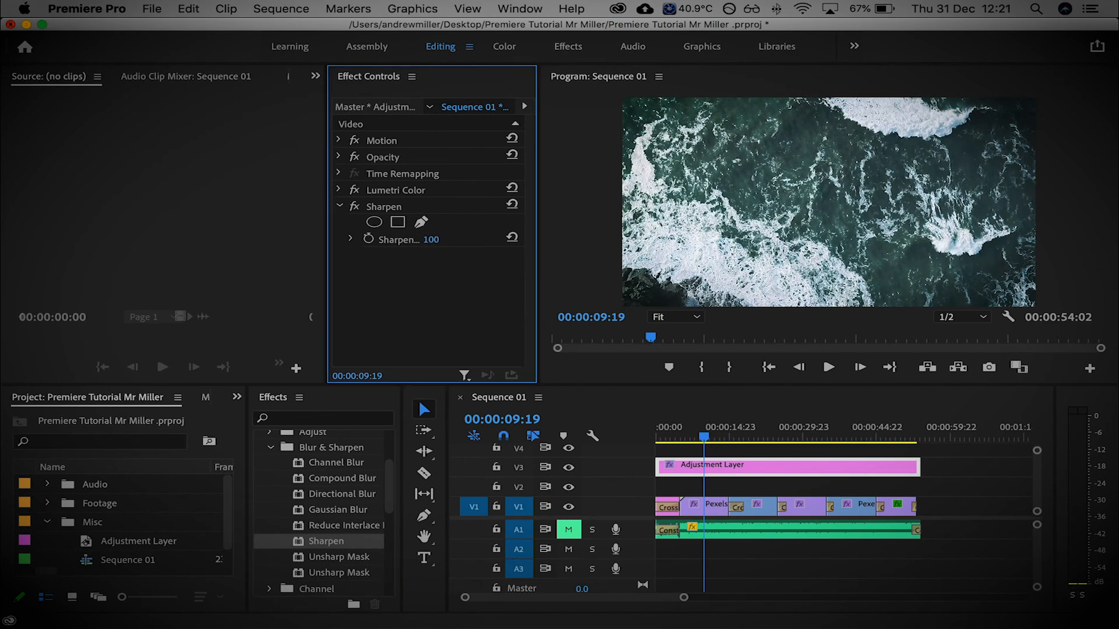
pyautogui.click(761, 424)
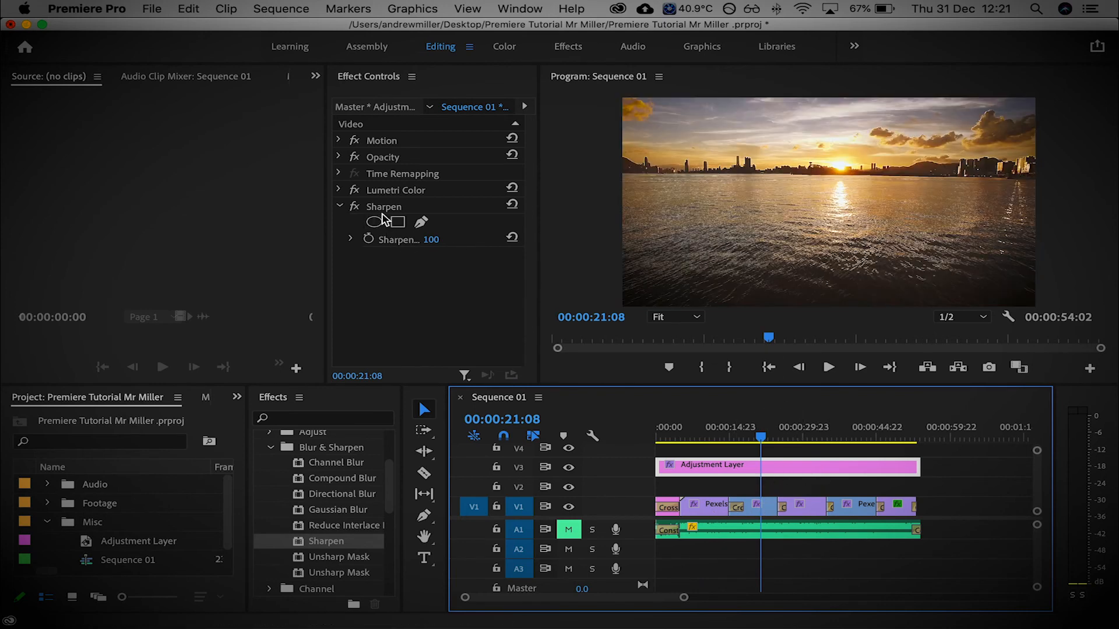
pyautogui.click(380, 211)
pyautogui.press('Delete')
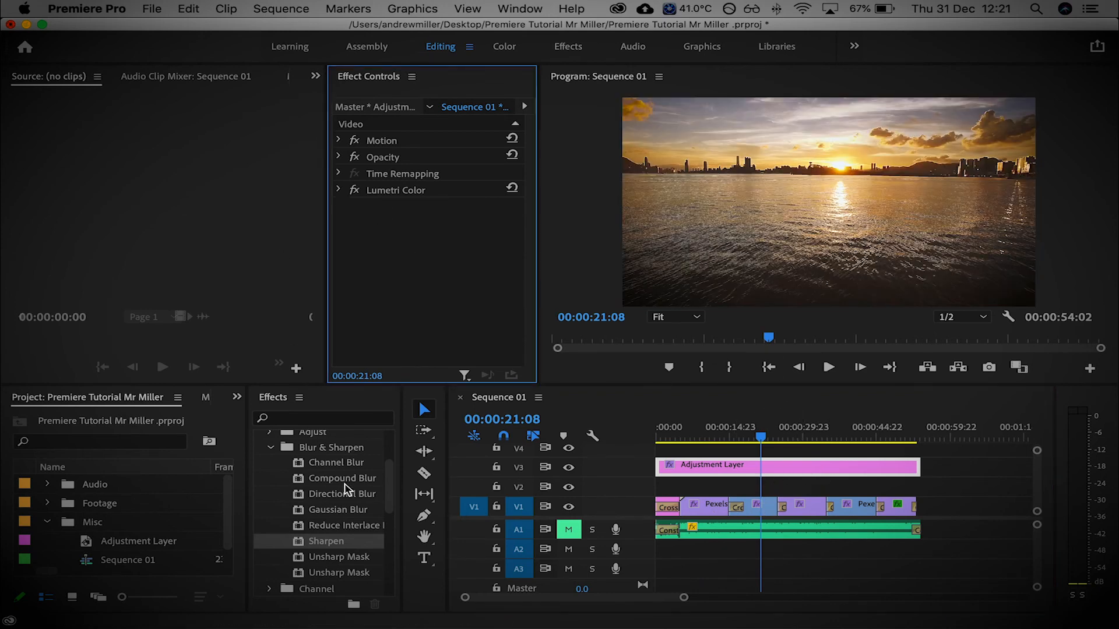
# Step: Try the Day for Night preset from Jarle's Looks on the adjustment layer and undo it
pyautogui.scroll(5, 303, 512)
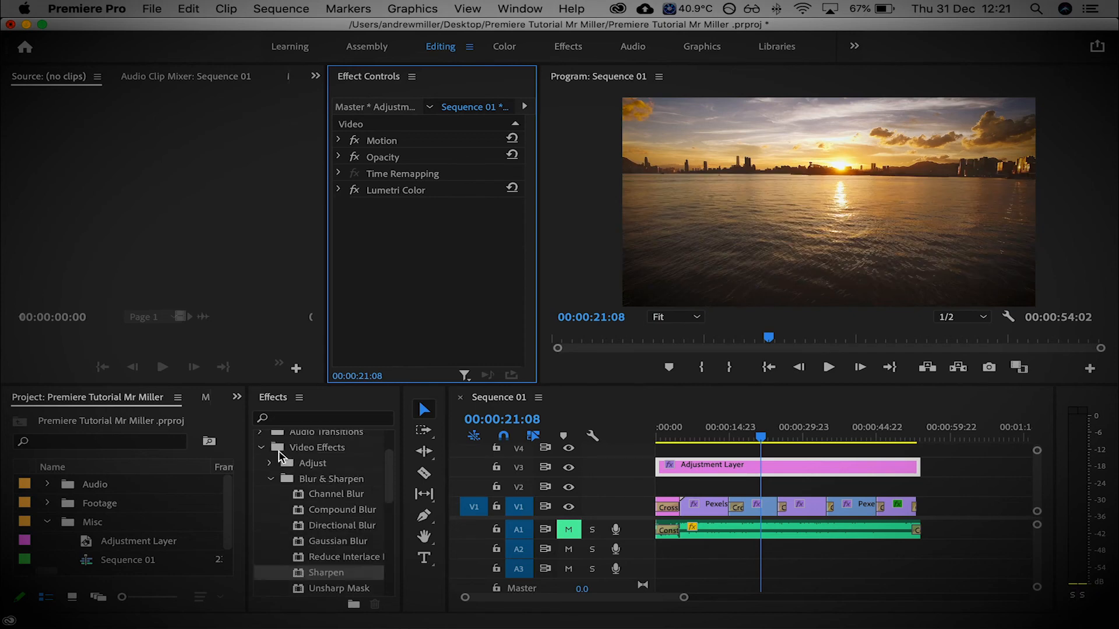
pyautogui.click(271, 533)
pyautogui.click(261, 502)
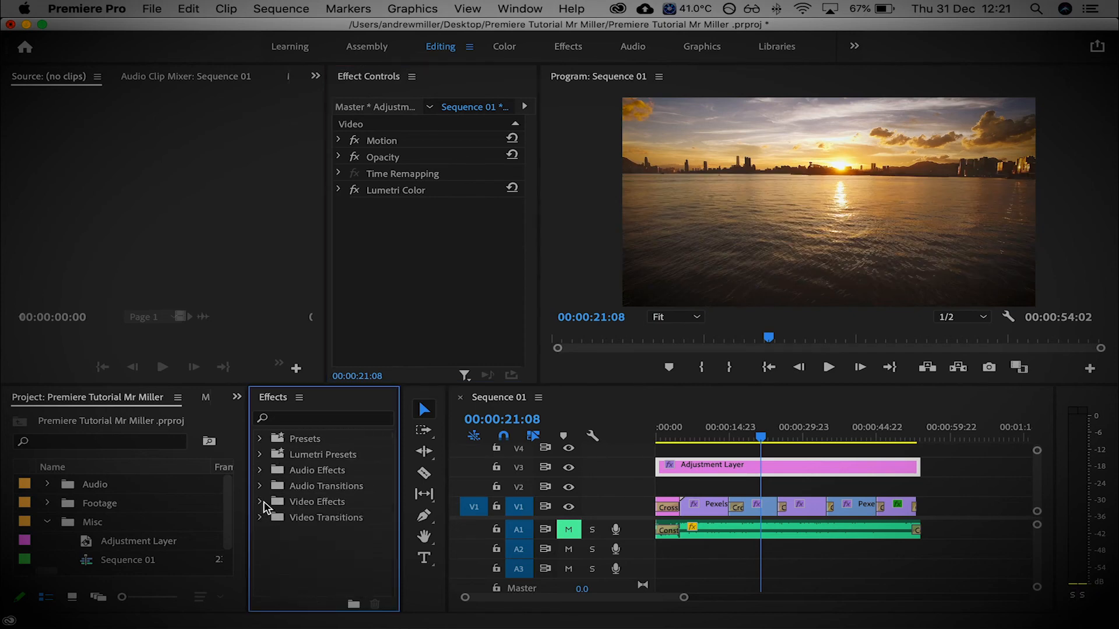
pyautogui.click(258, 439)
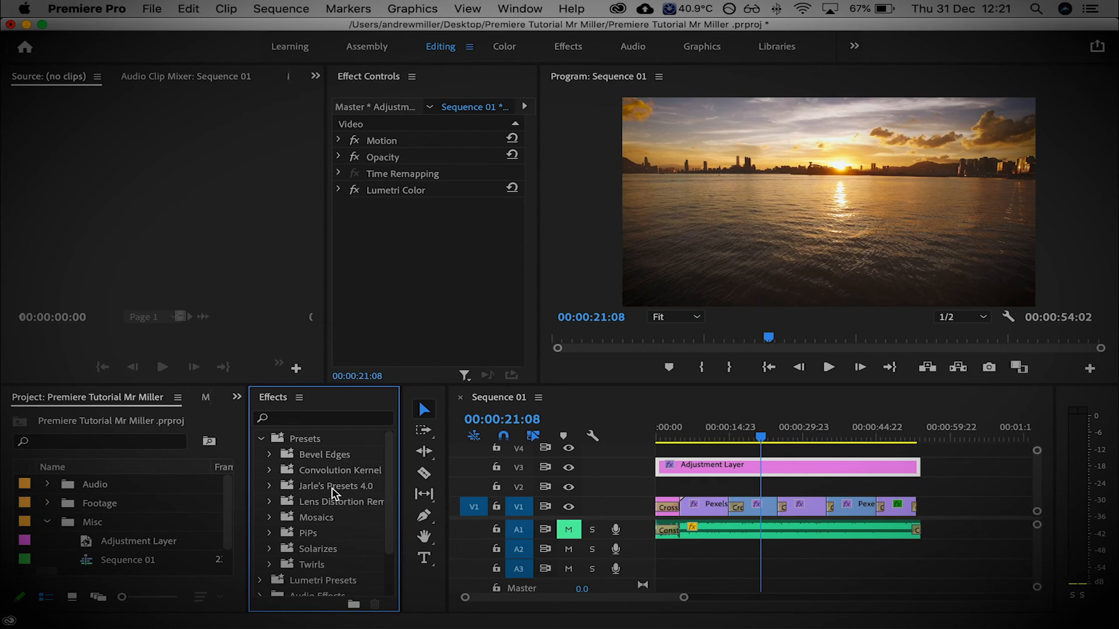
pyautogui.click(269, 486)
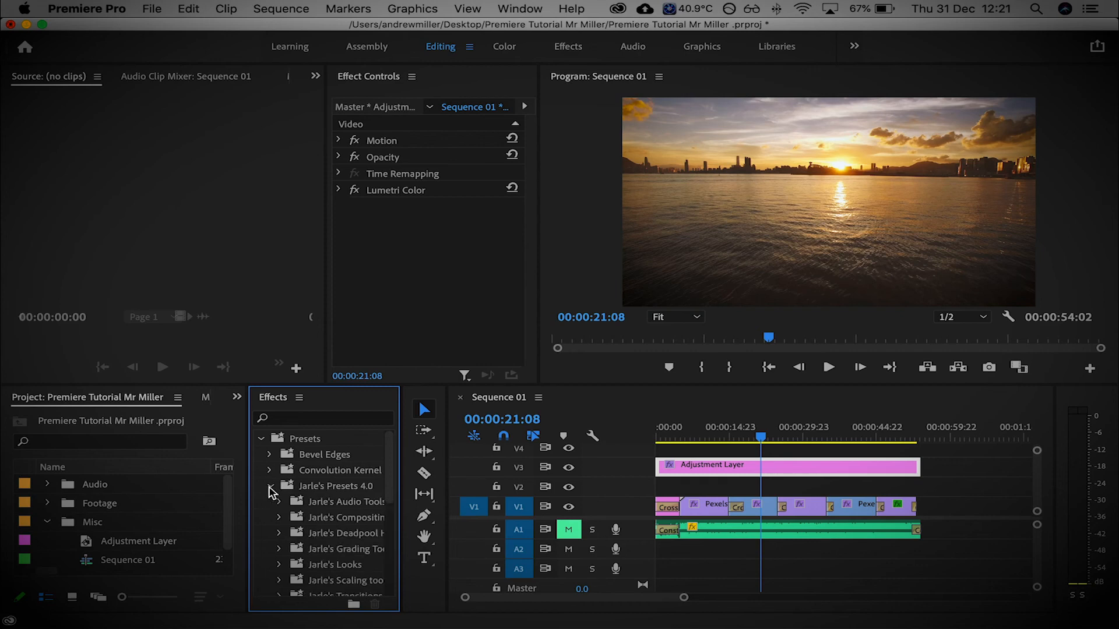
pyautogui.scroll(-1, 369, 561)
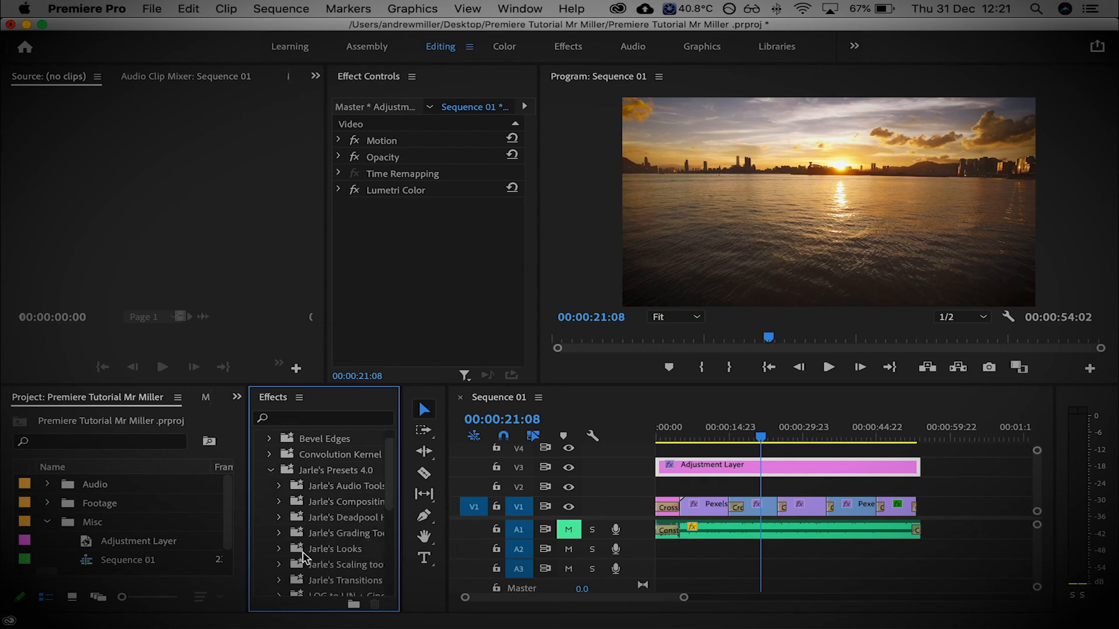
pyautogui.click(279, 549)
pyautogui.scroll(-4, 361, 542)
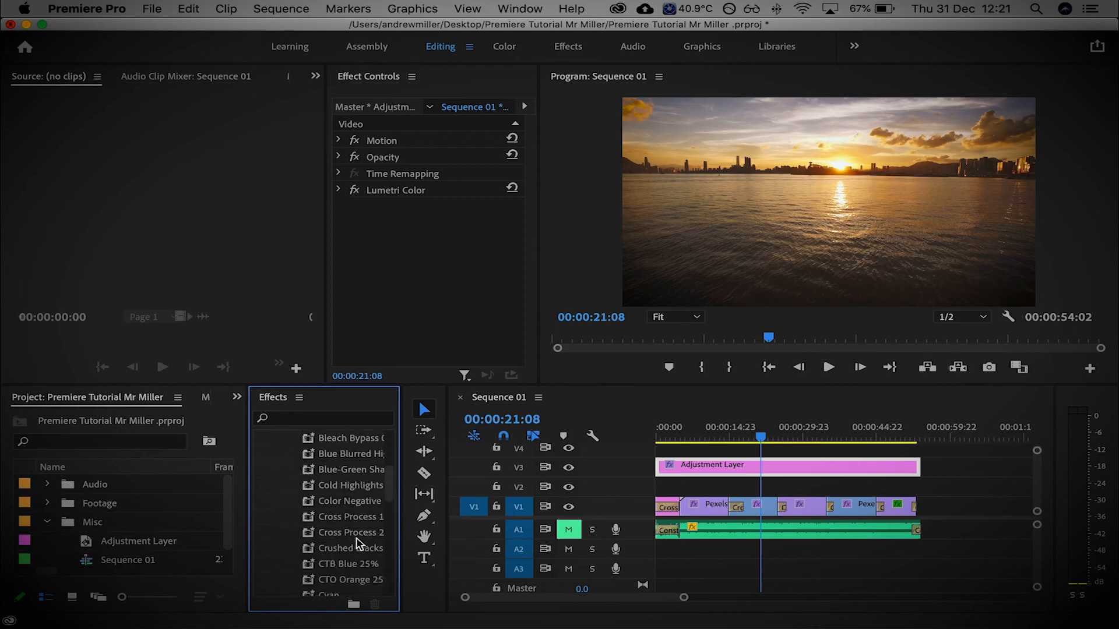
pyautogui.scroll(-2, 366, 568)
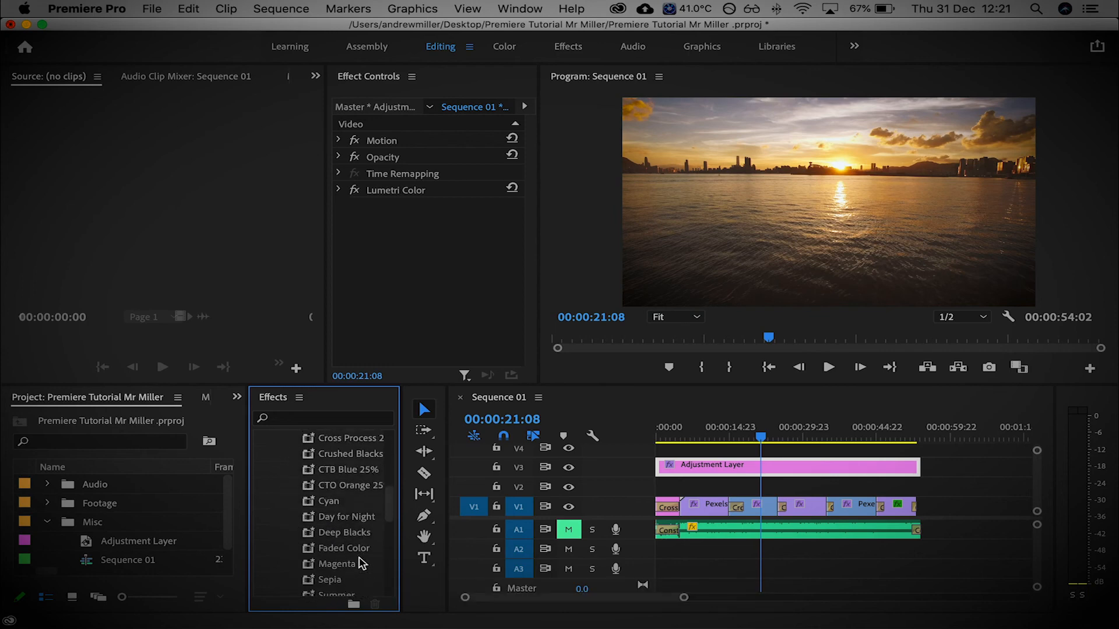
pyautogui.moveTo(343, 518); pyautogui.dragTo(772, 471)
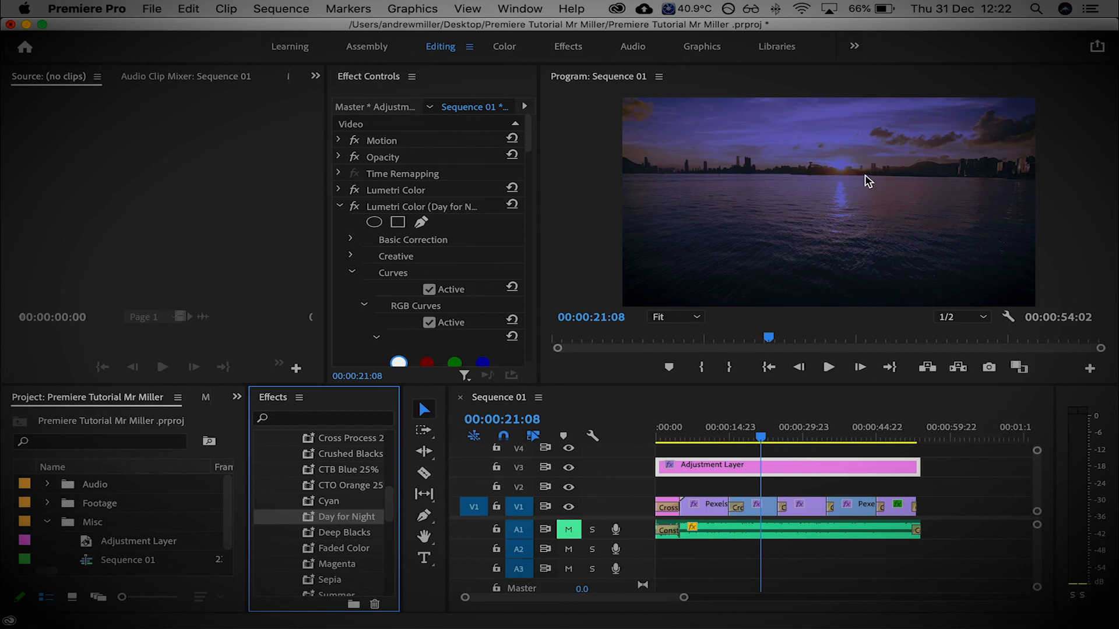
pyautogui.press('super+z')
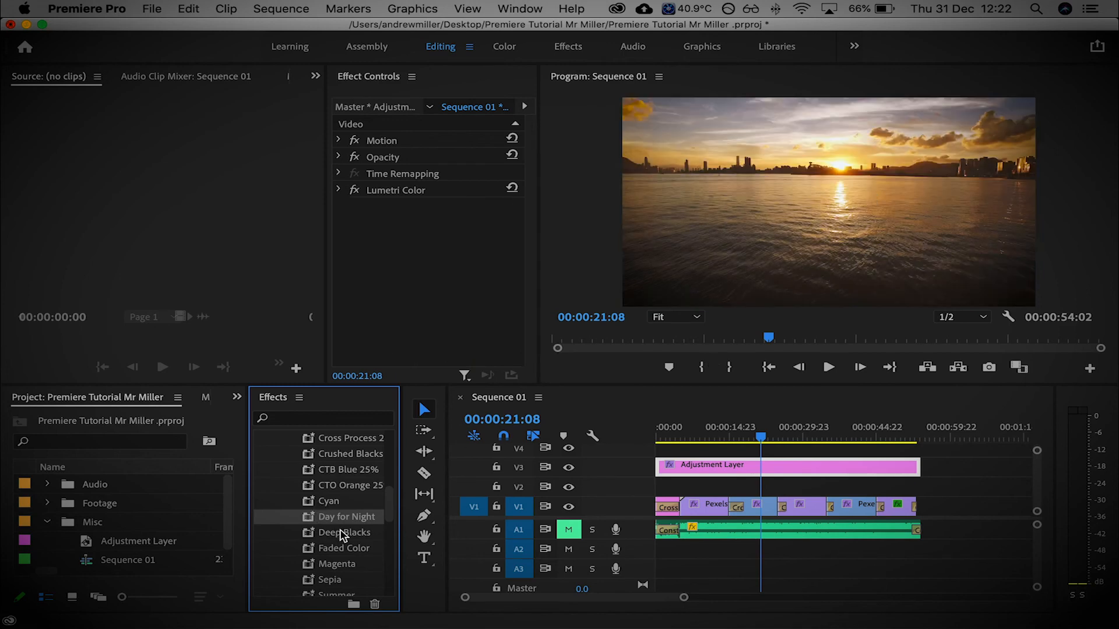
# Step: Try the Sepia preset from Jarle's Looks on the adjustment layer, check it on the ocean waves clip and undo it
pyautogui.scroll(-3, 326, 527)
pyautogui.moveTo(330, 539); pyautogui.dragTo(722, 469)
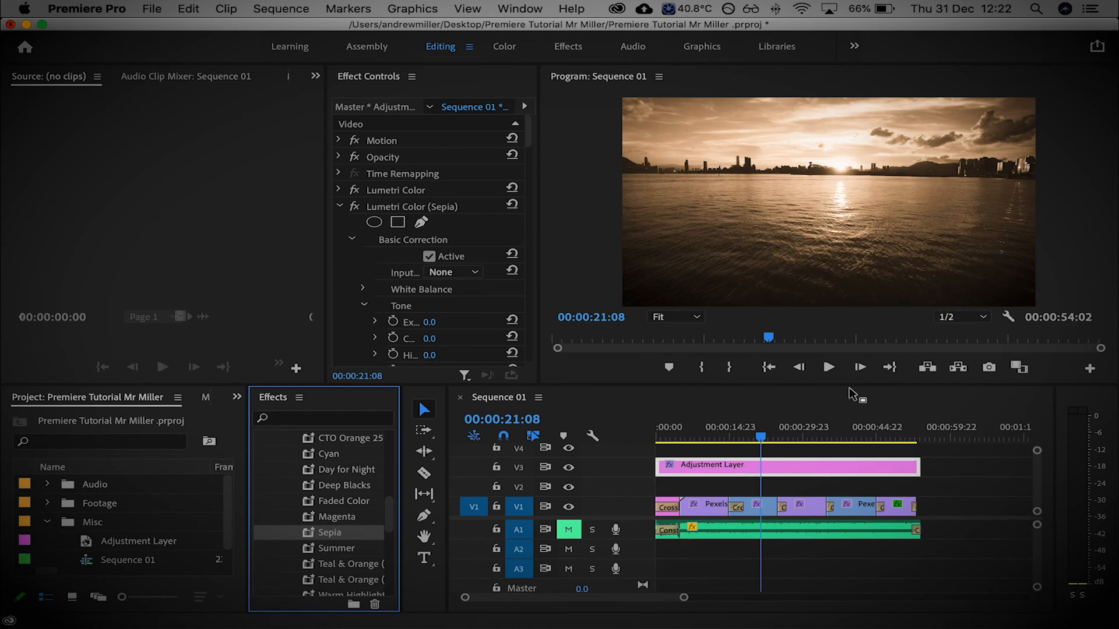
pyautogui.click(713, 434)
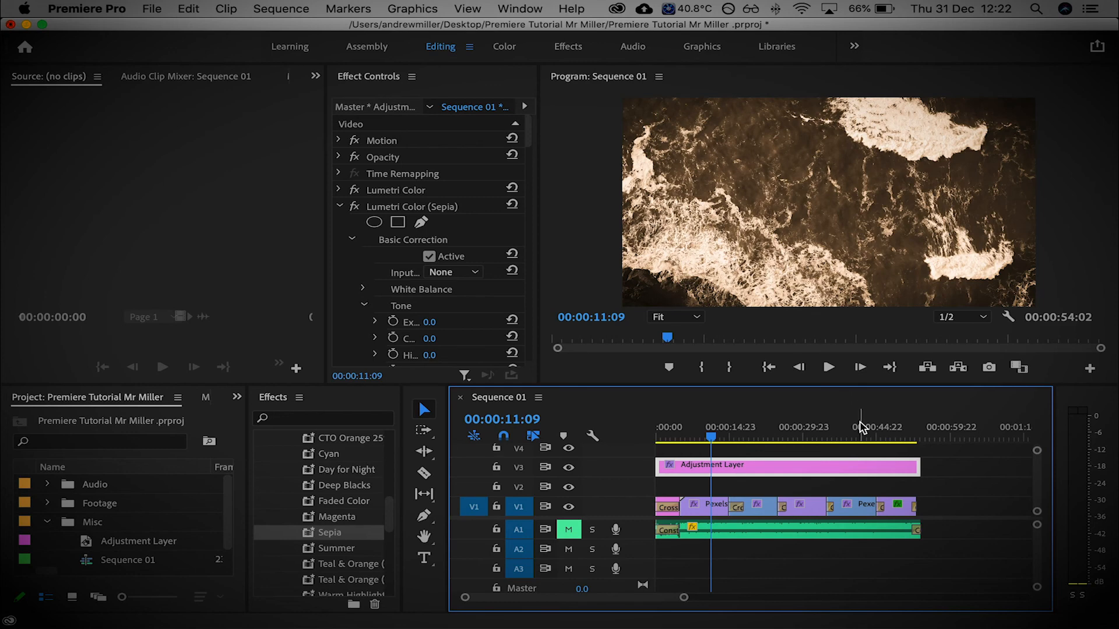
pyautogui.press('super+z')
pyautogui.scroll(3, 341, 510)
pyautogui.scroll(10, 341, 507)
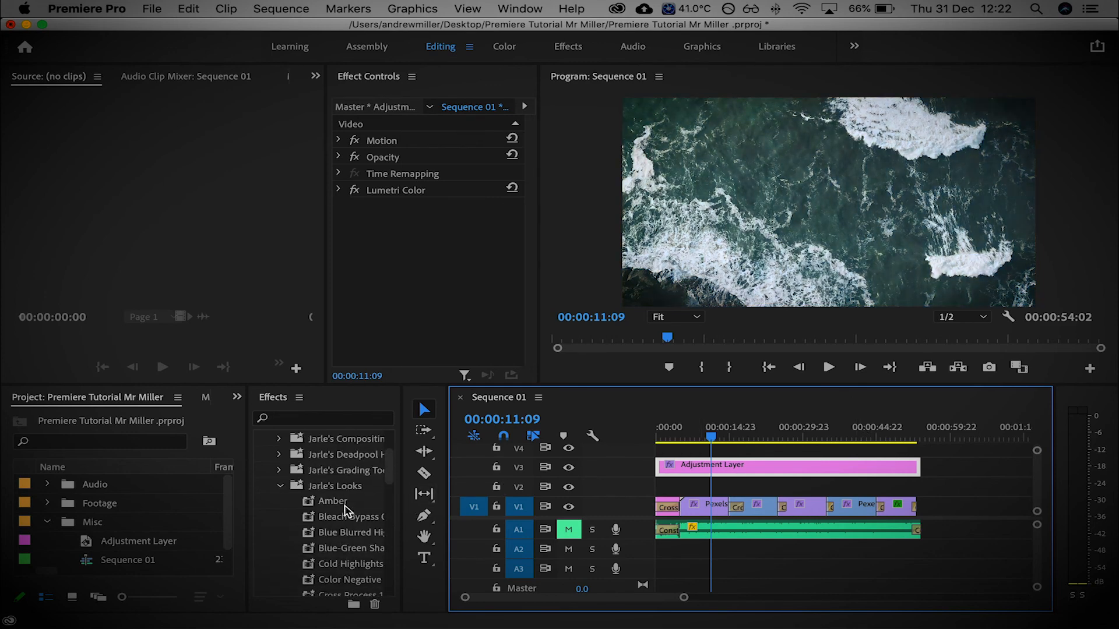
# Step: Collapse the Jarle's Looks bin and view the preset import option available for the Presets bin
pyautogui.click(281, 486)
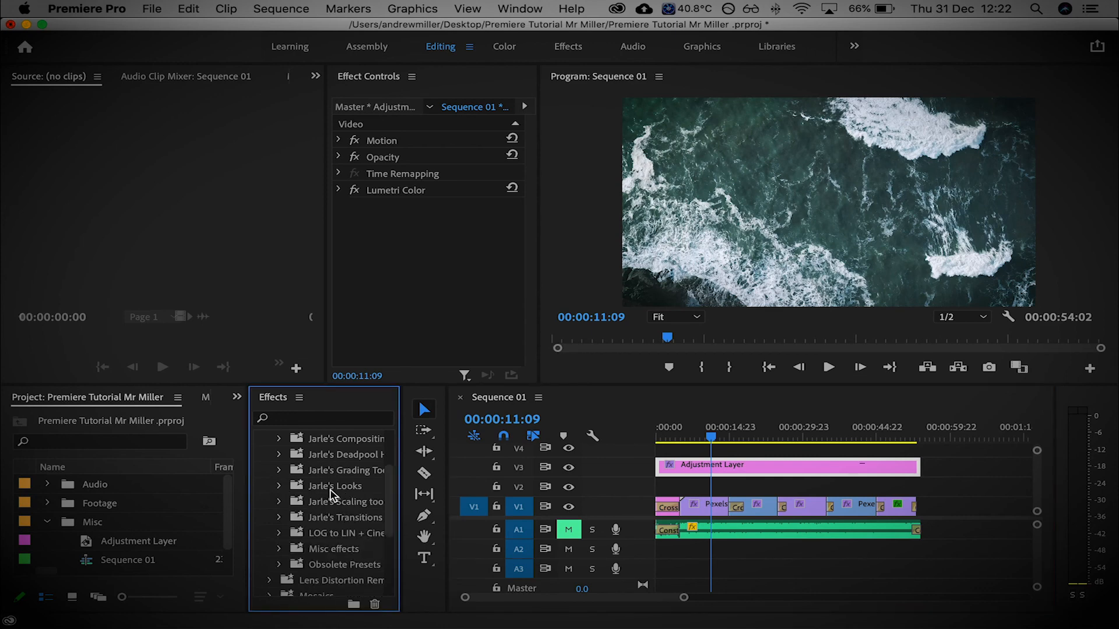
pyautogui.scroll(5, 348, 512)
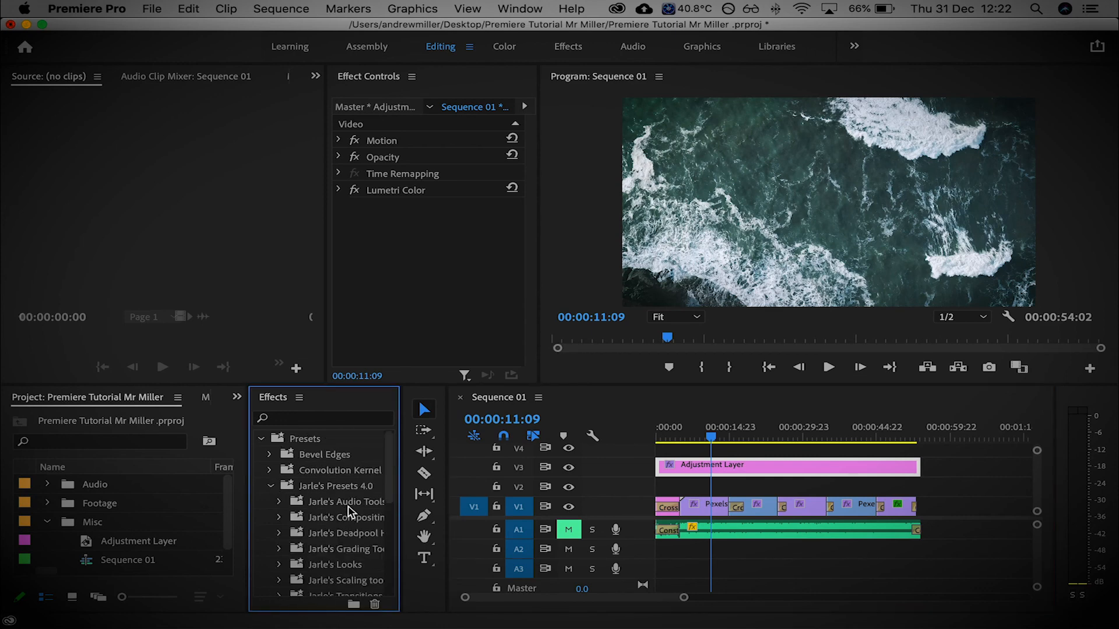
pyautogui.rightClick(301, 445)
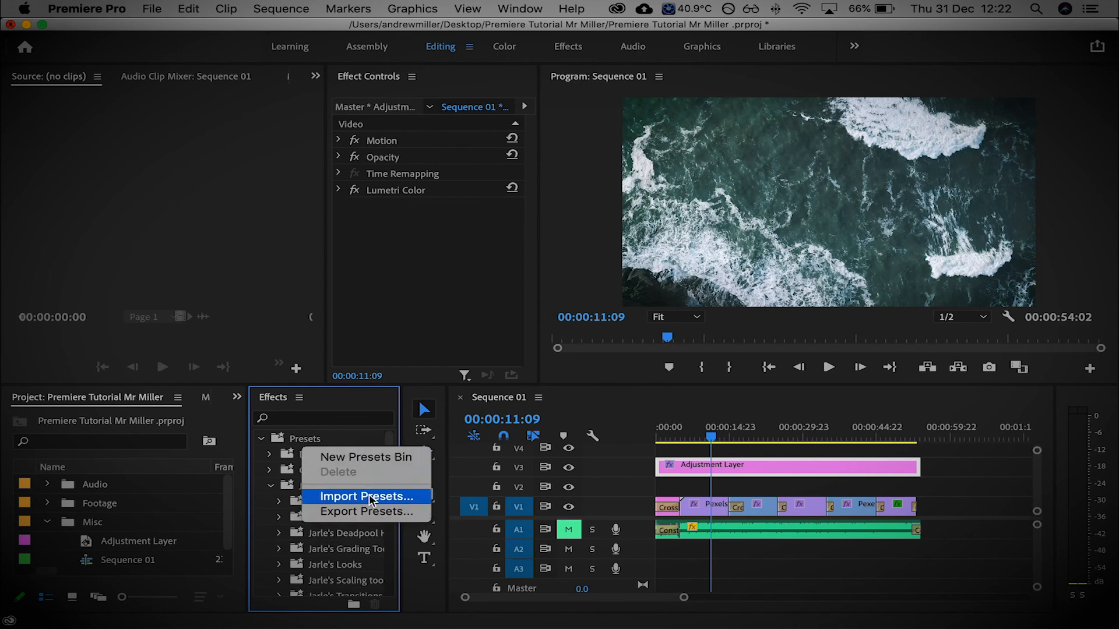
pyautogui.click(282, 438)
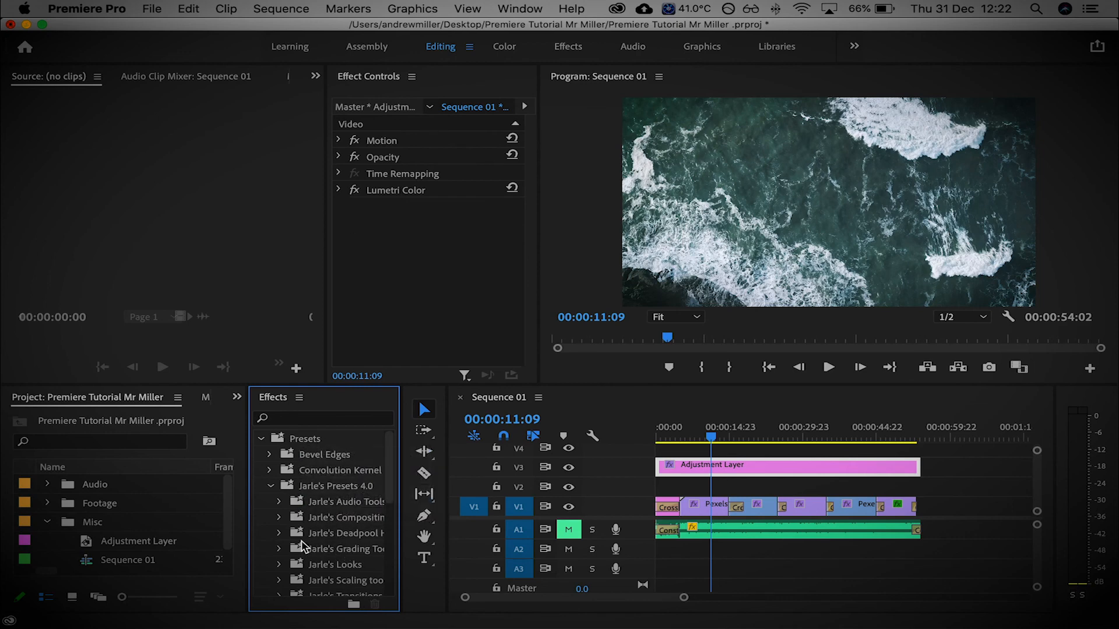
# Step: Try the first handheld camera preset from Jarle's Deadpool "For any footage" bin on the adjustment layer and play it from the title
pyautogui.click(279, 533)
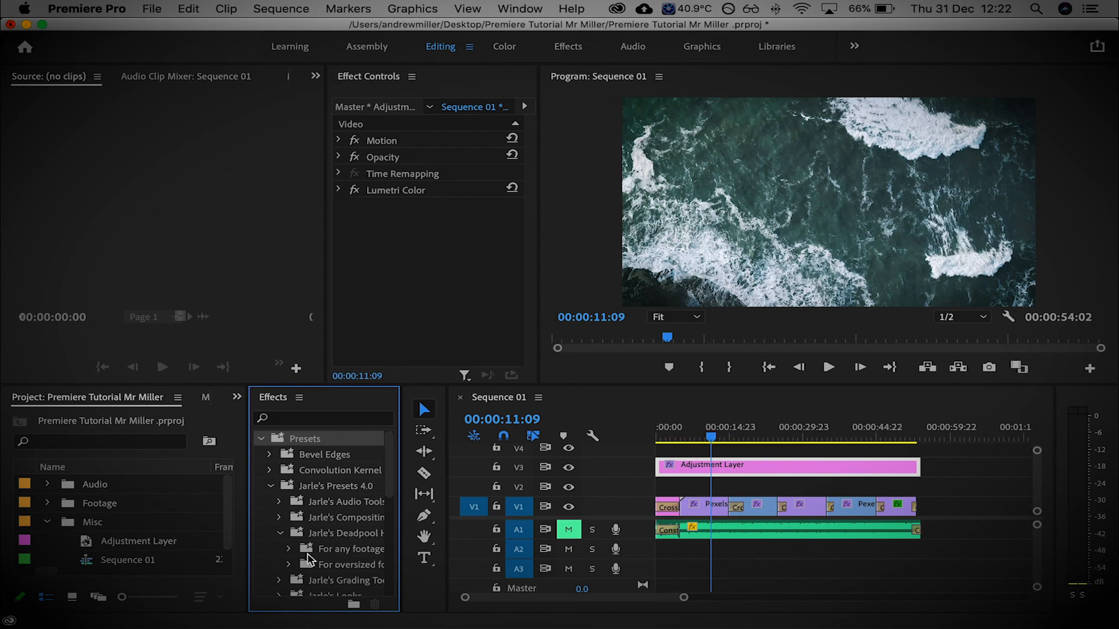
pyautogui.click(294, 549)
pyautogui.scroll(-1, 358, 561)
pyautogui.moveTo(349, 549); pyautogui.dragTo(756, 466)
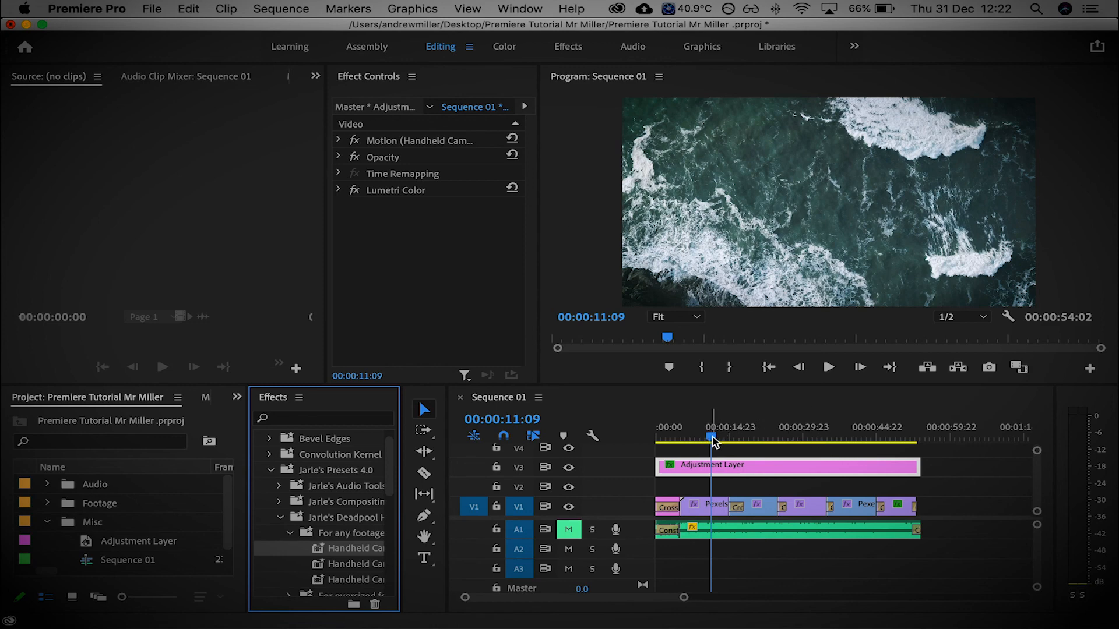
pyautogui.moveTo(712, 438); pyautogui.dragTo(679, 437)
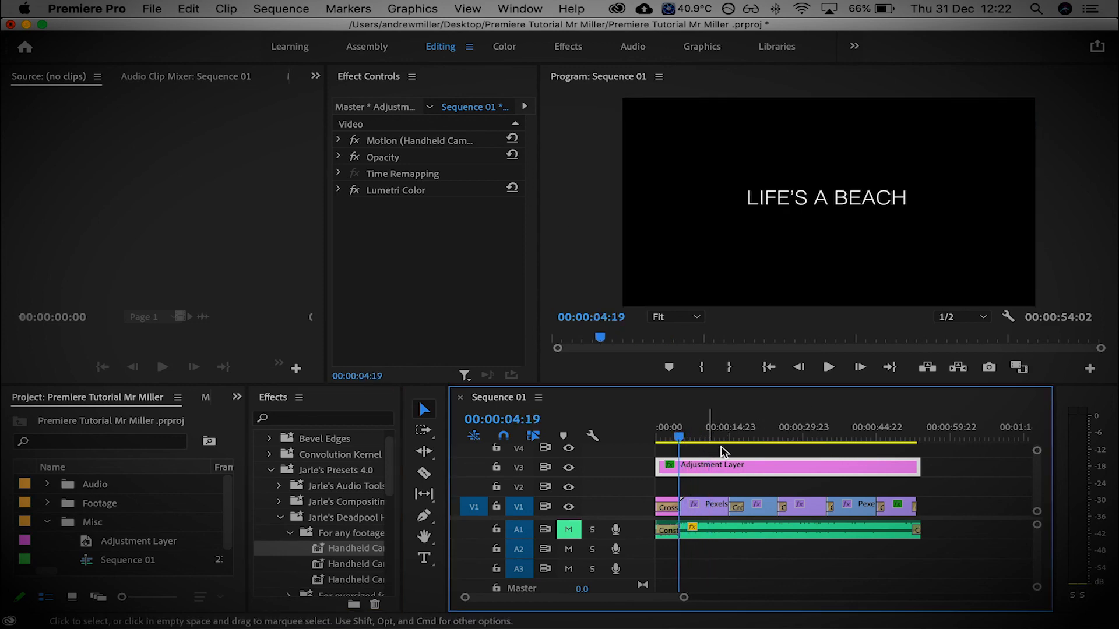
pyautogui.press('space')
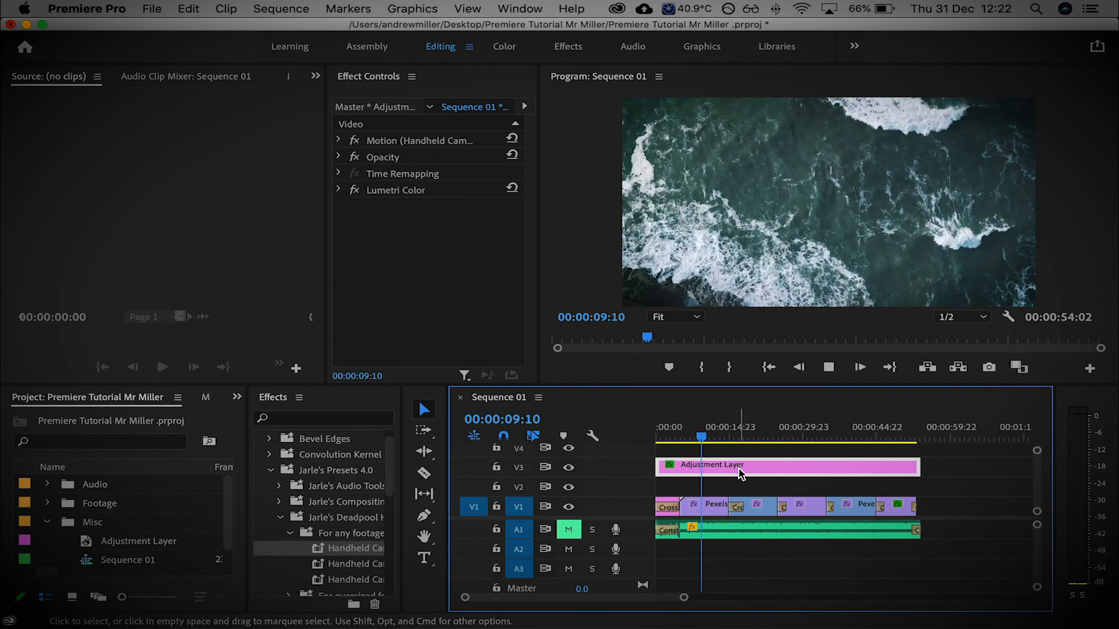
pyautogui.press('space')
# Step: Reapply the handheld camera preset to the adjustment layer, inspect its Motion properties and undo the preset
pyautogui.moveTo(331, 551); pyautogui.dragTo(717, 471)
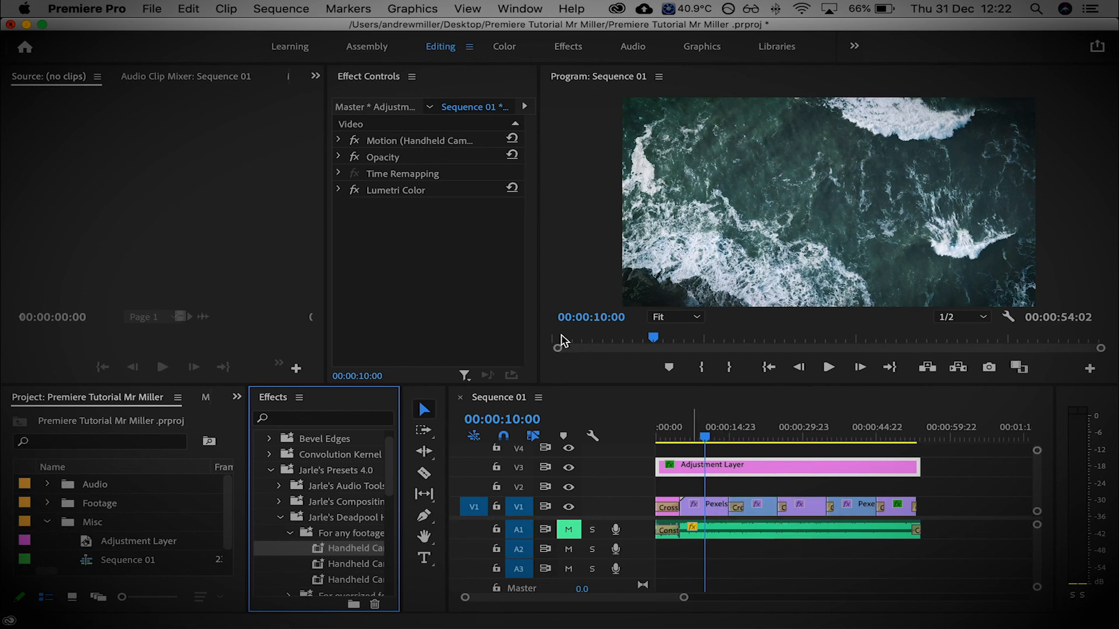
pyautogui.click(387, 141)
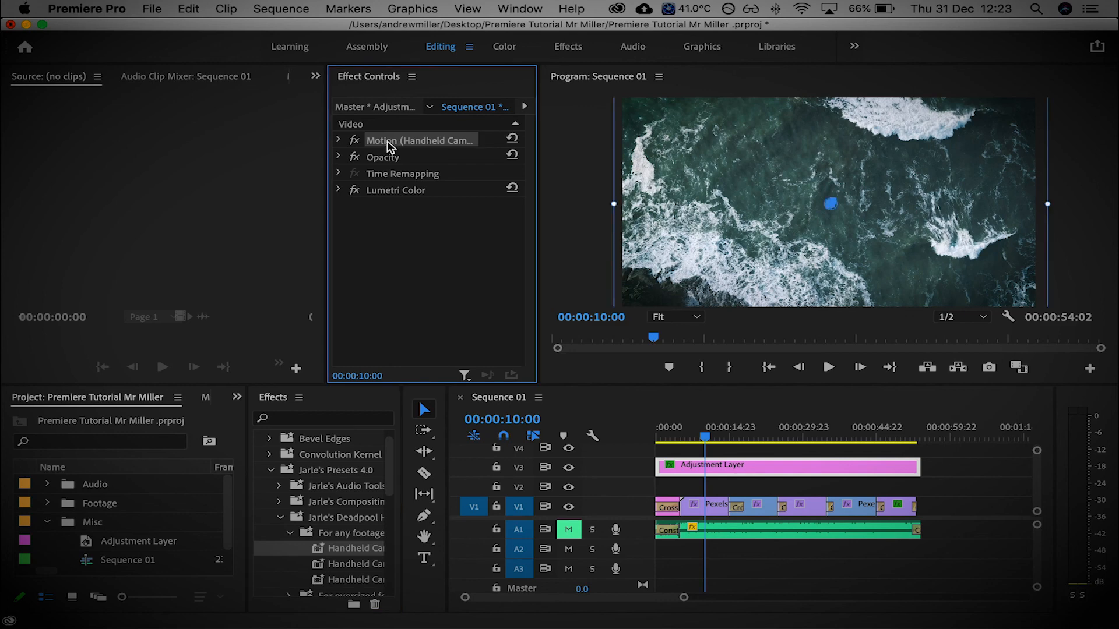
pyautogui.click(339, 140)
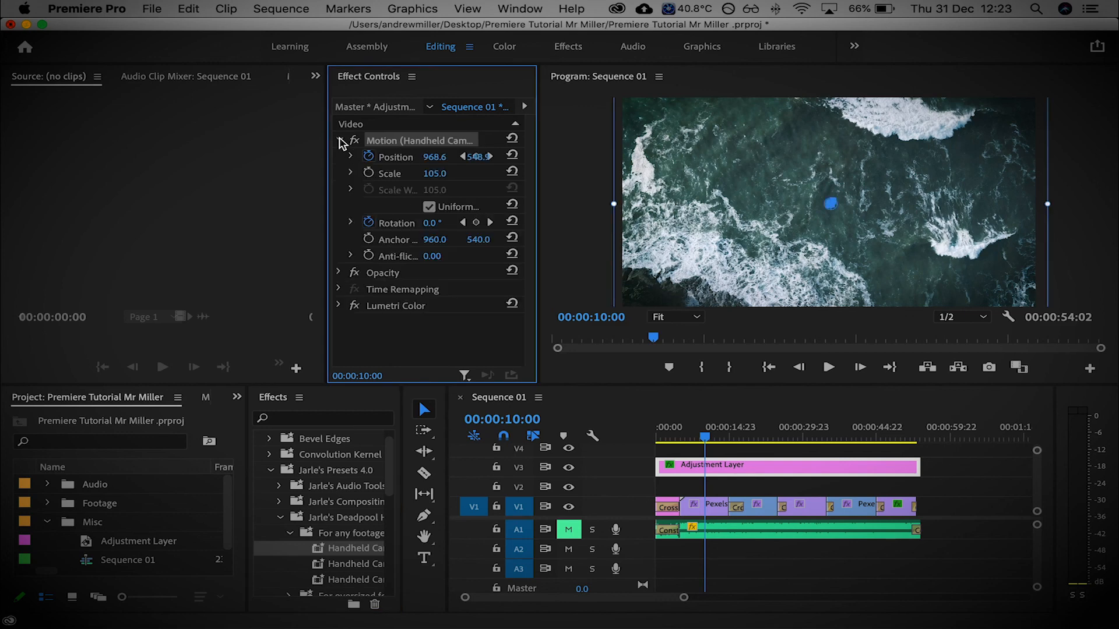
pyautogui.click(339, 140)
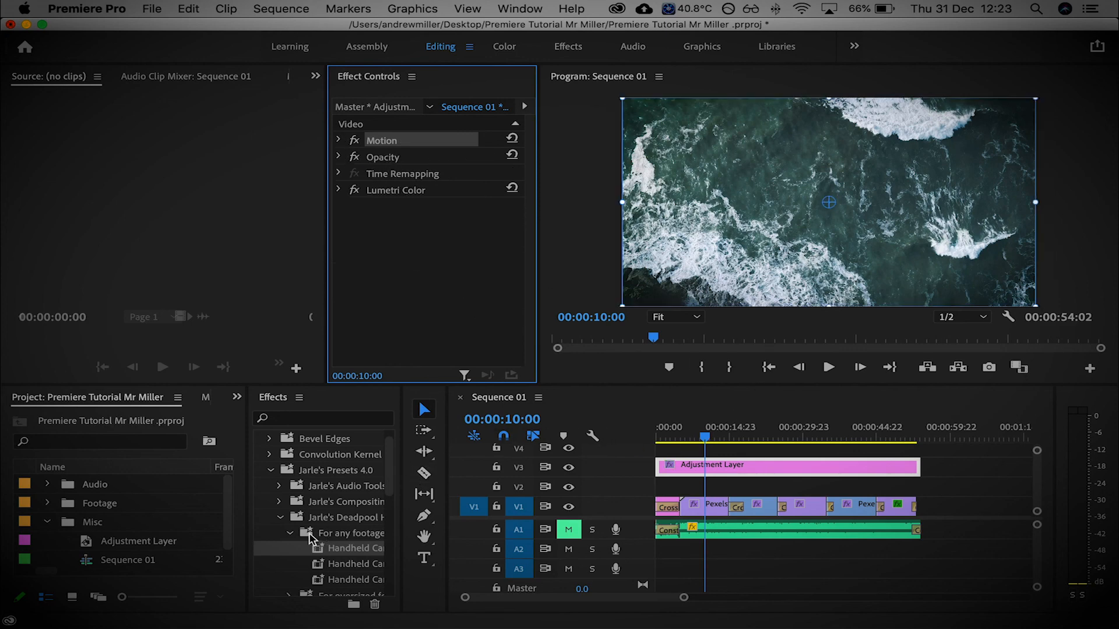
# Step: Collapse the "For any footage" and Jarle's Presets 4.0 bins and browse the other available effect bins
pyautogui.click(289, 533)
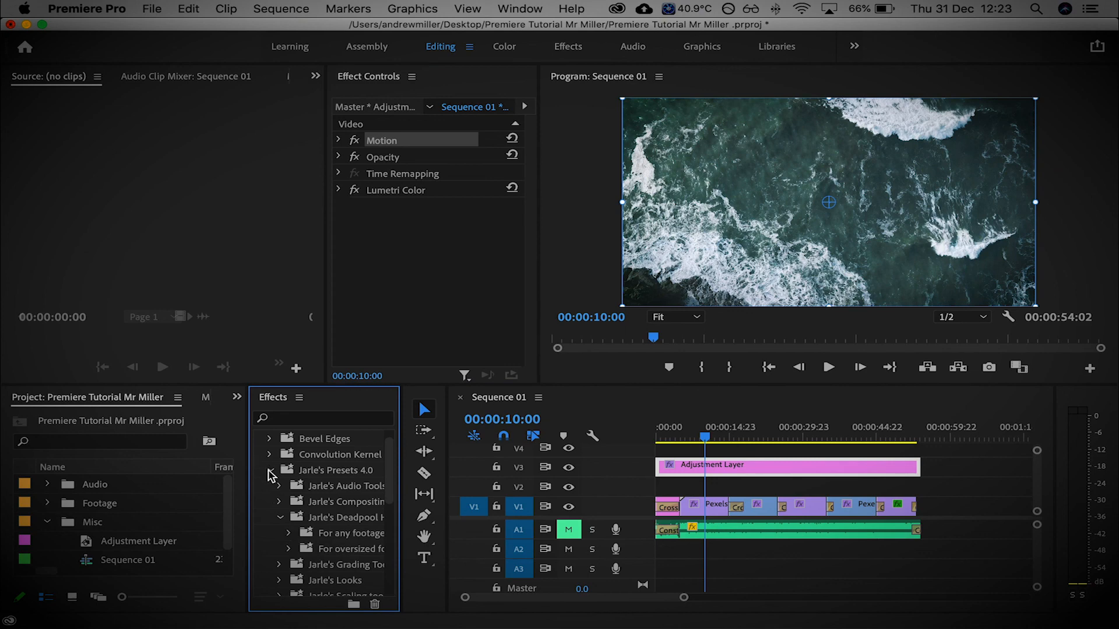
pyautogui.click(268, 469)
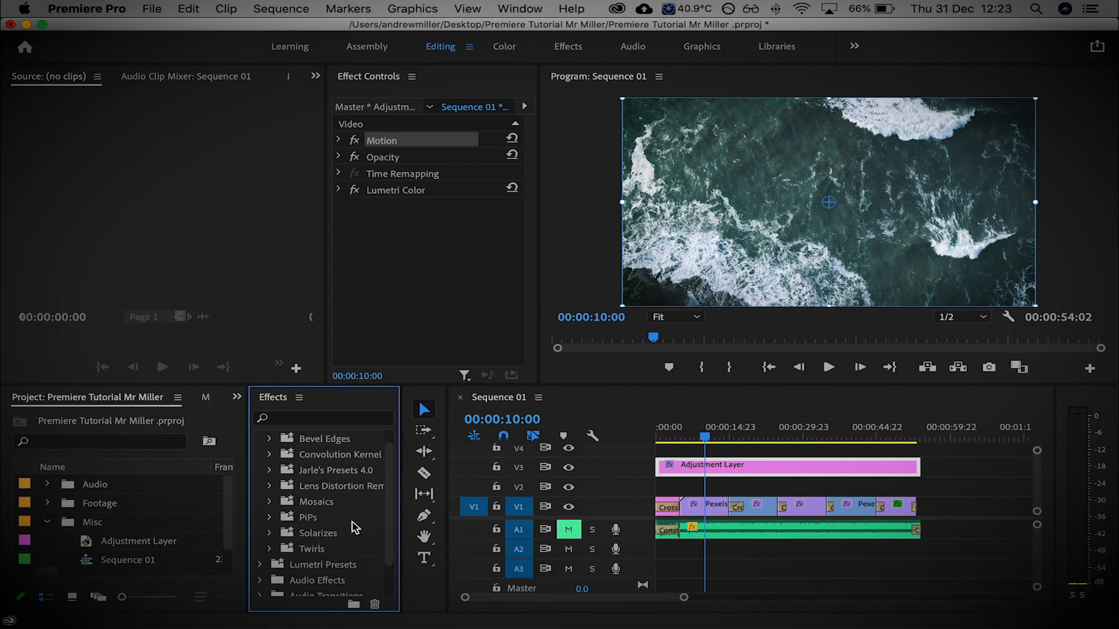
pyautogui.scroll(-3, 352, 528)
pyautogui.scroll(4, 352, 527)
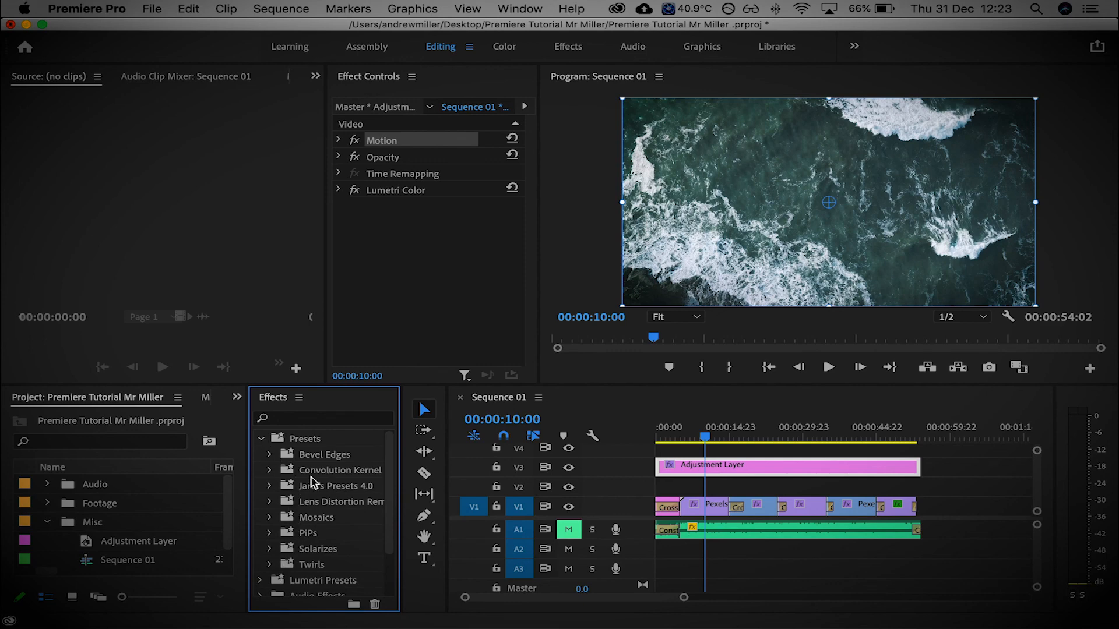
# Step: Try the Anonymizer preset from Jarle's Misc effects on the adjustment layer, play it over the ocean waves clip and undo it
pyautogui.click(270, 487)
pyautogui.click(281, 533)
pyautogui.scroll(-3, 327, 527)
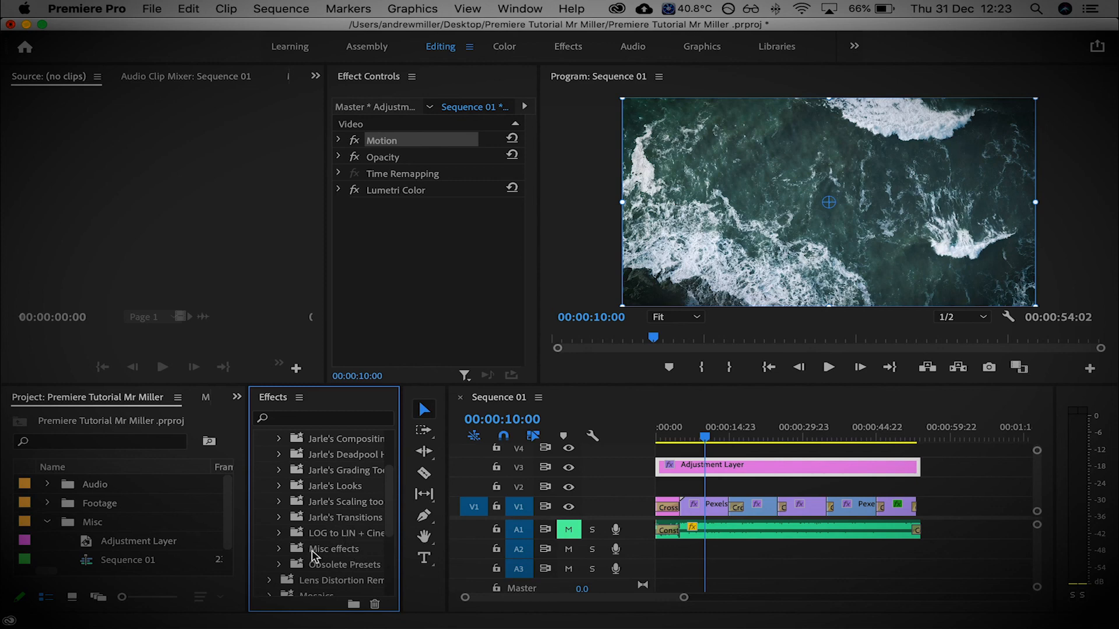
pyautogui.click(279, 550)
pyautogui.scroll(-1, 338, 561)
pyautogui.click(342, 533)
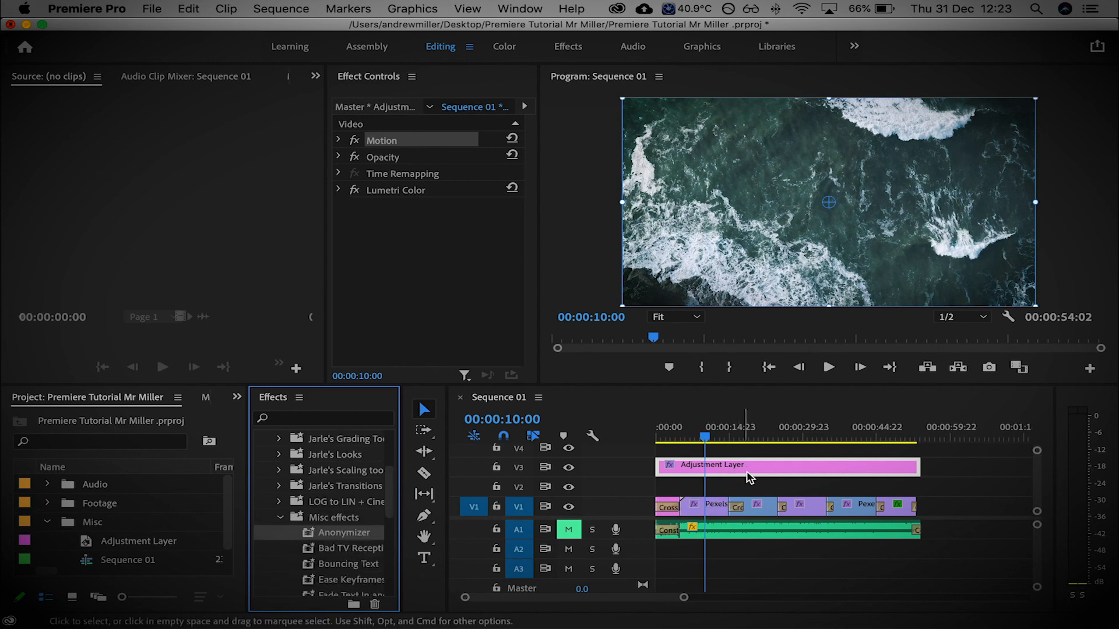
pyautogui.moveTo(364, 536); pyautogui.dragTo(718, 465)
pyautogui.press('space')
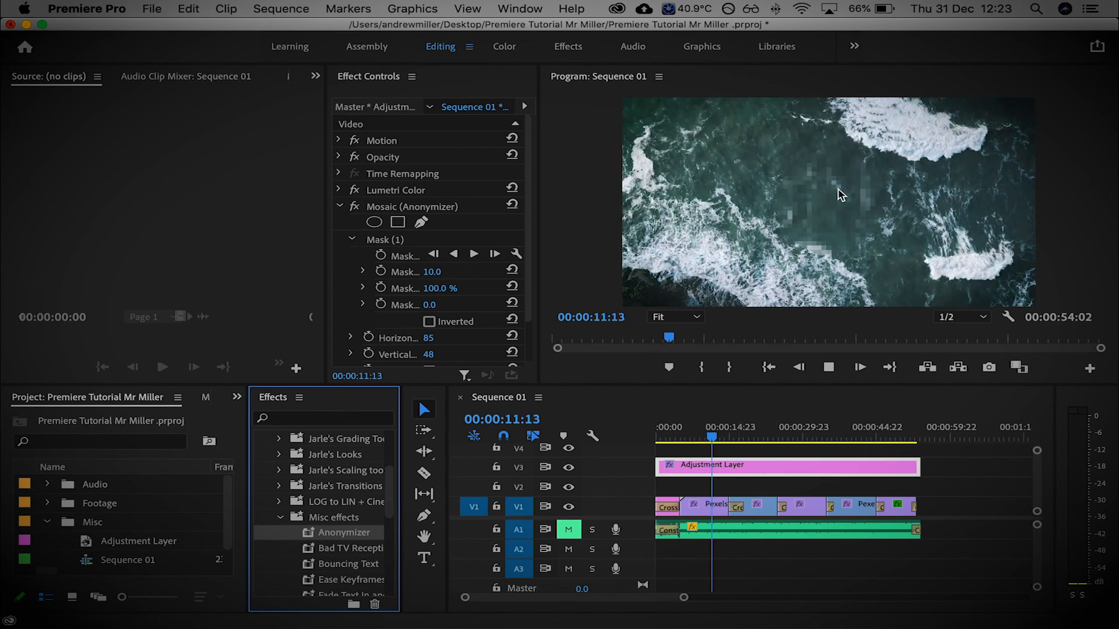
pyautogui.press('space')
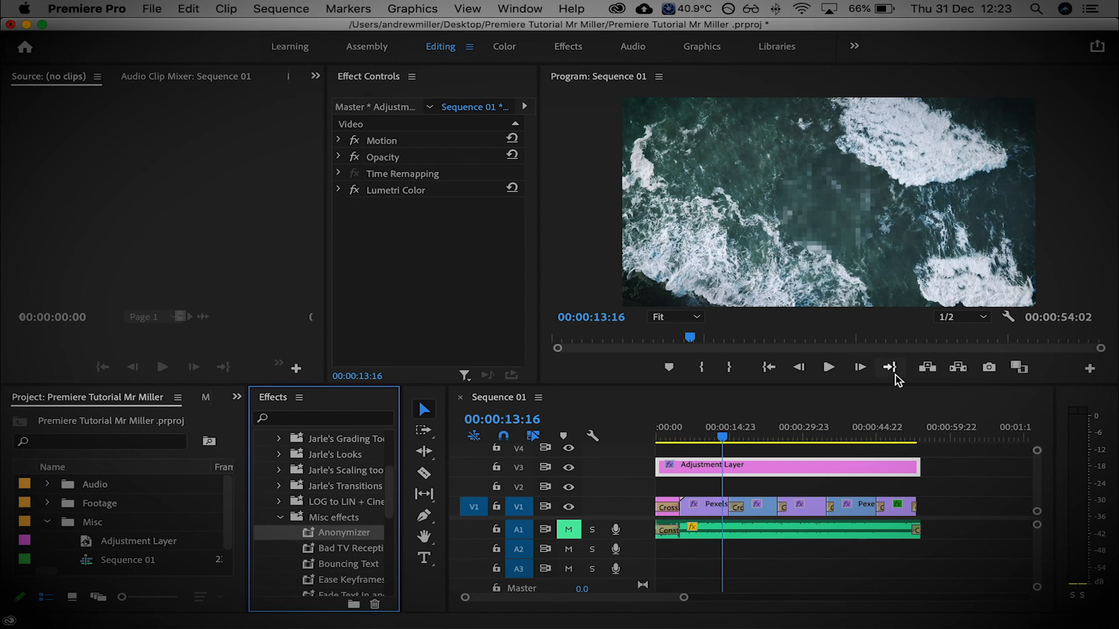
# Step: Collapse the Misc effects and Presets bins, then save the project with no clip selected
pyautogui.click(281, 517)
pyautogui.scroll(5, 346, 484)
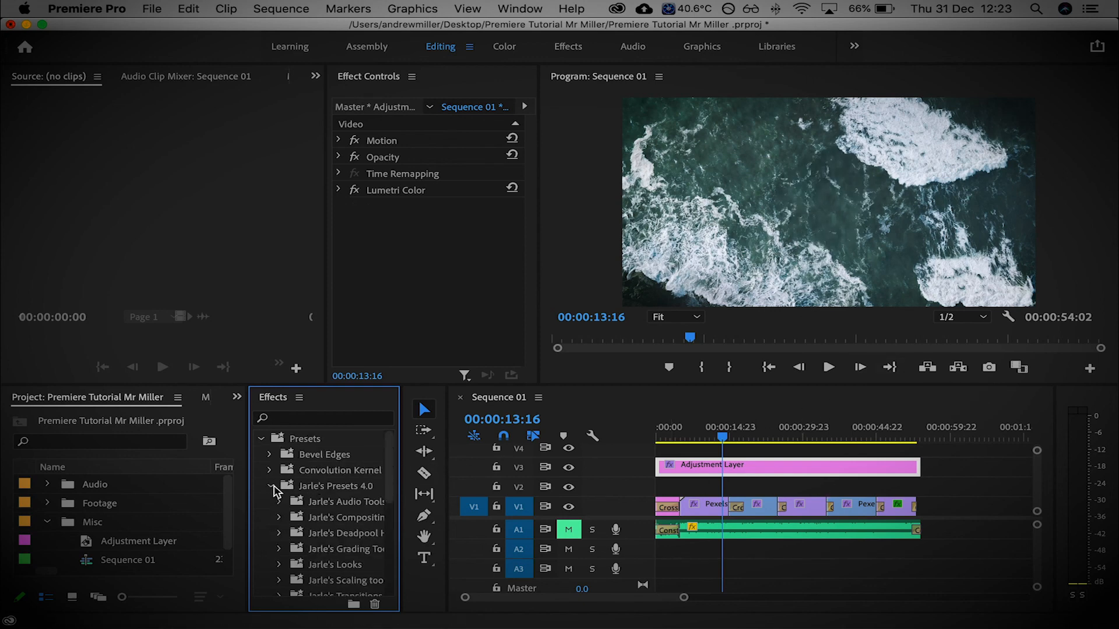
pyautogui.click(275, 440)
pyautogui.click(993, 497)
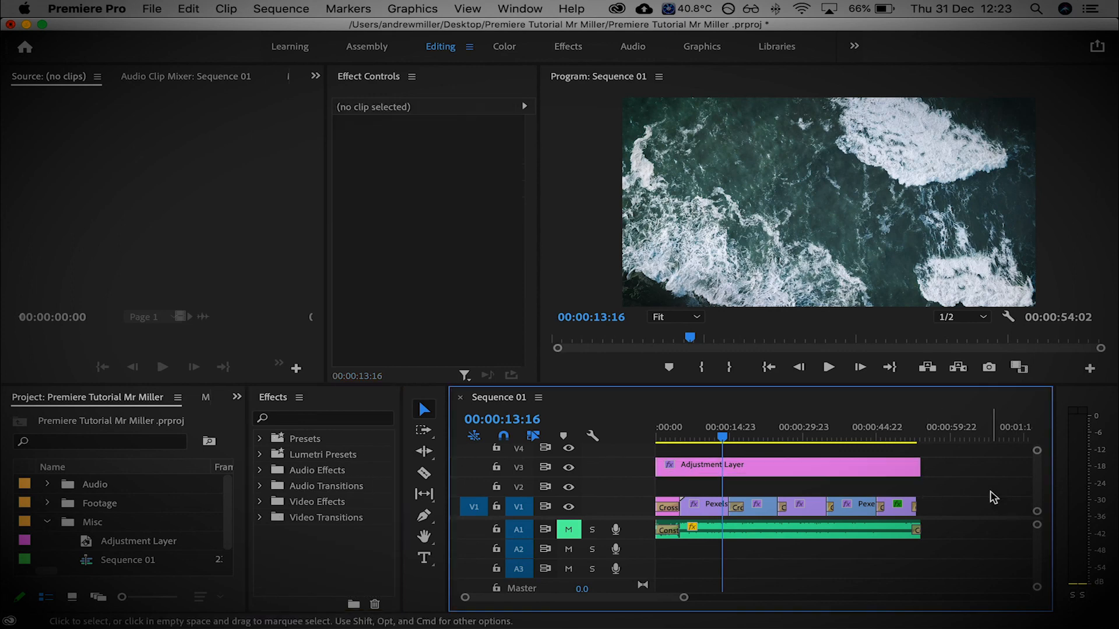
pyautogui.press('super+s')
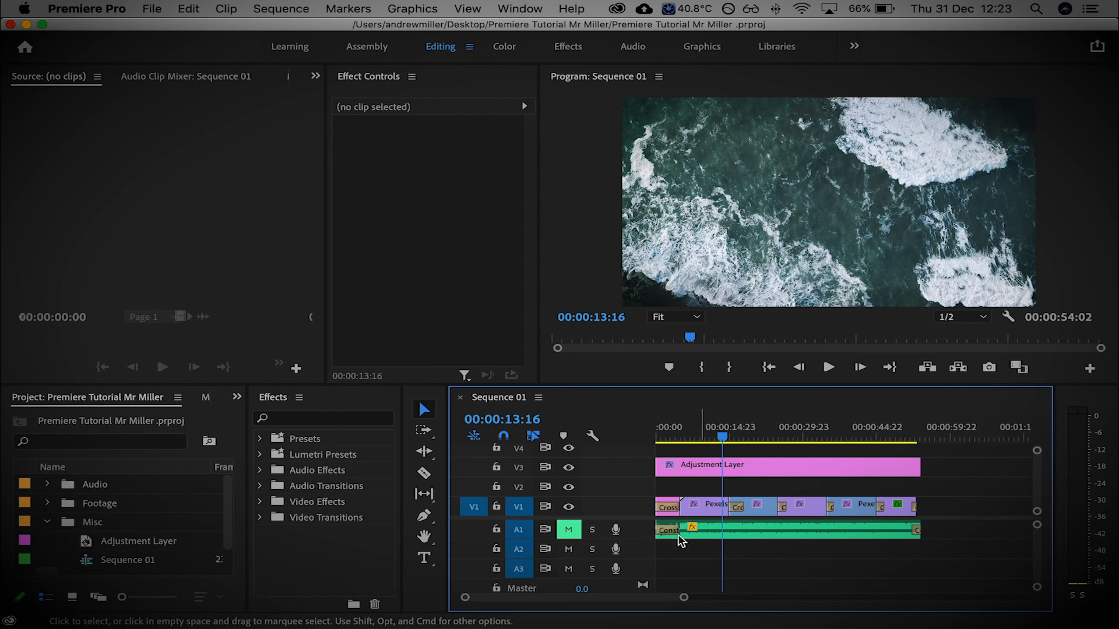
# Step: Unmute audio track A1 and save the project with the playhead at the start of the sequence
pyautogui.click(569, 529)
pyautogui.press('Home')
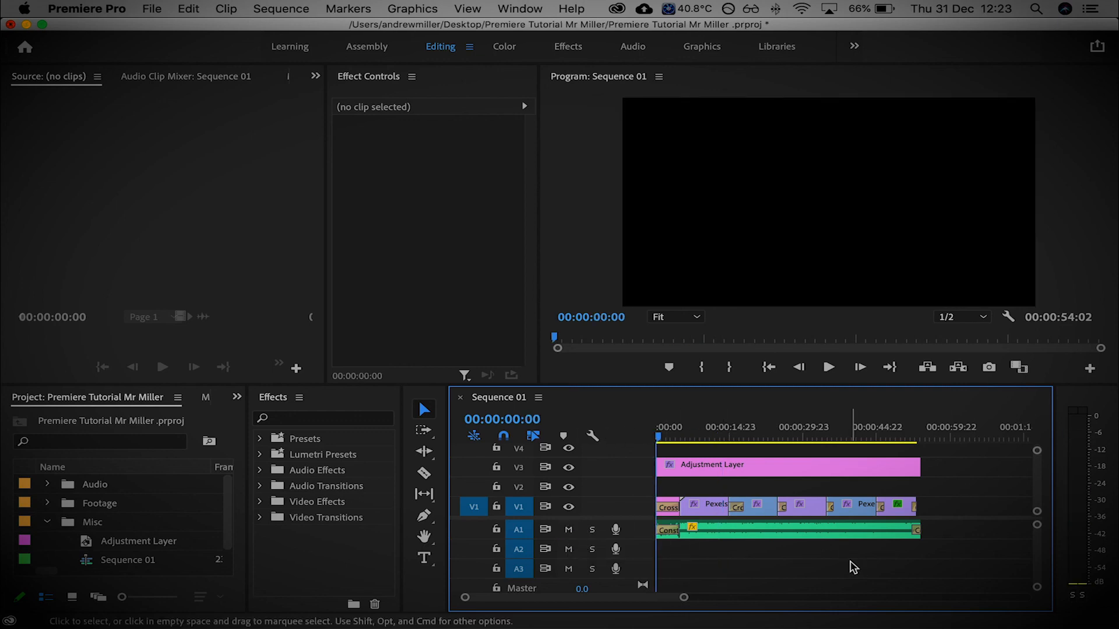
pyautogui.press('super+s')
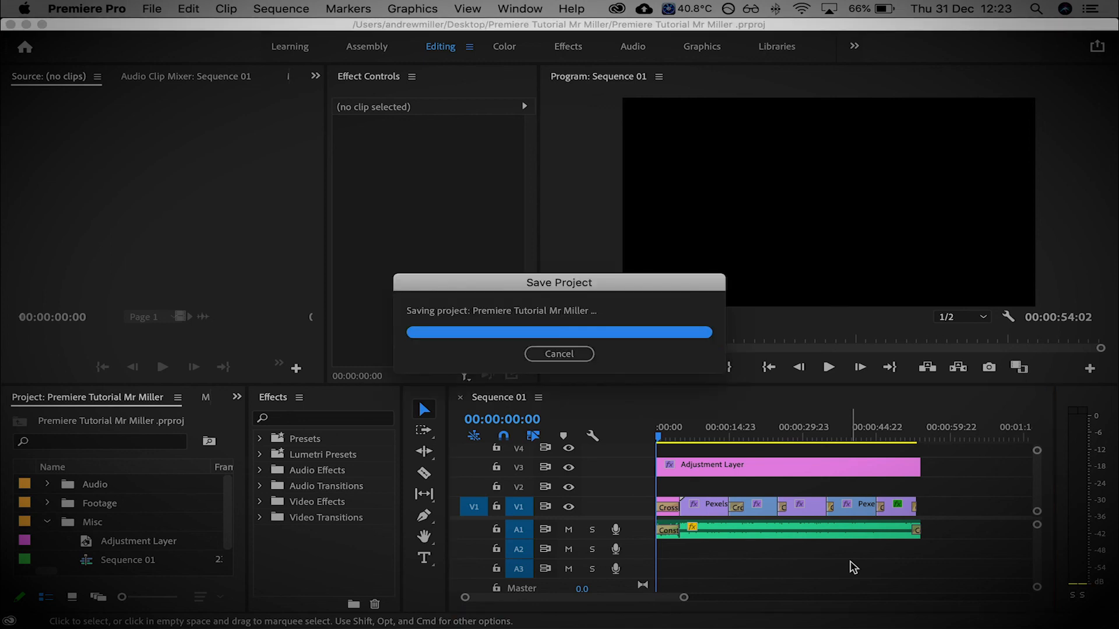